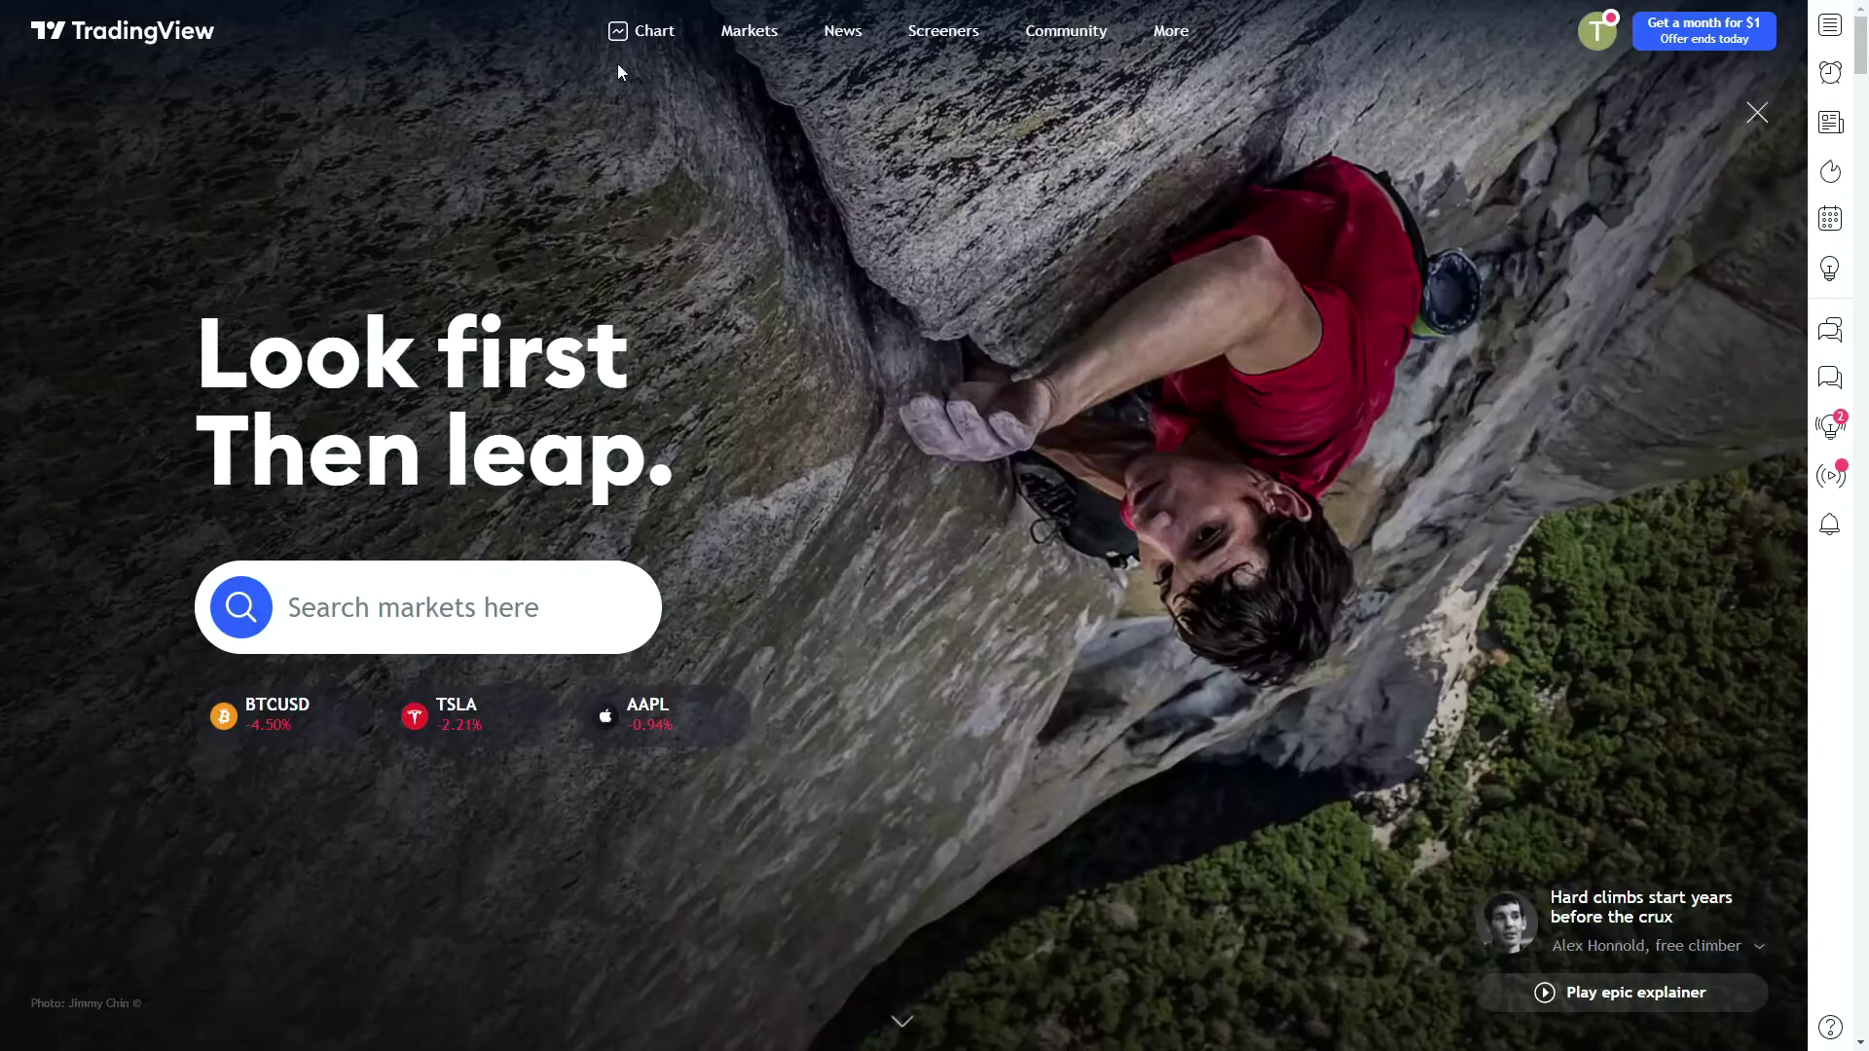
Step: Open the Forex Screener from the Screeners menu
mouse_move(919, 36)
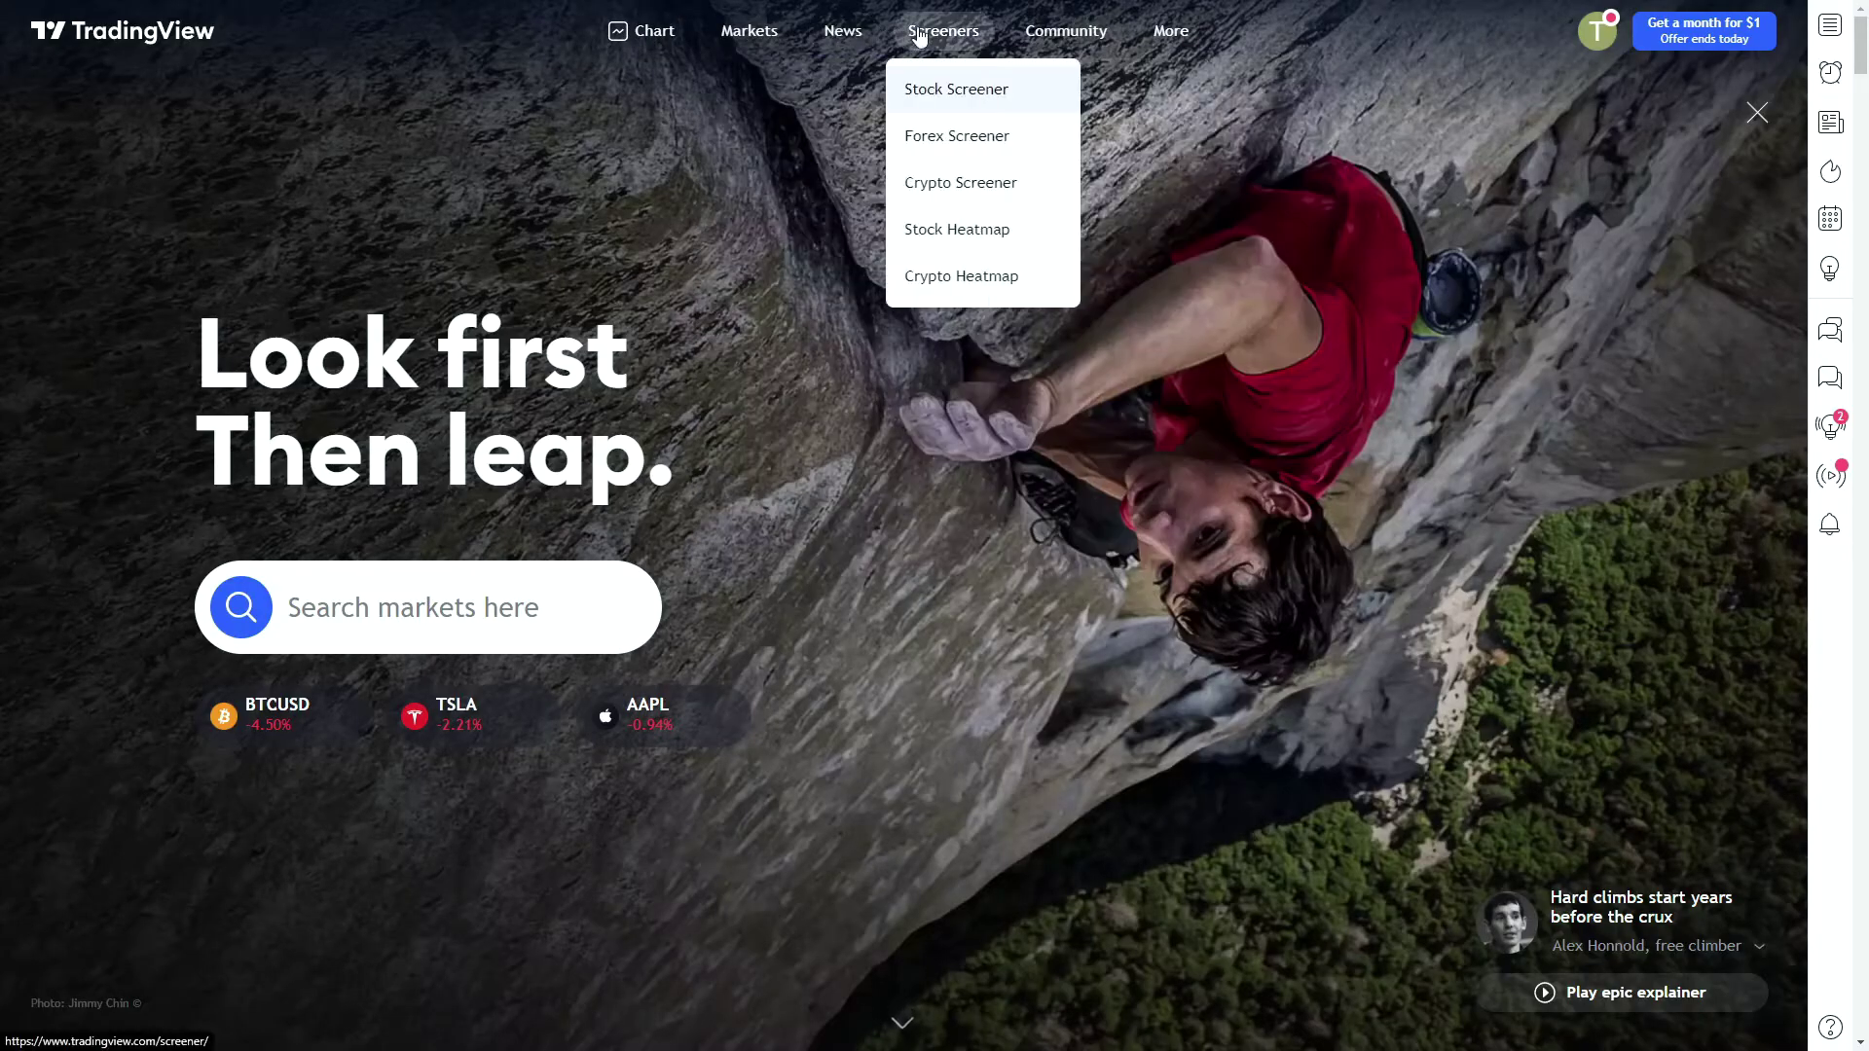
left_click(990, 141)
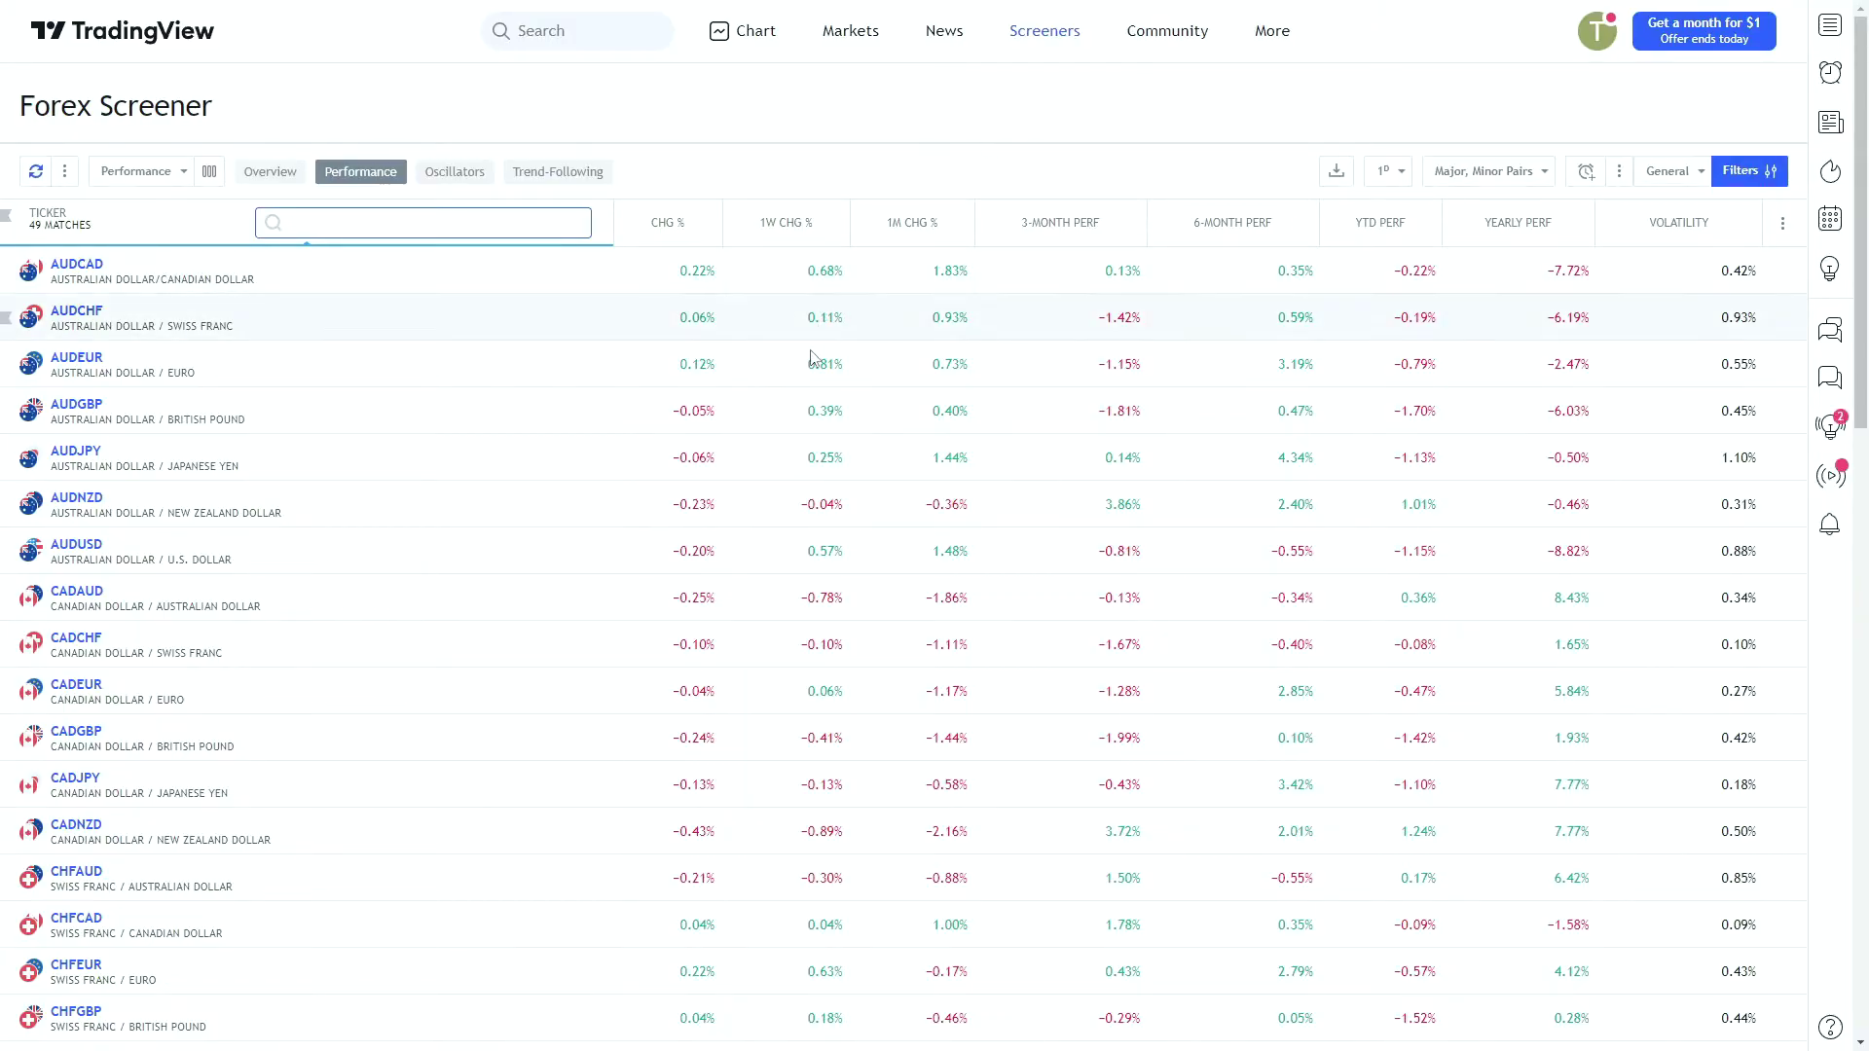
Step: Browse the Overview, Oscillators, Trend-Following and Performance column sets, ending back on Overview
scroll(789, 504, "down", 5)
scroll(788, 504, "up", 5)
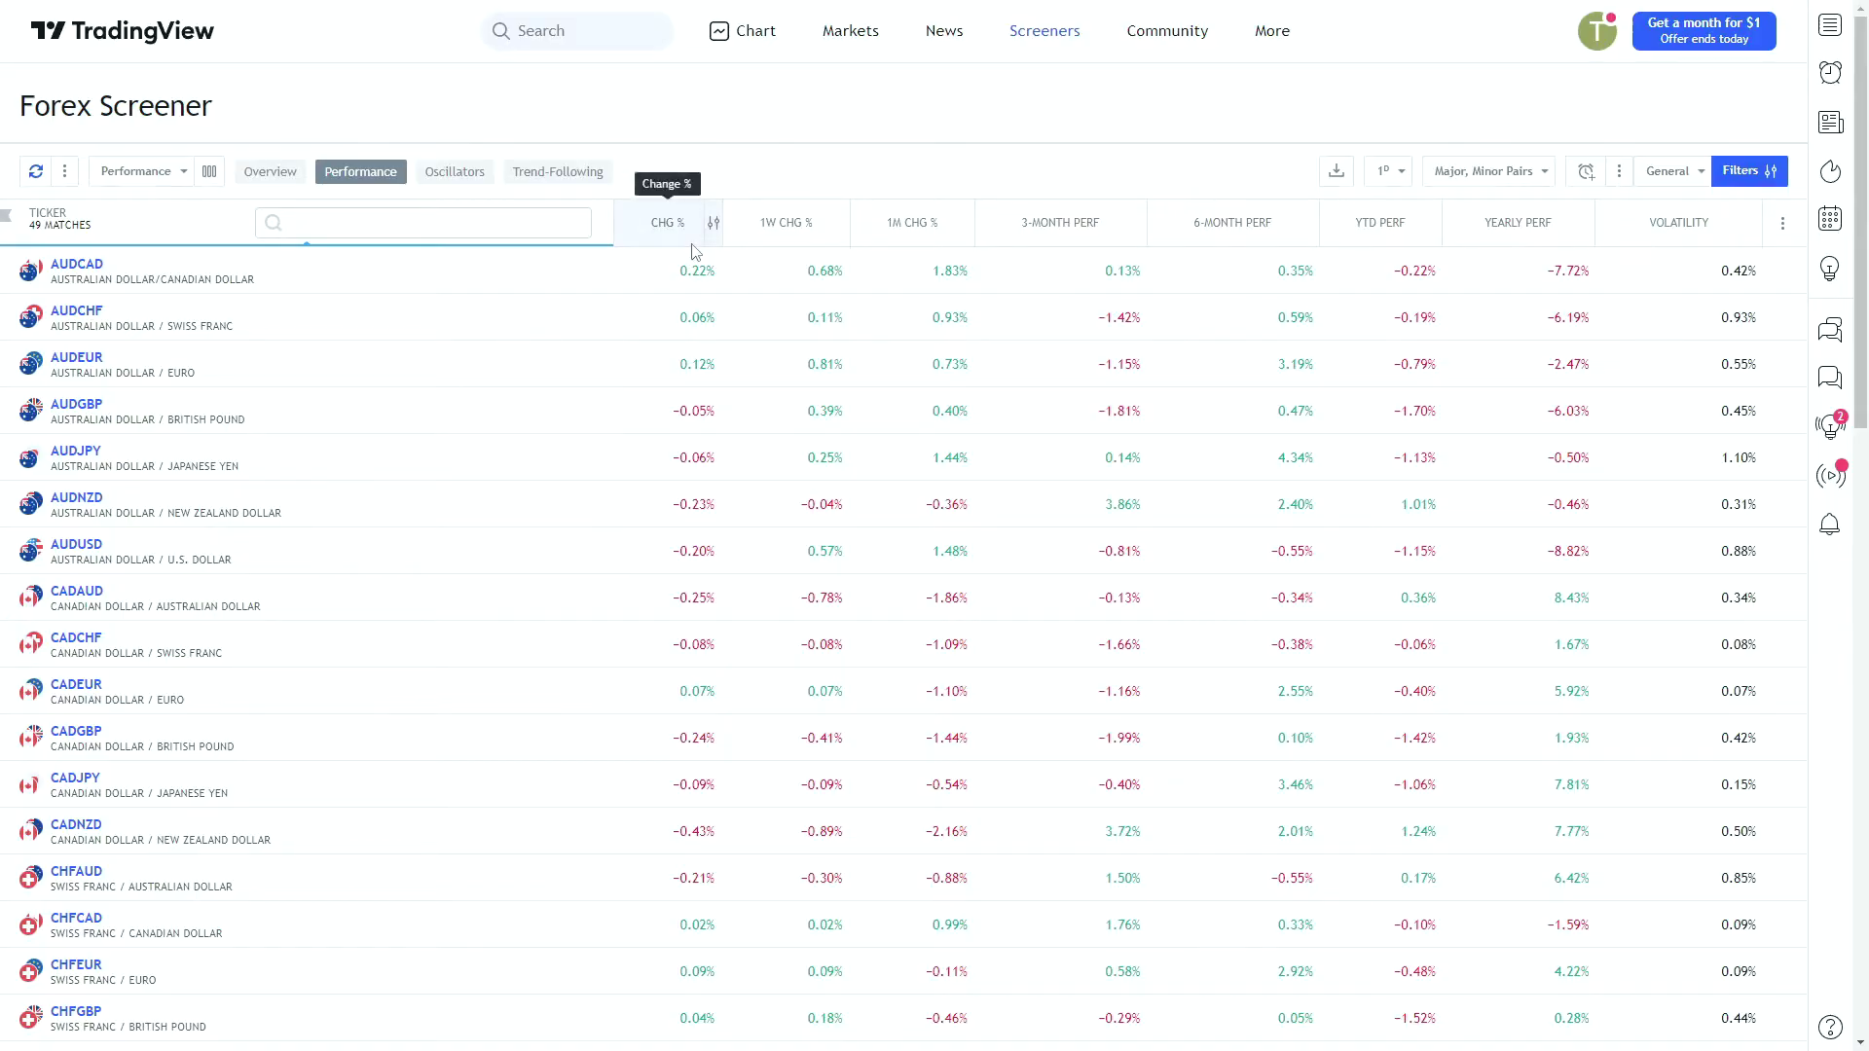
left_click(271, 175)
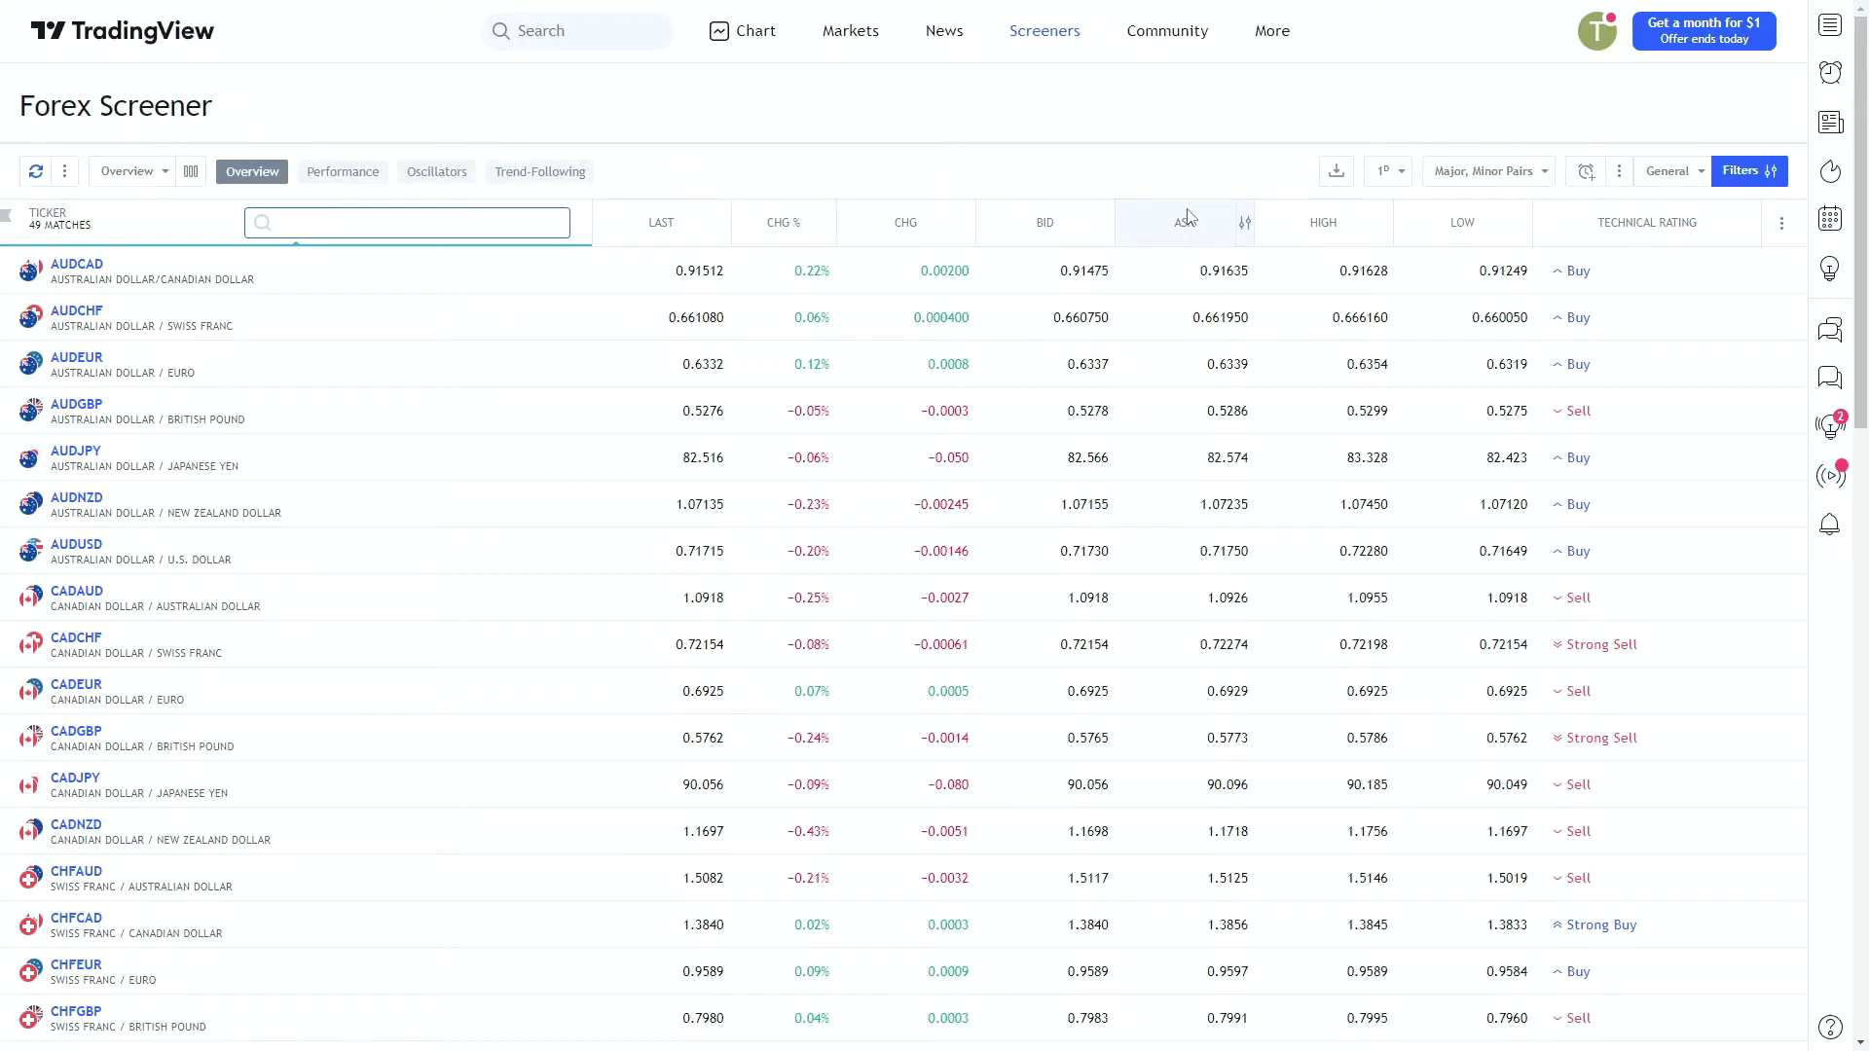
left_click(460, 178)
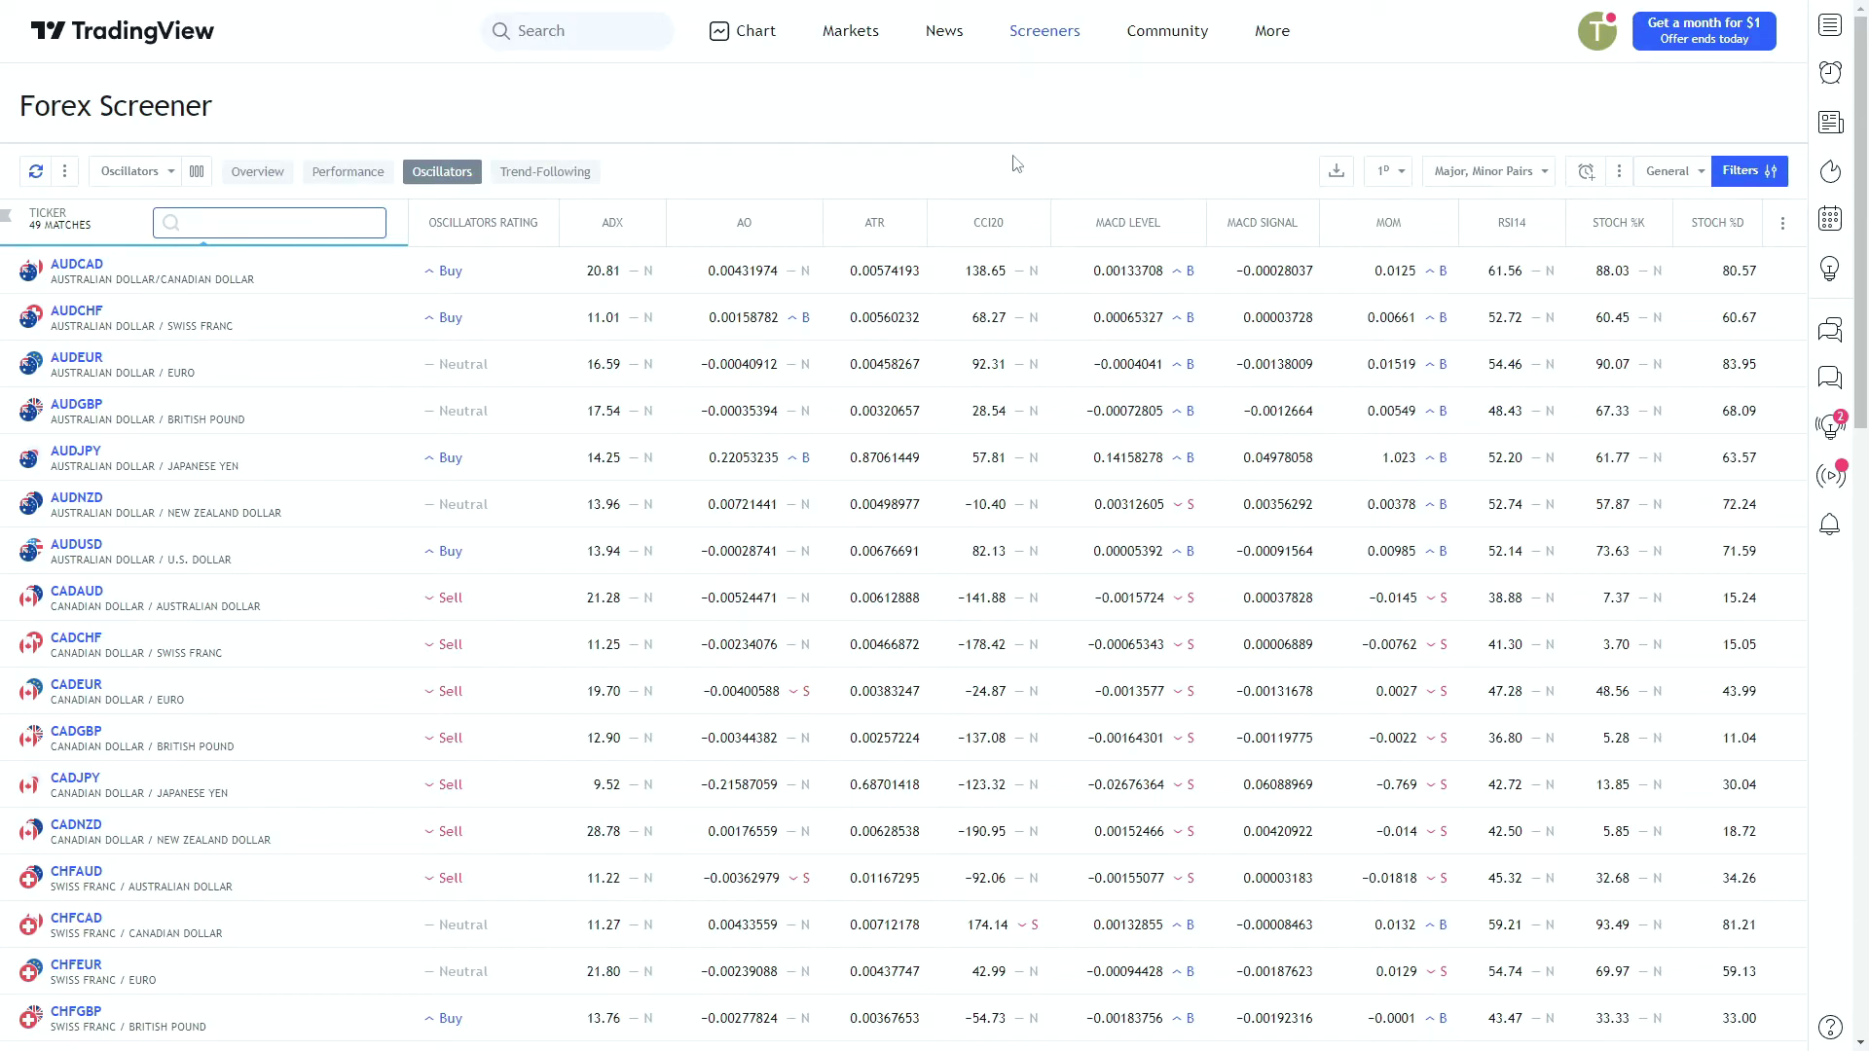
left_click(532, 178)
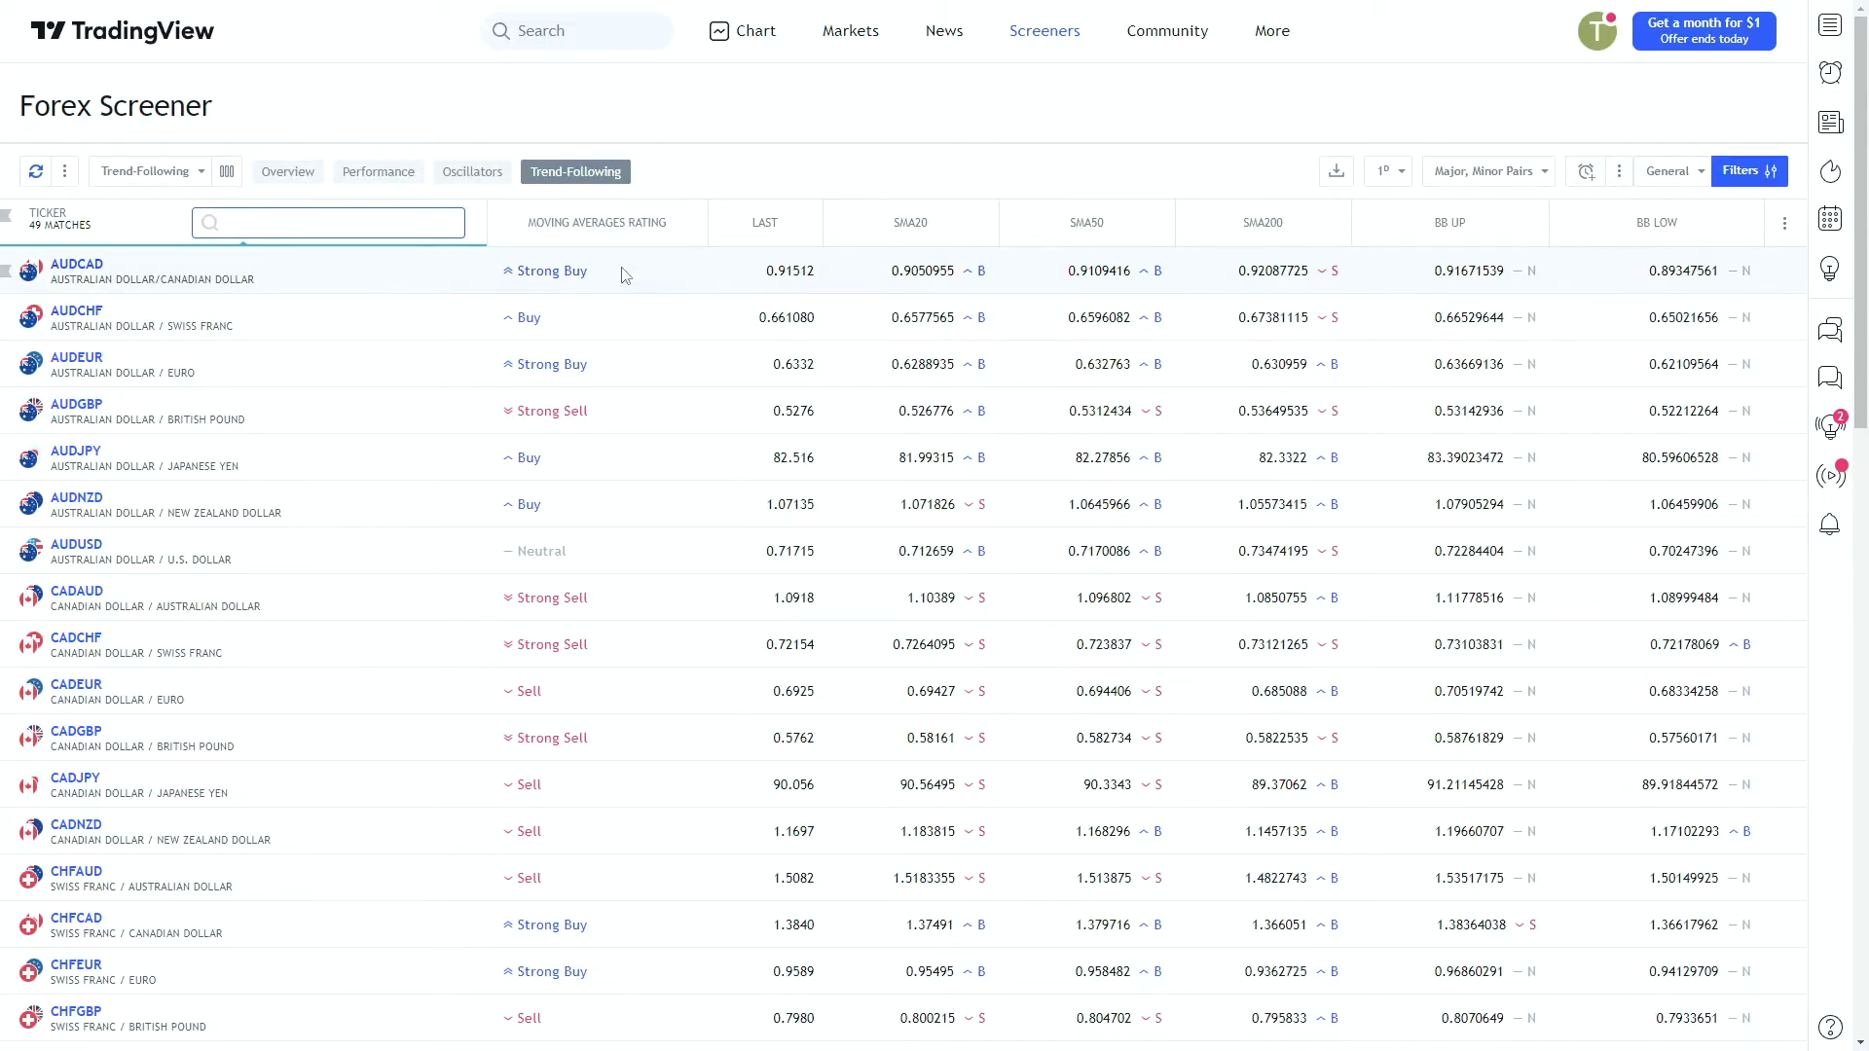
left_click(370, 175)
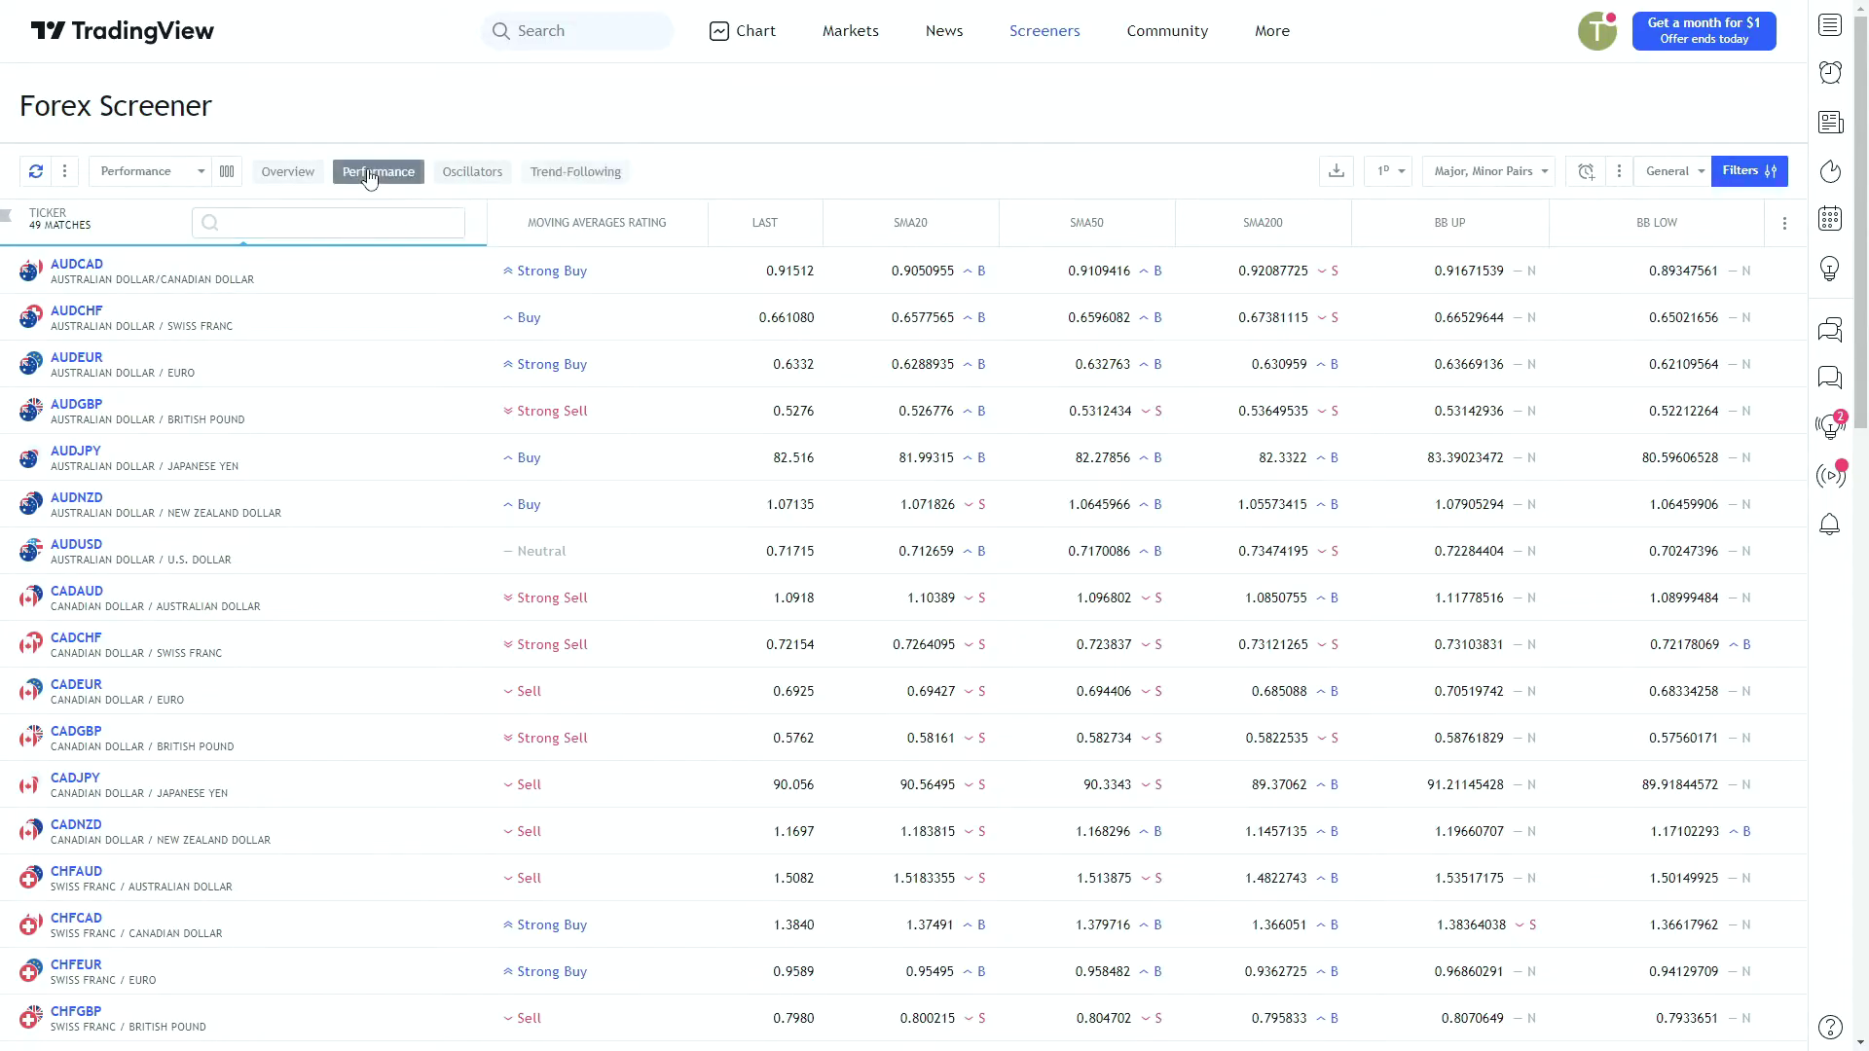
left_click(283, 175)
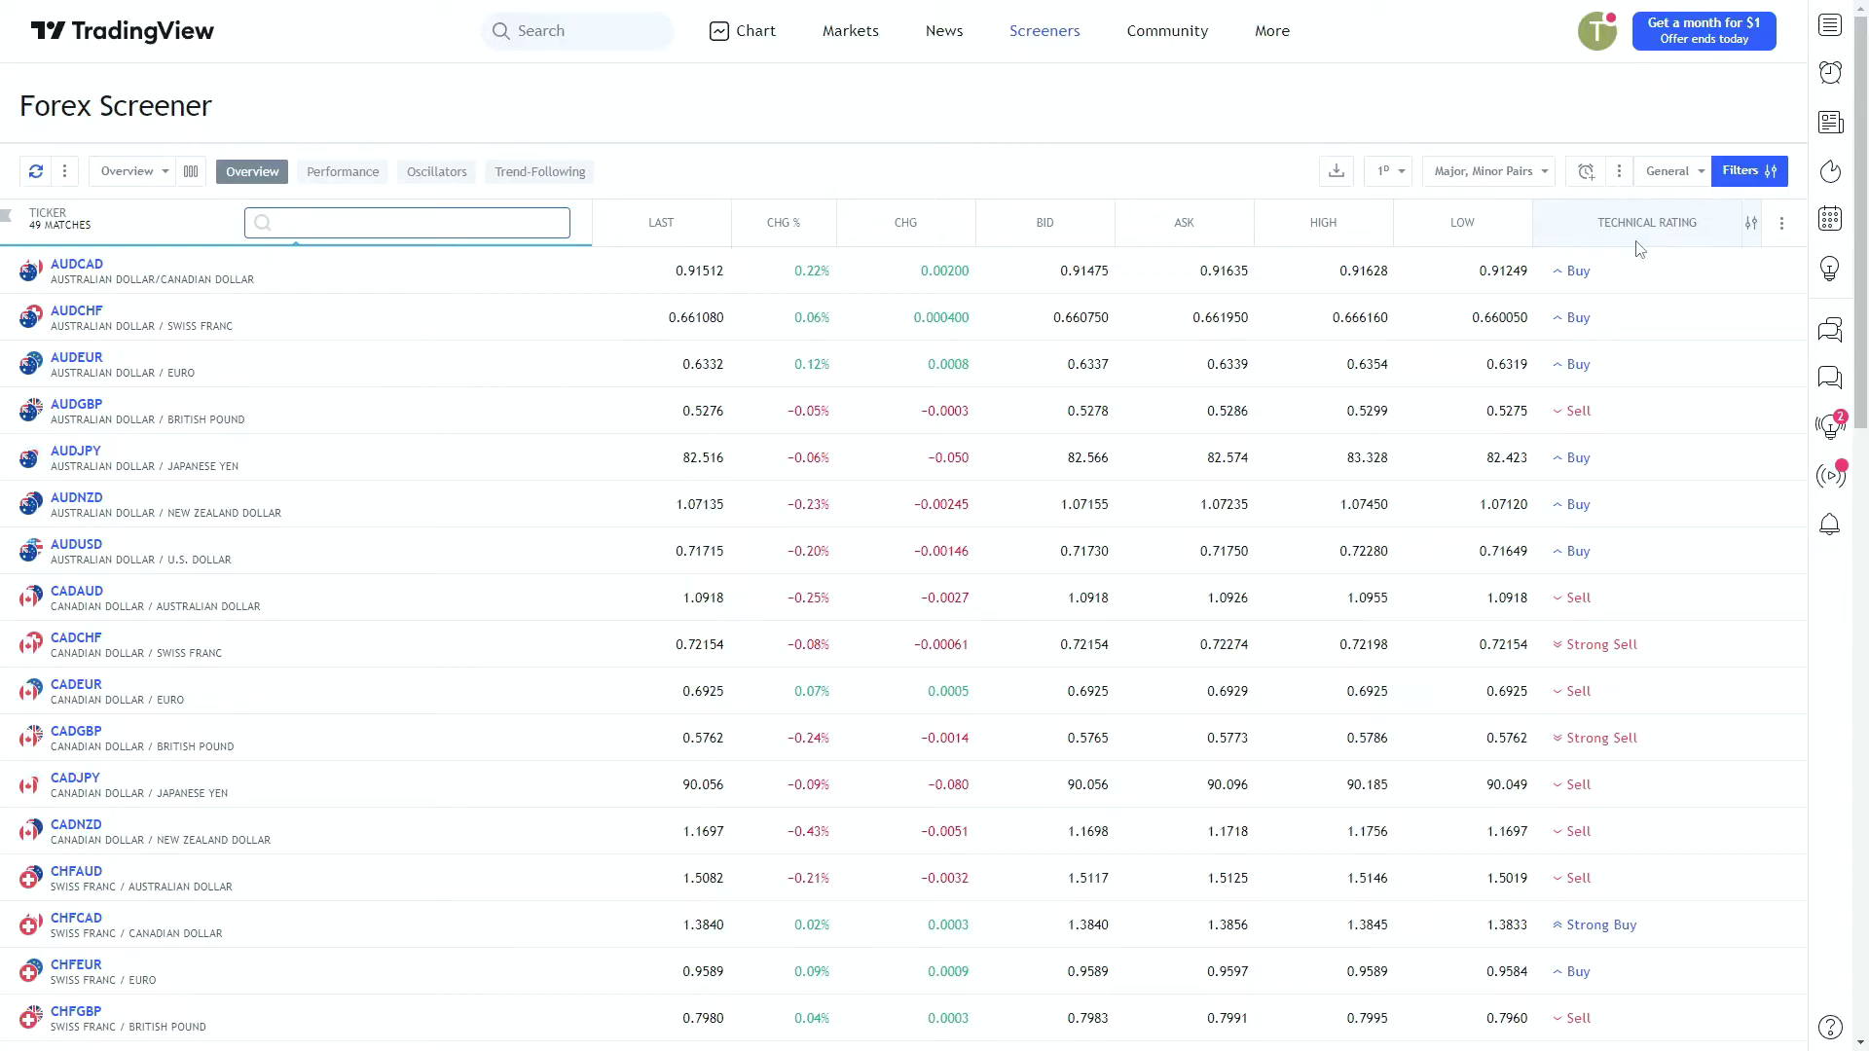
left_click(1602, 255)
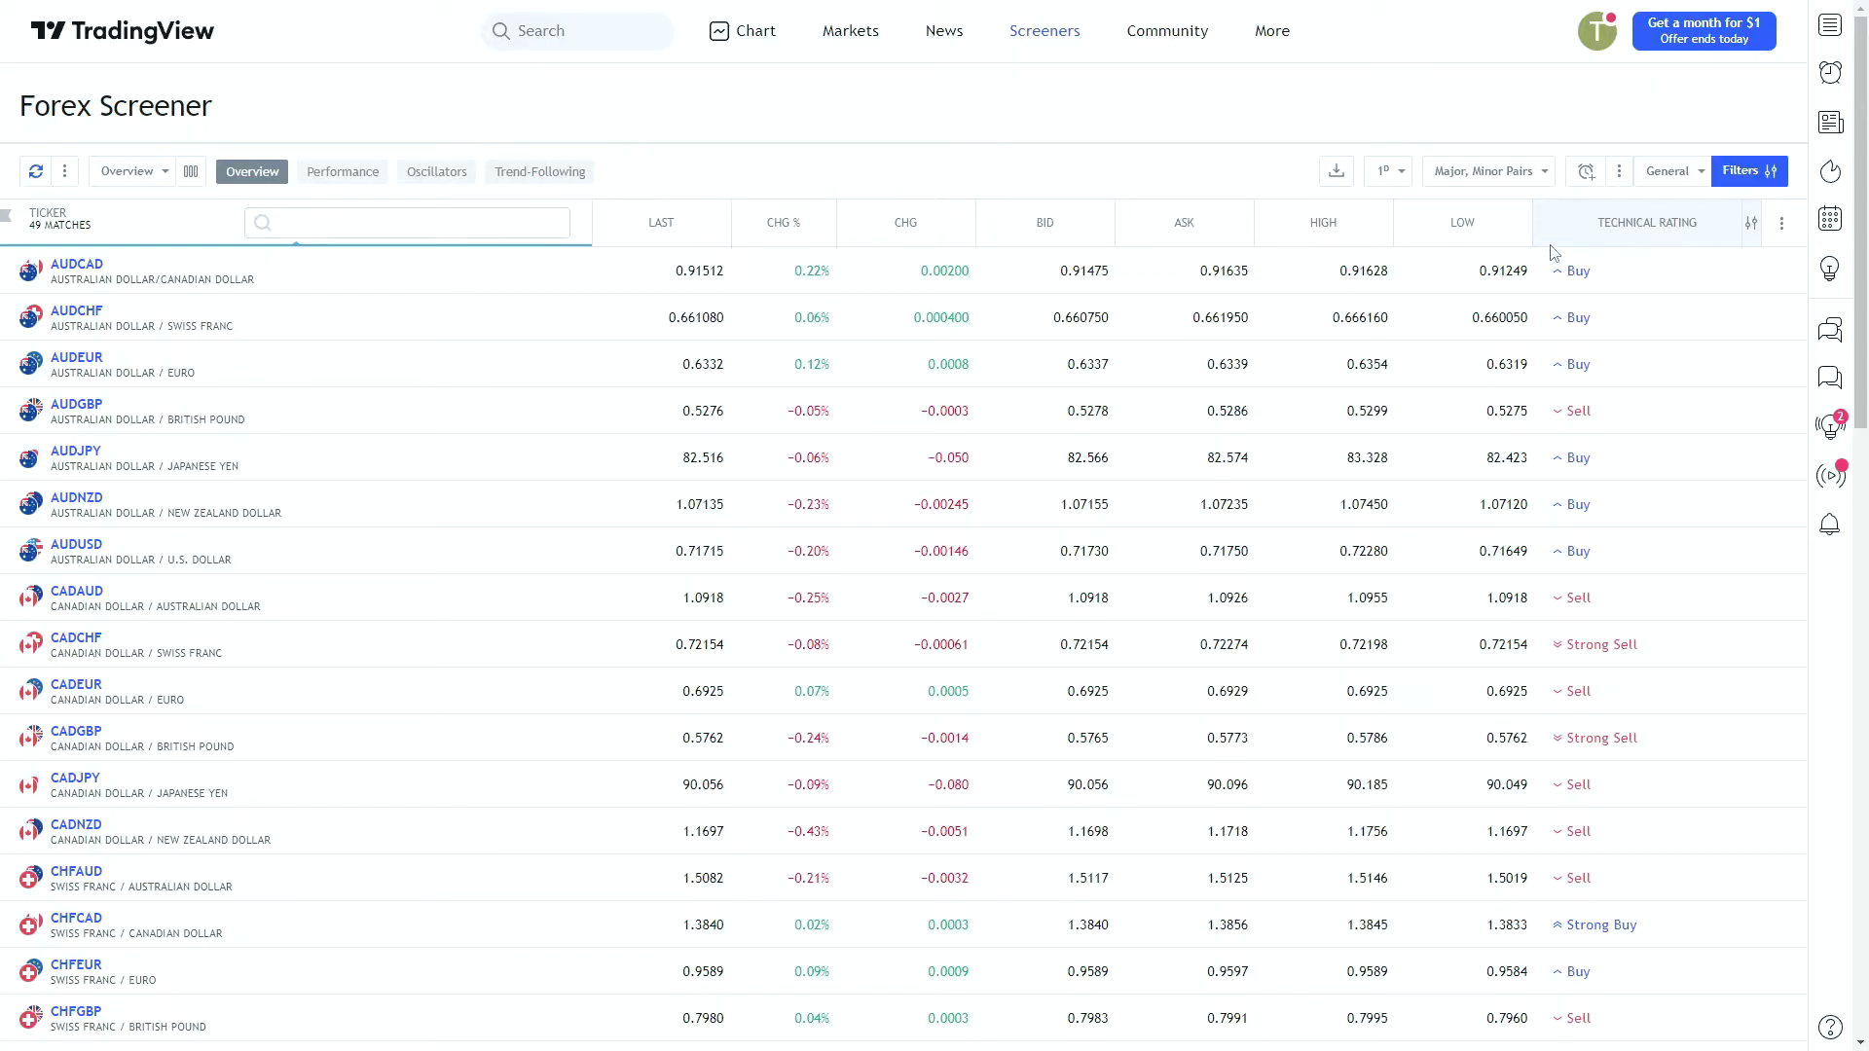
Step: Look through the saved column layouts and the list of available columns
left_click(162, 175)
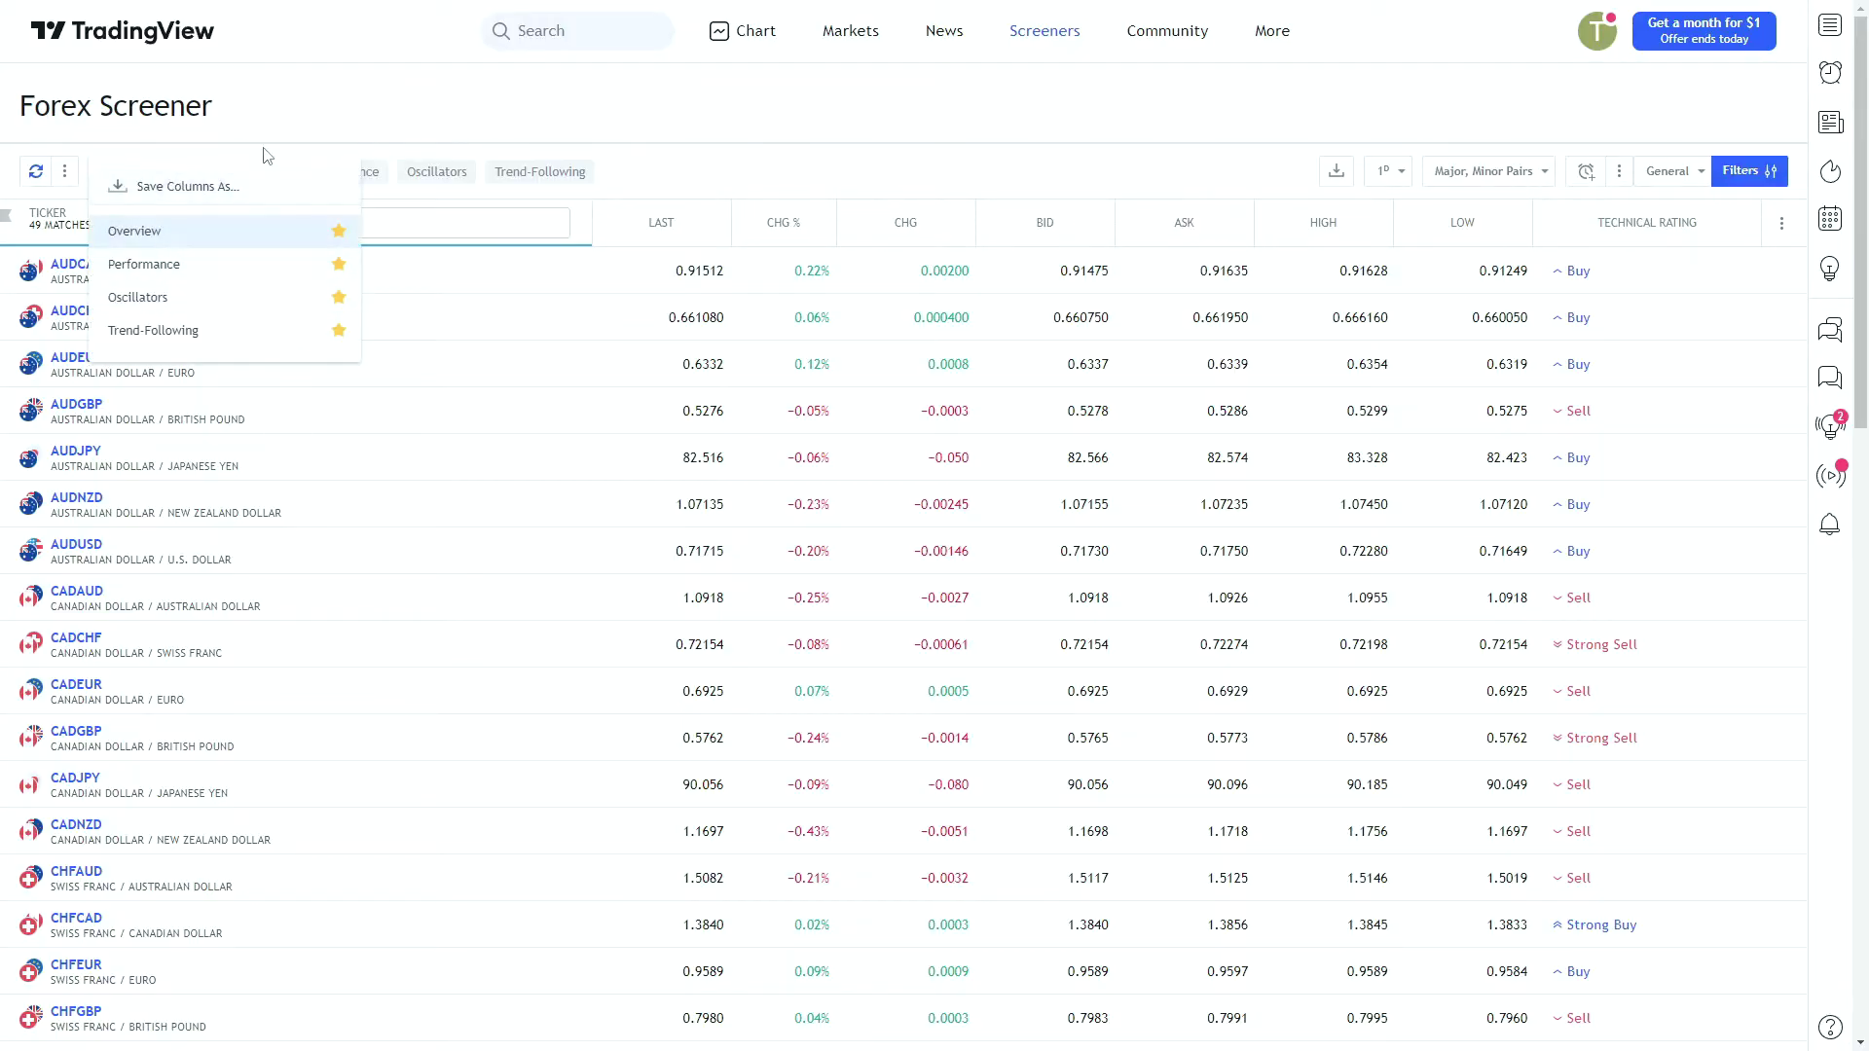
left_click(264, 153)
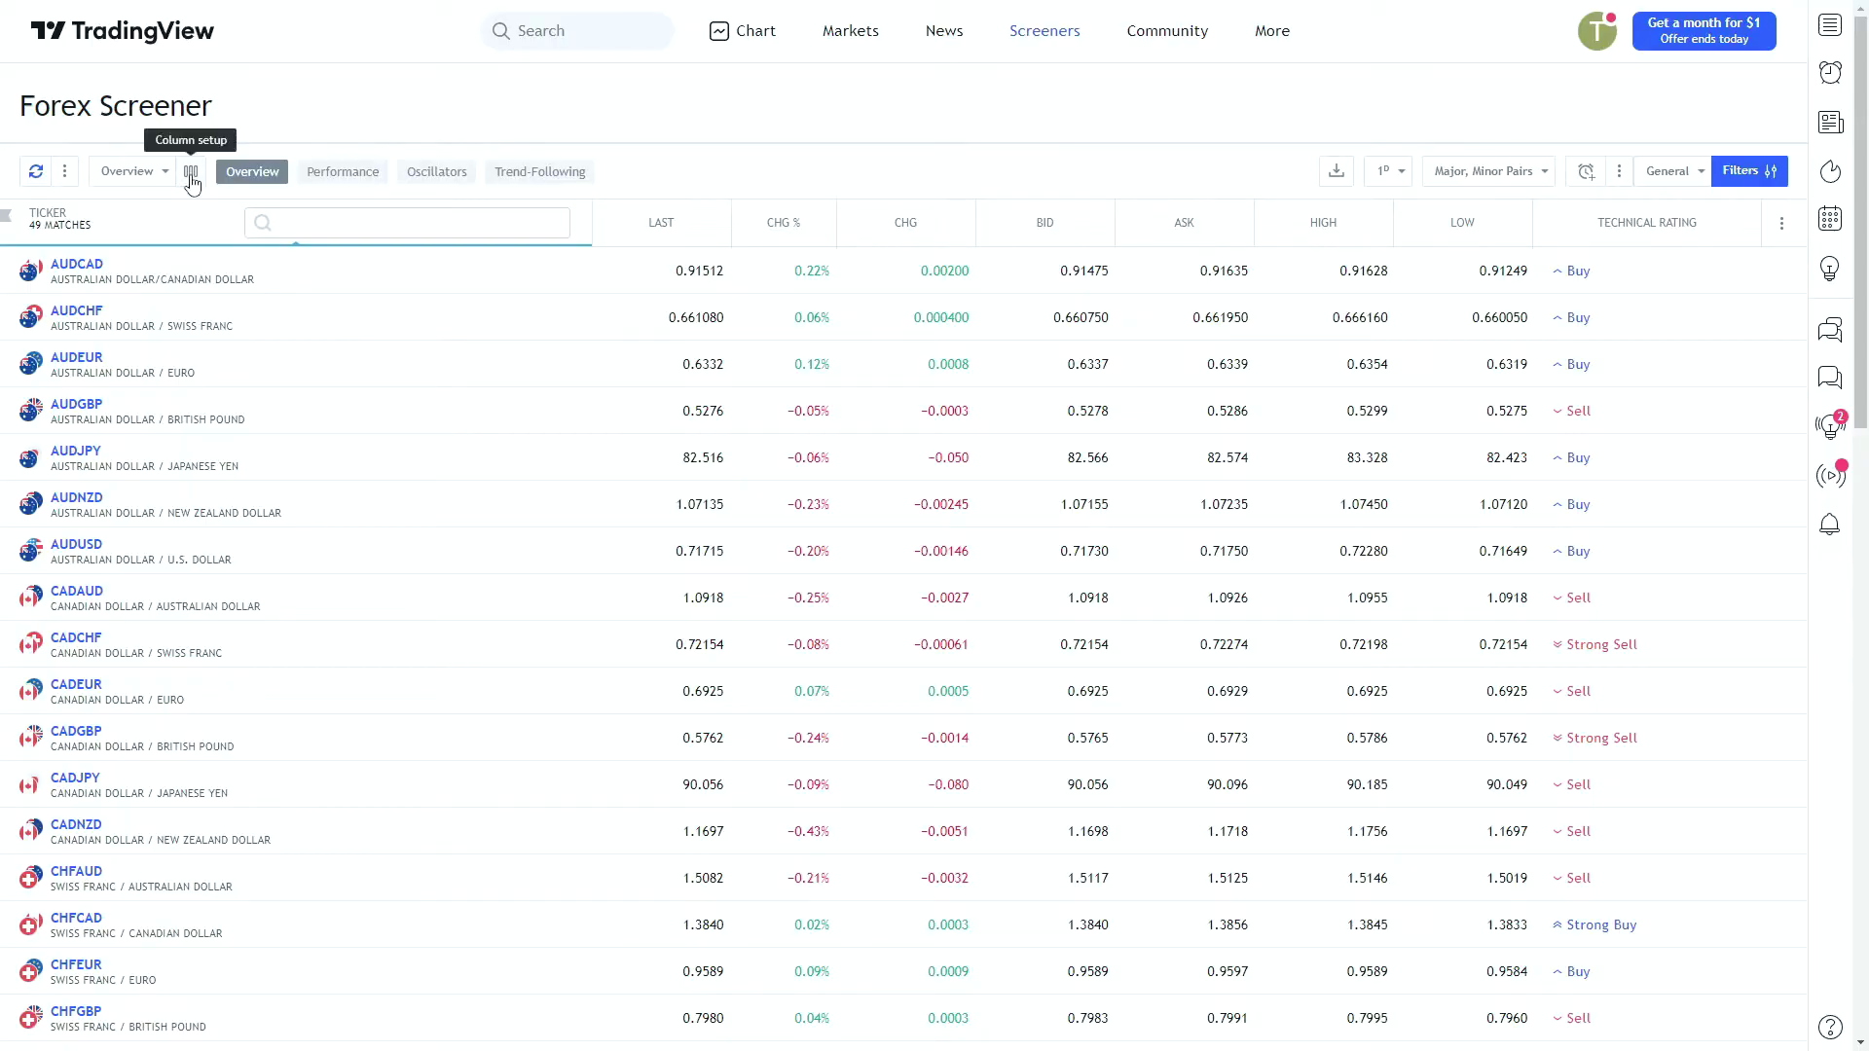
left_click(190, 177)
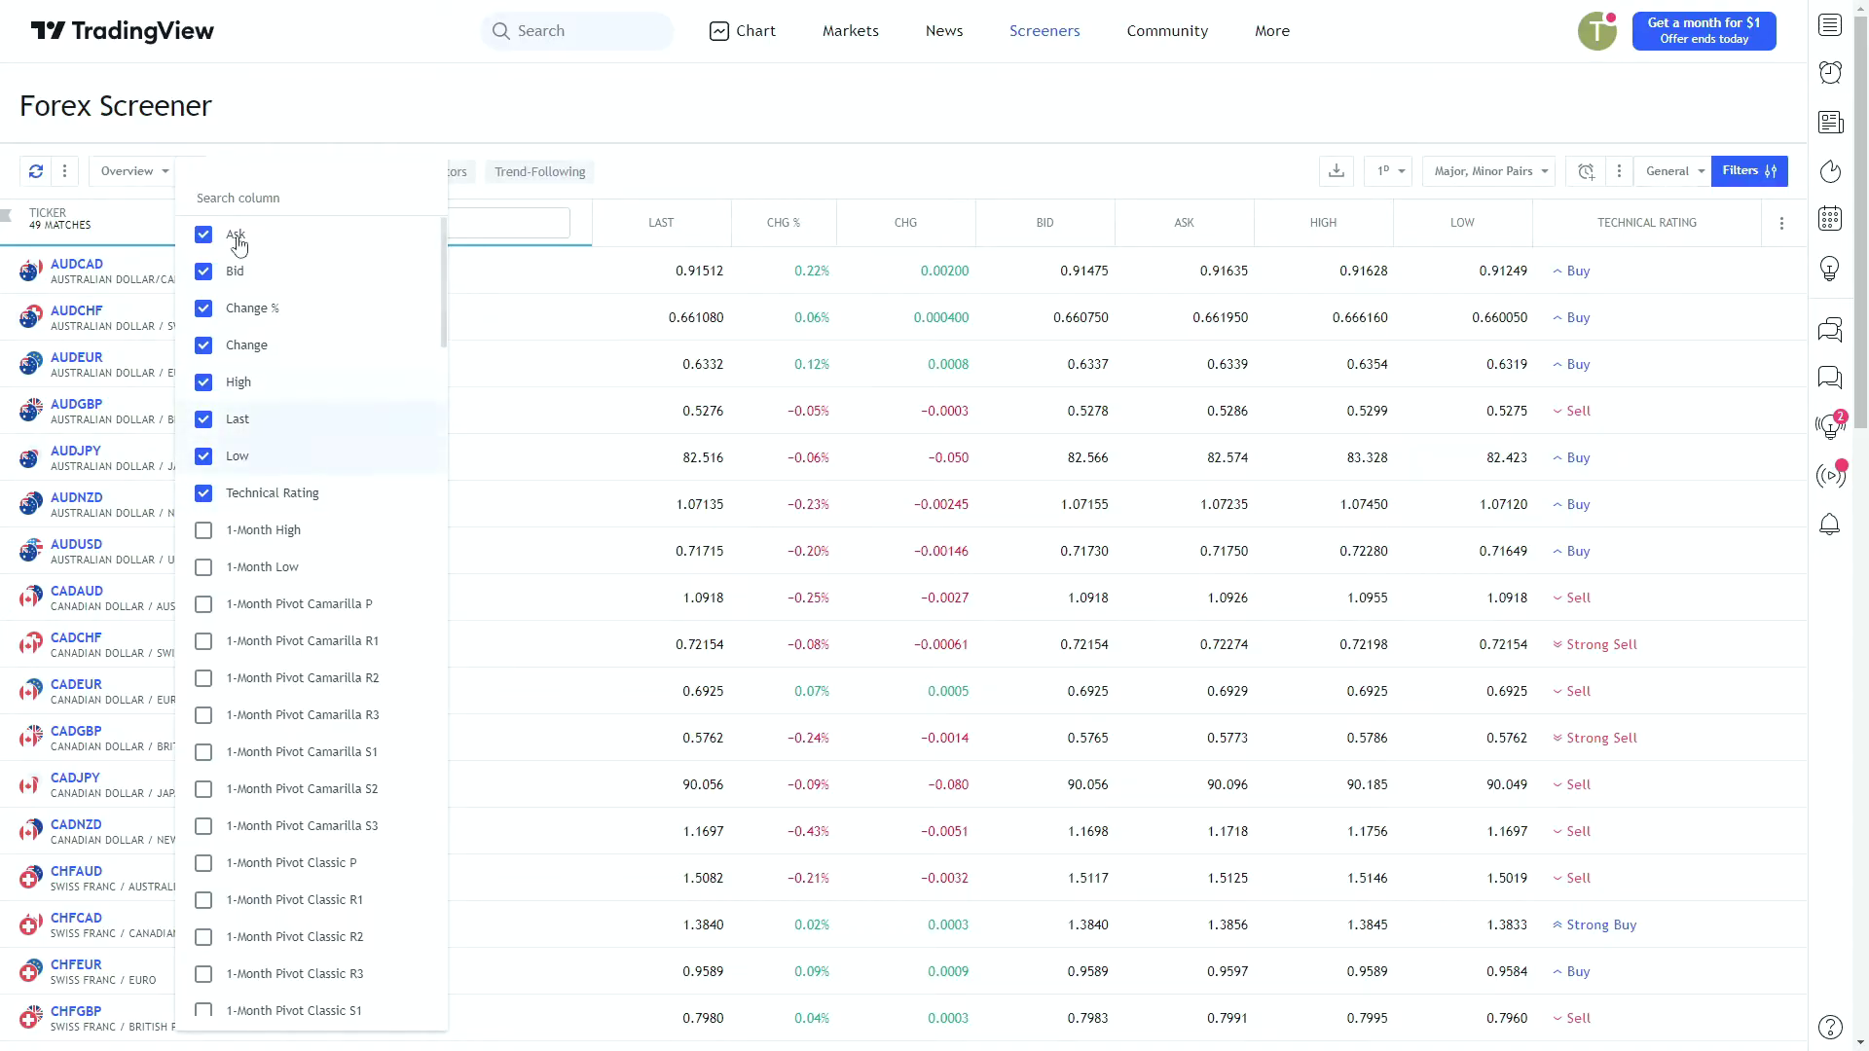
scroll(371, 367, "down", 1)
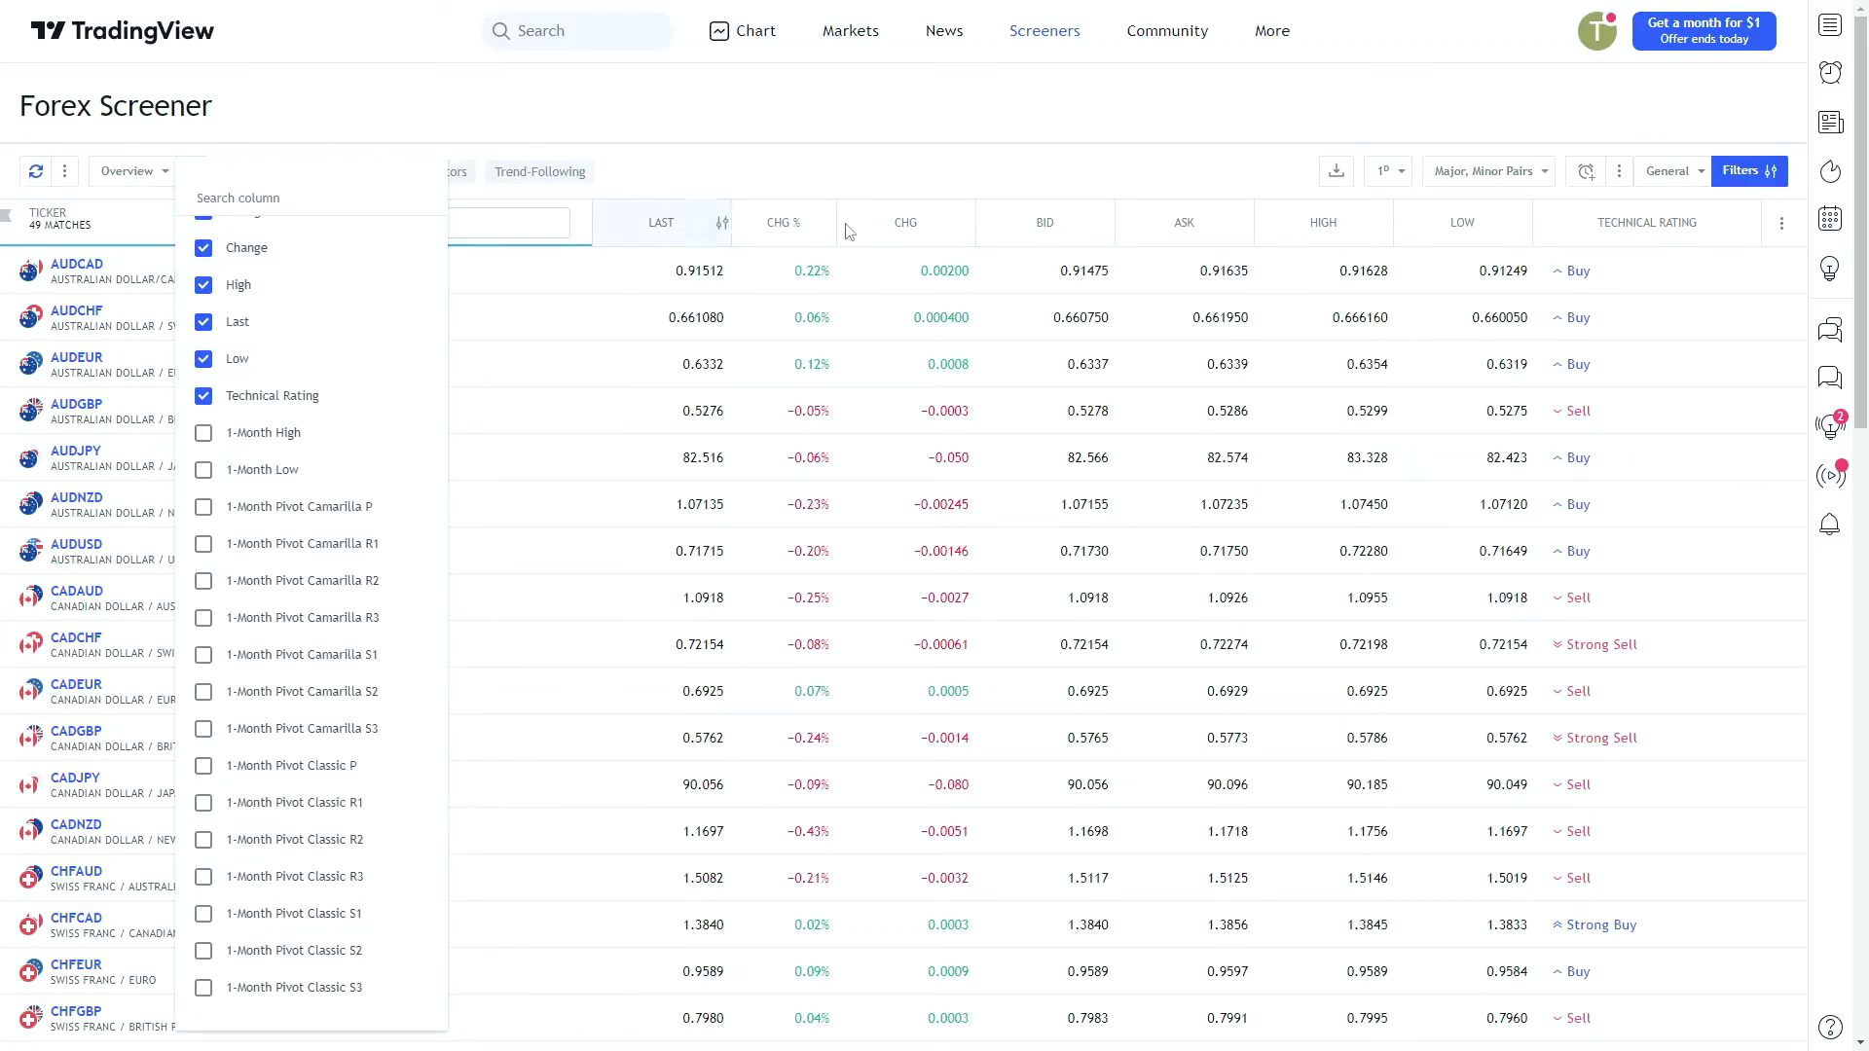
scroll(349, 384, "down", 2)
scroll(348, 383, "down", 1)
left_click_drag(441, 356, 450, 949)
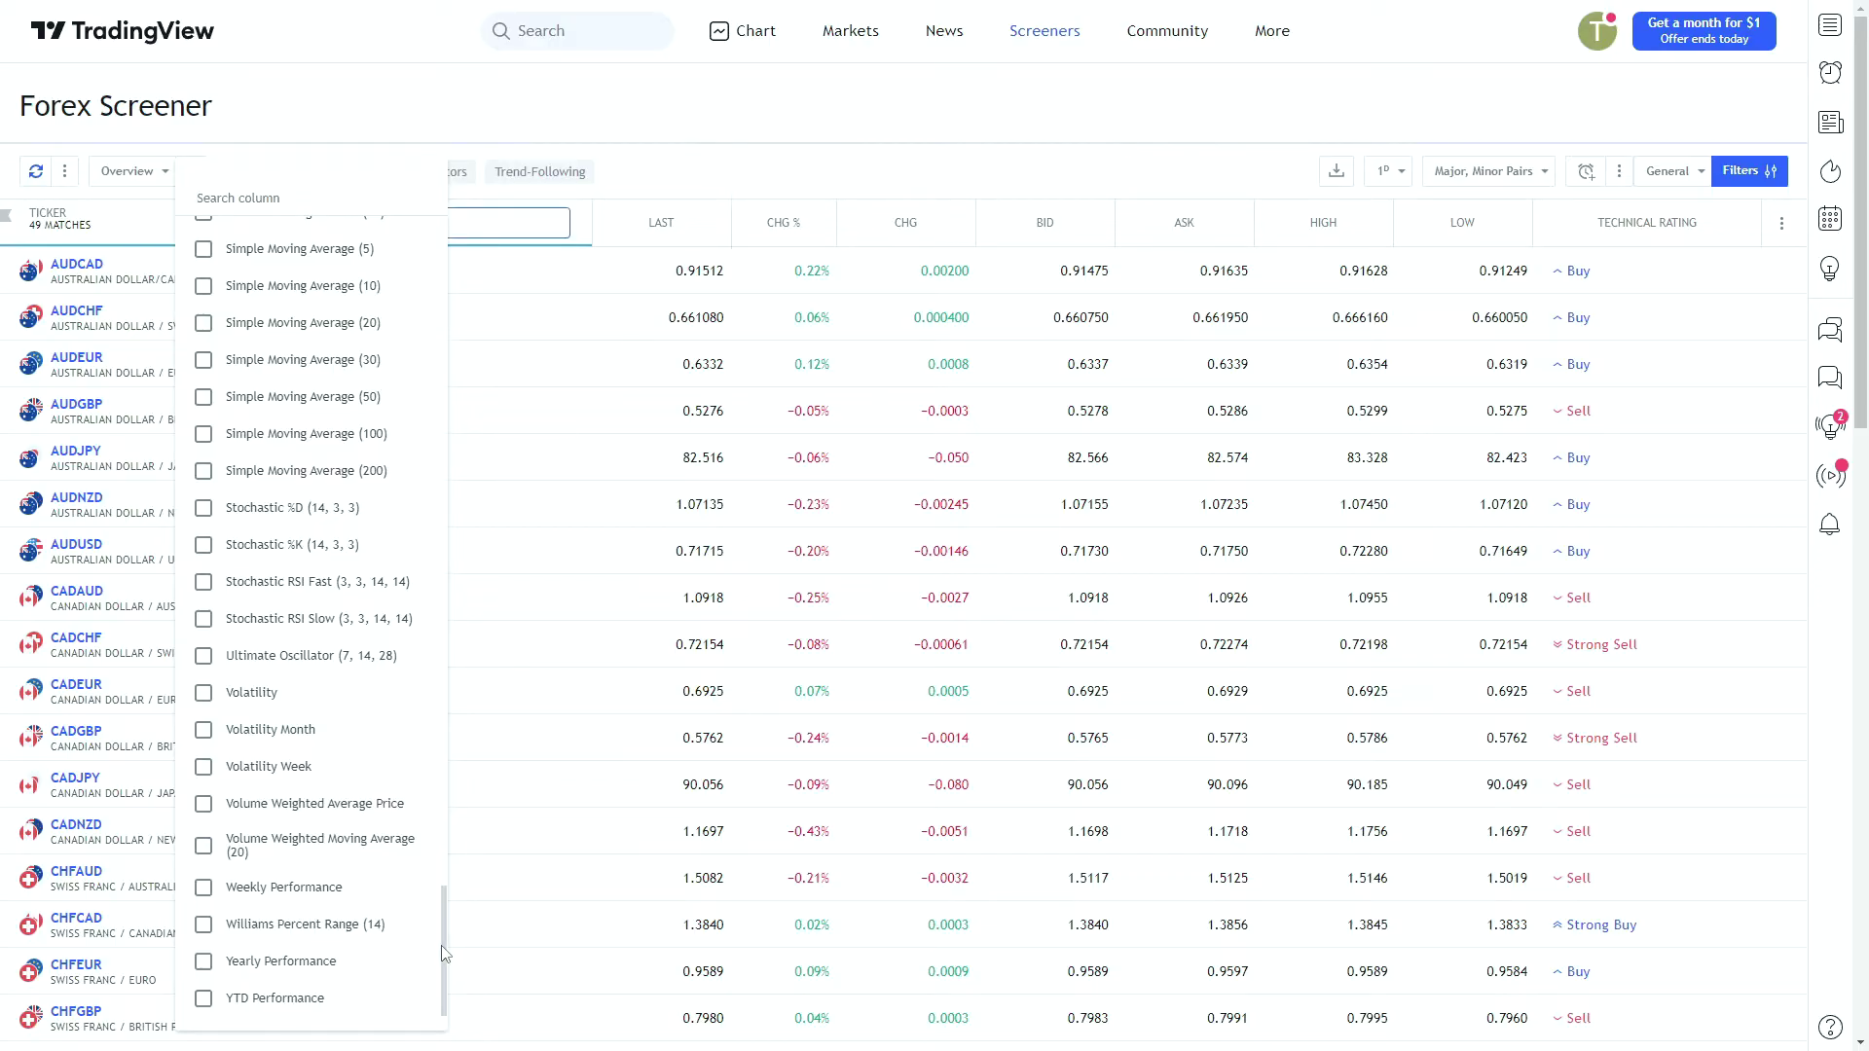
left_click_drag(445, 953, 390, 207)
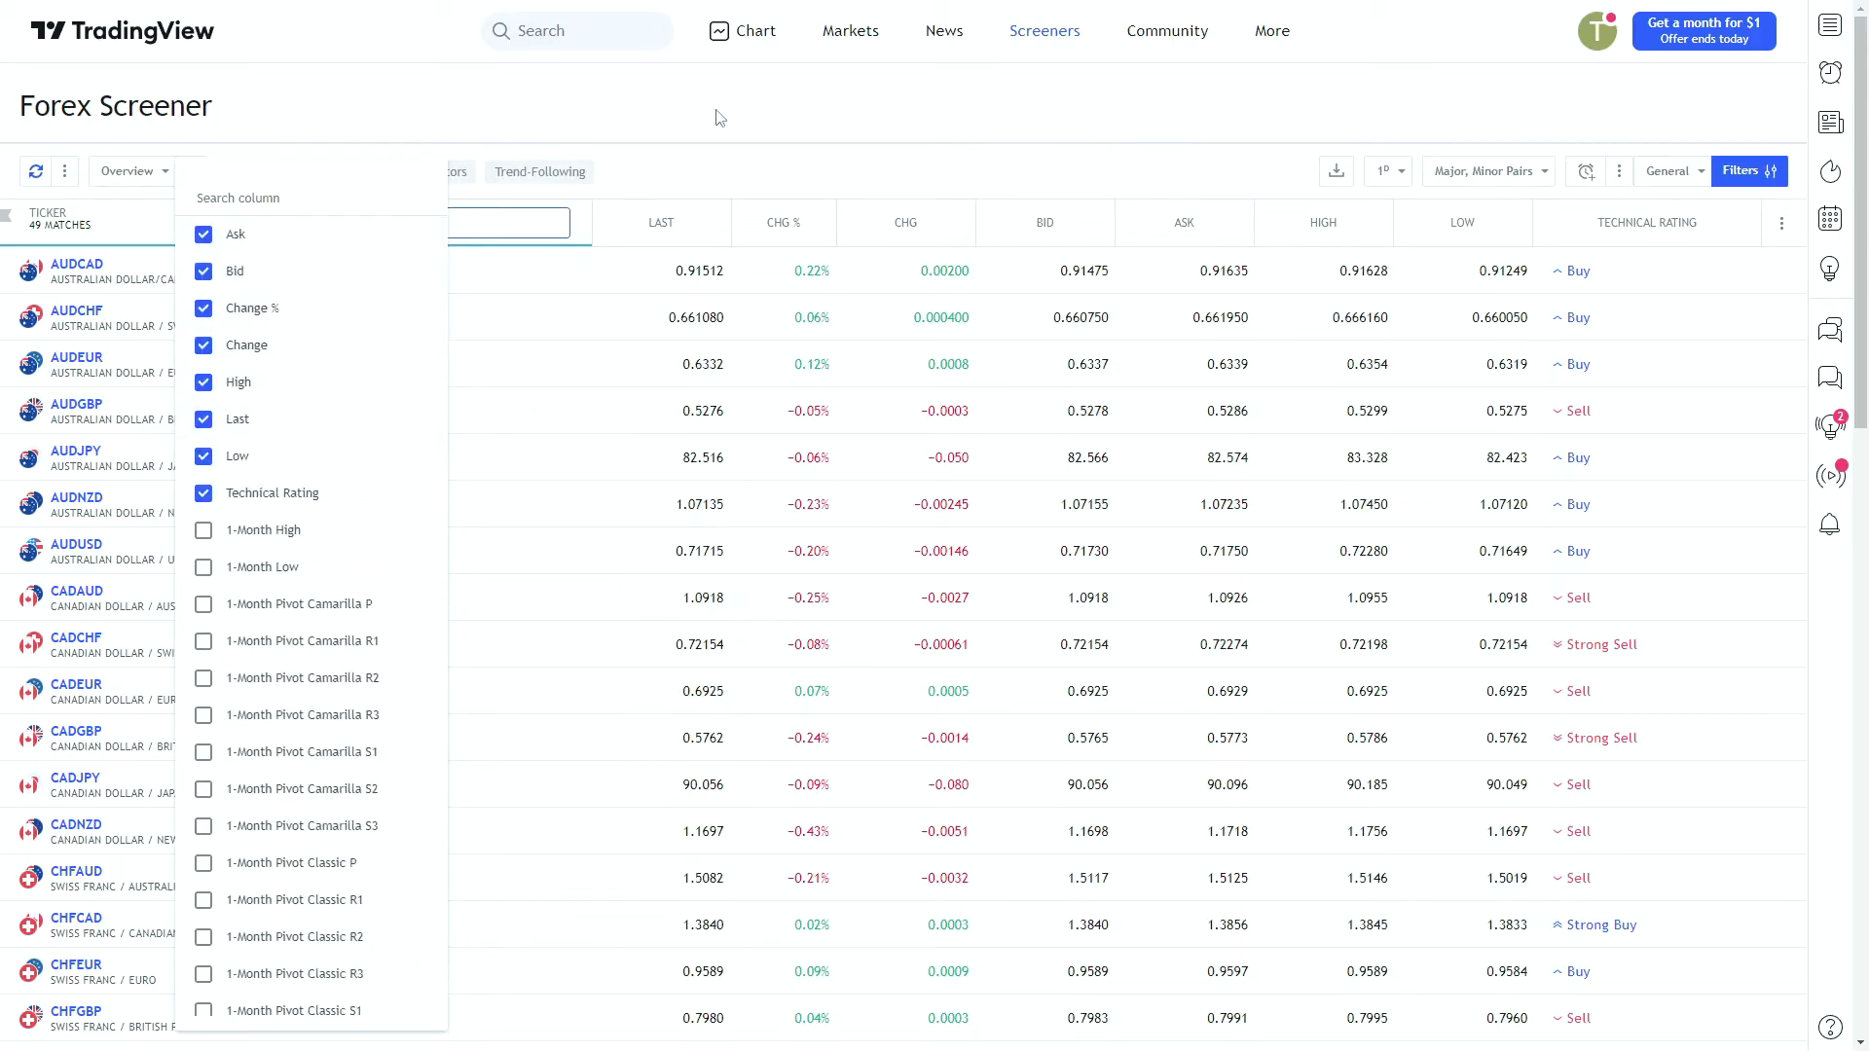
left_click(721, 170)
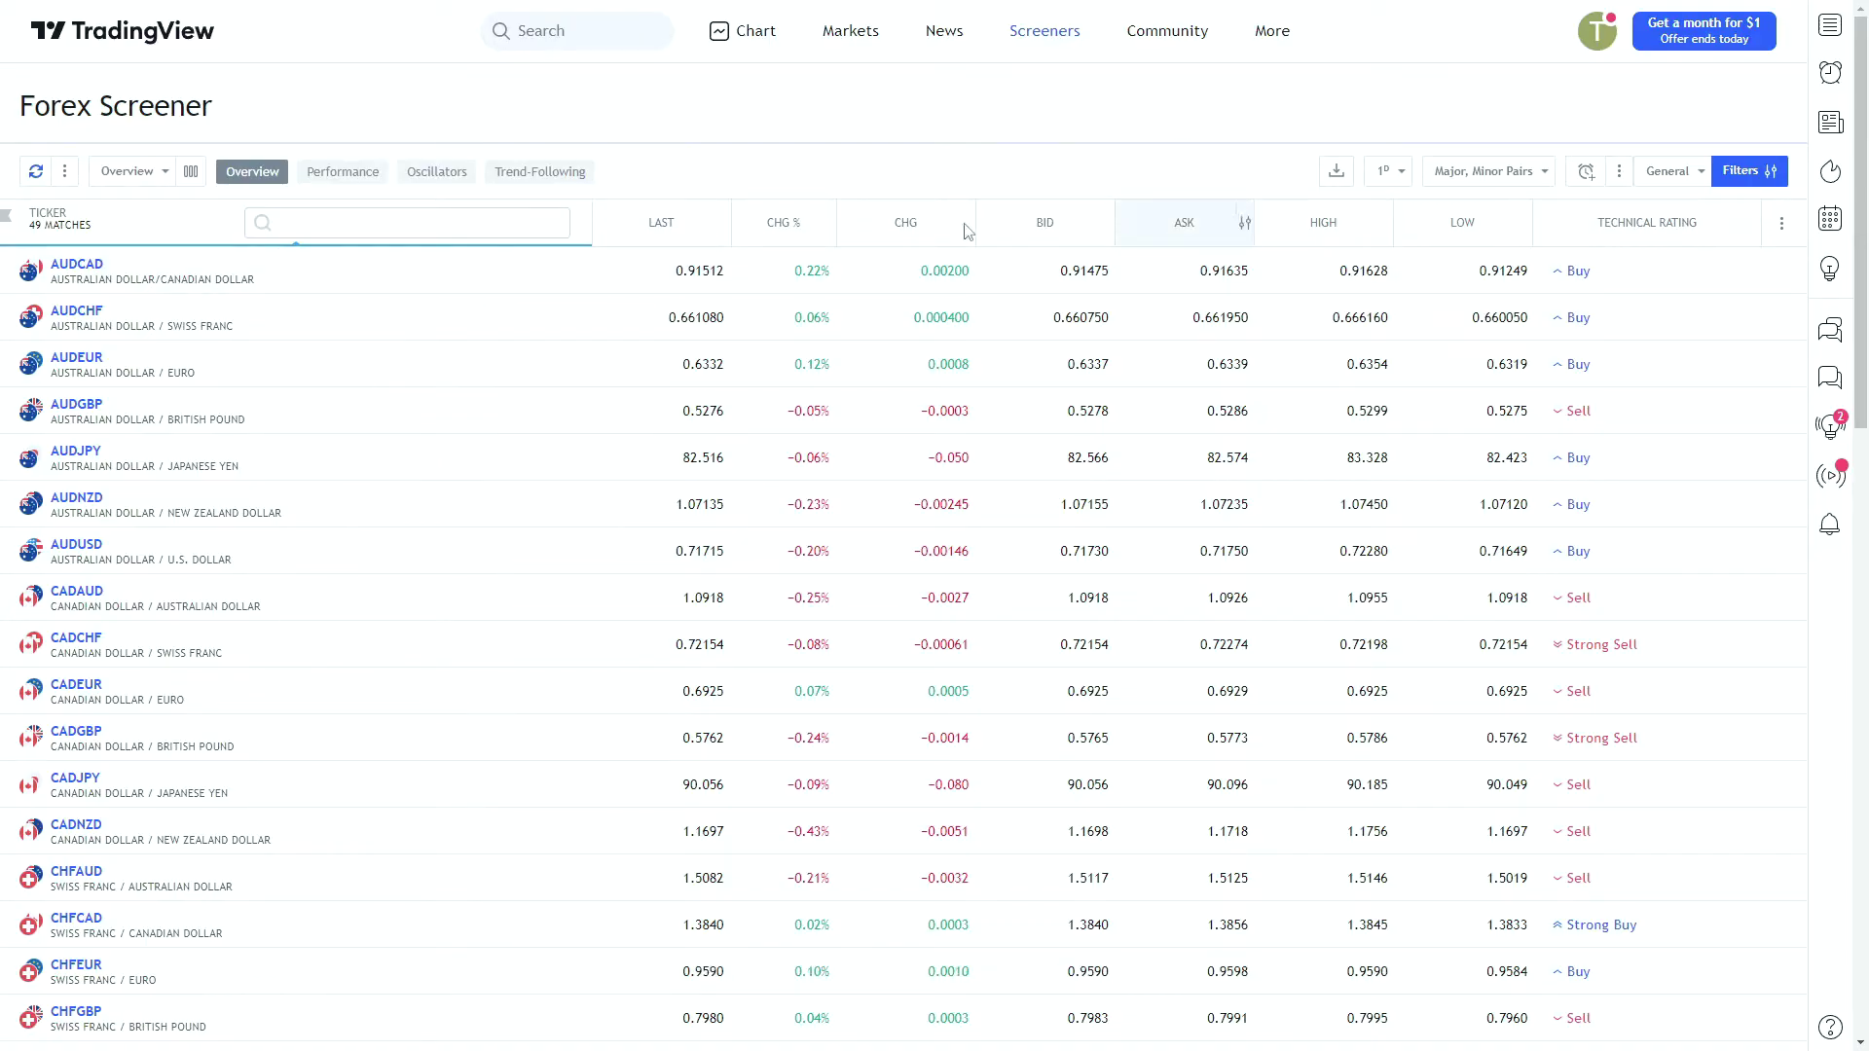
Step: Add the Exponential Moving Average (5) column to the screener table
left_click(189, 173)
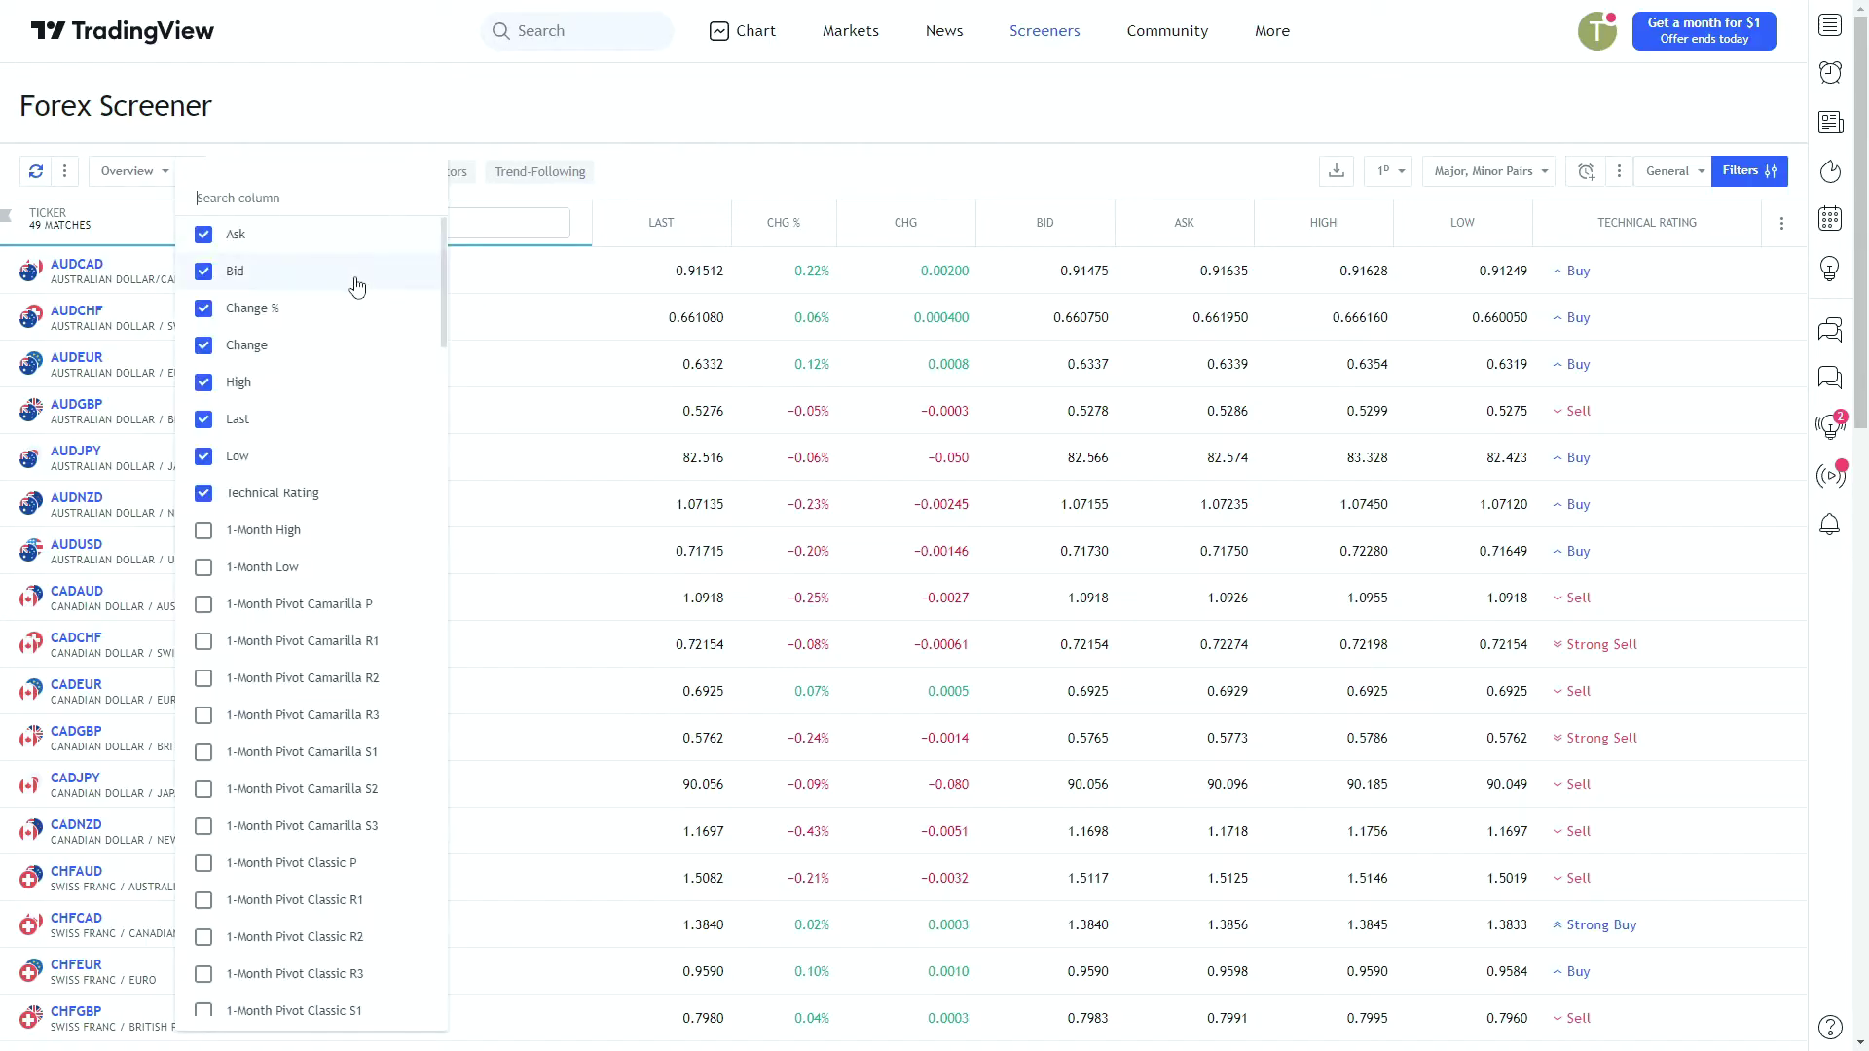
left_click_drag(448, 273, 455, 541)
scroll(365, 632, "down", 8)
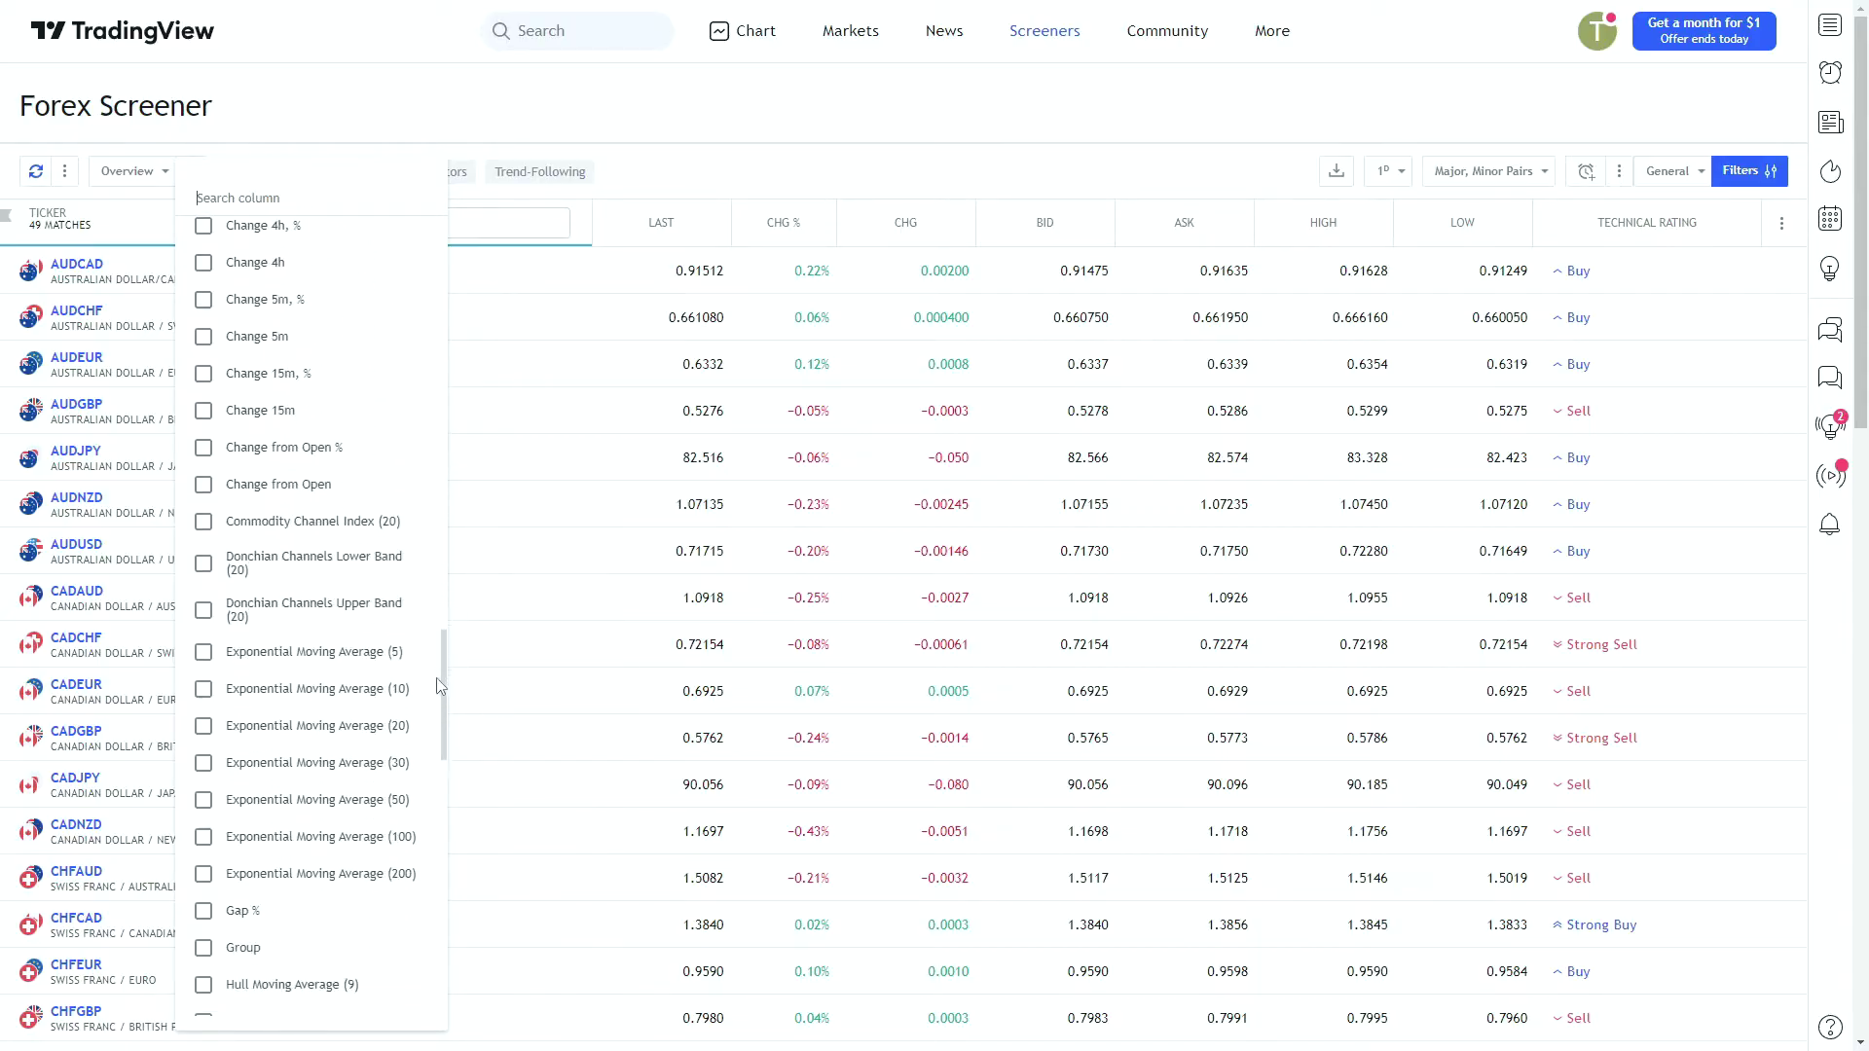
left_click(312, 612)
left_click(1058, 124)
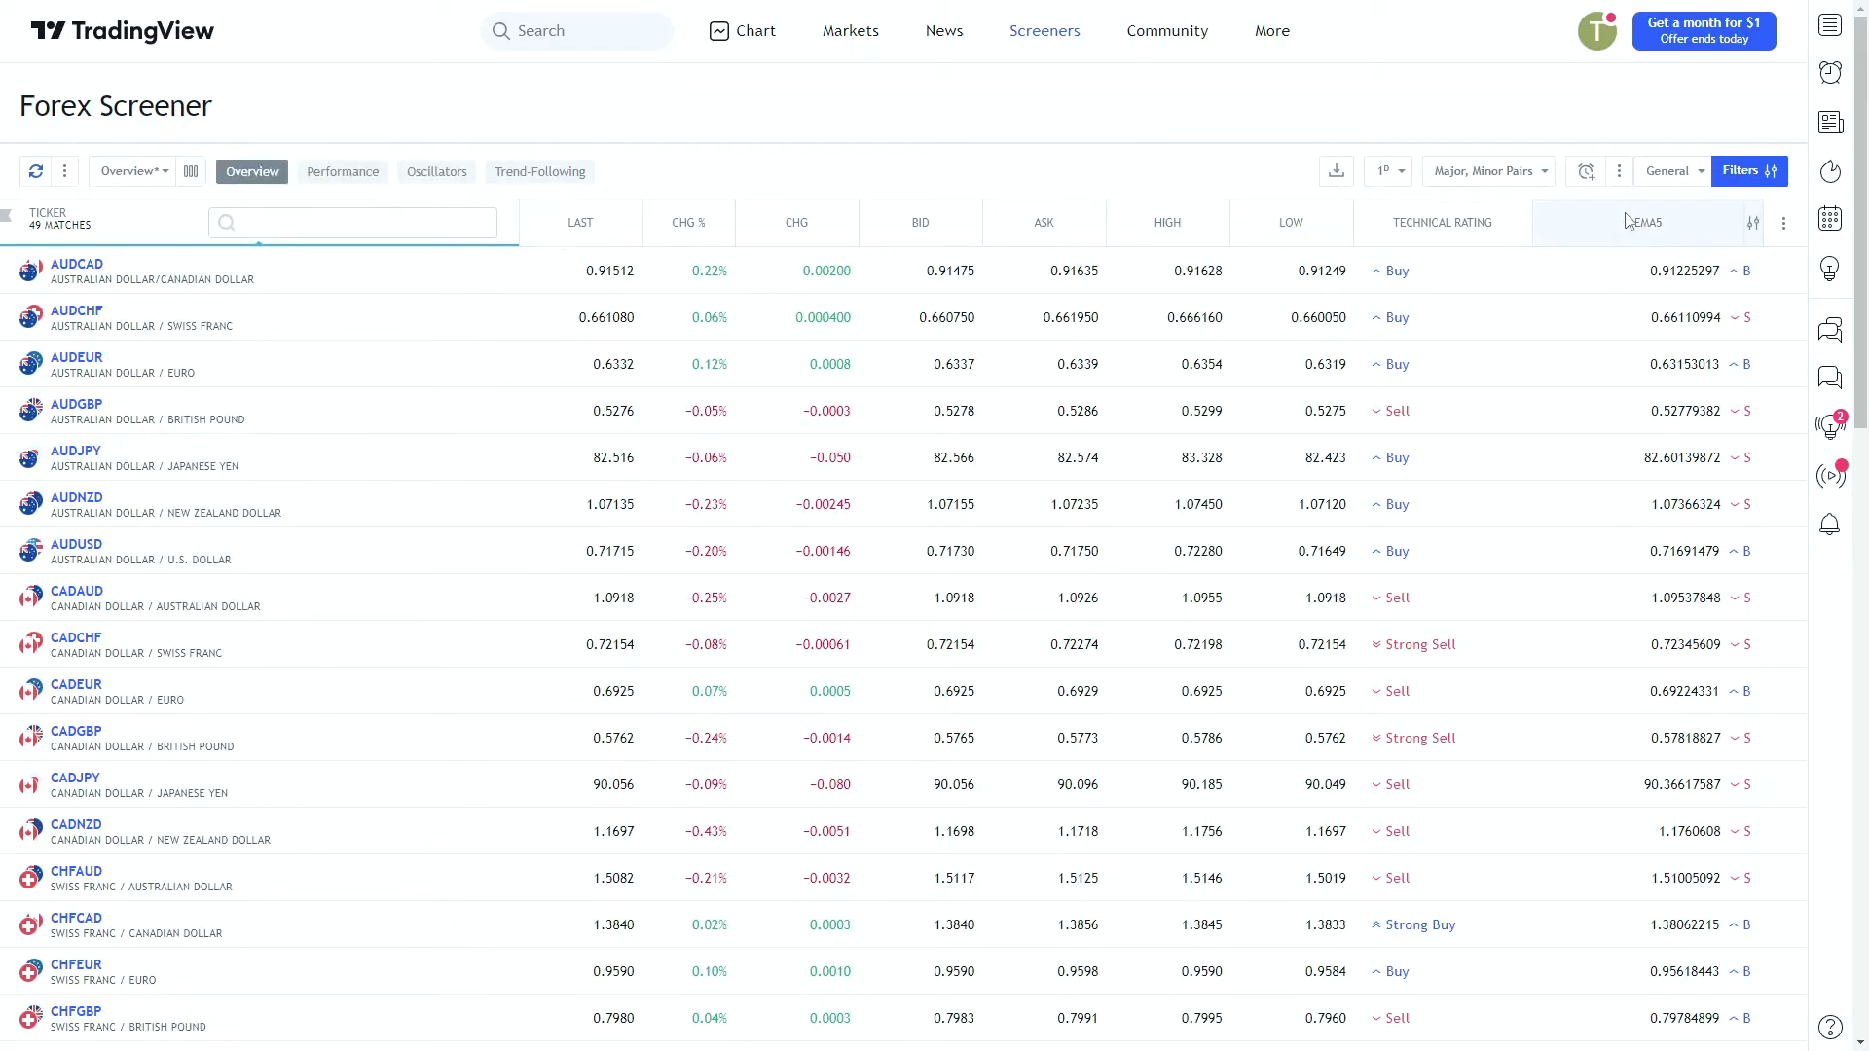
Step: Sort the pairs by EMA5 both ways and inspect, then dismiss, its filter options
left_click(1710, 233)
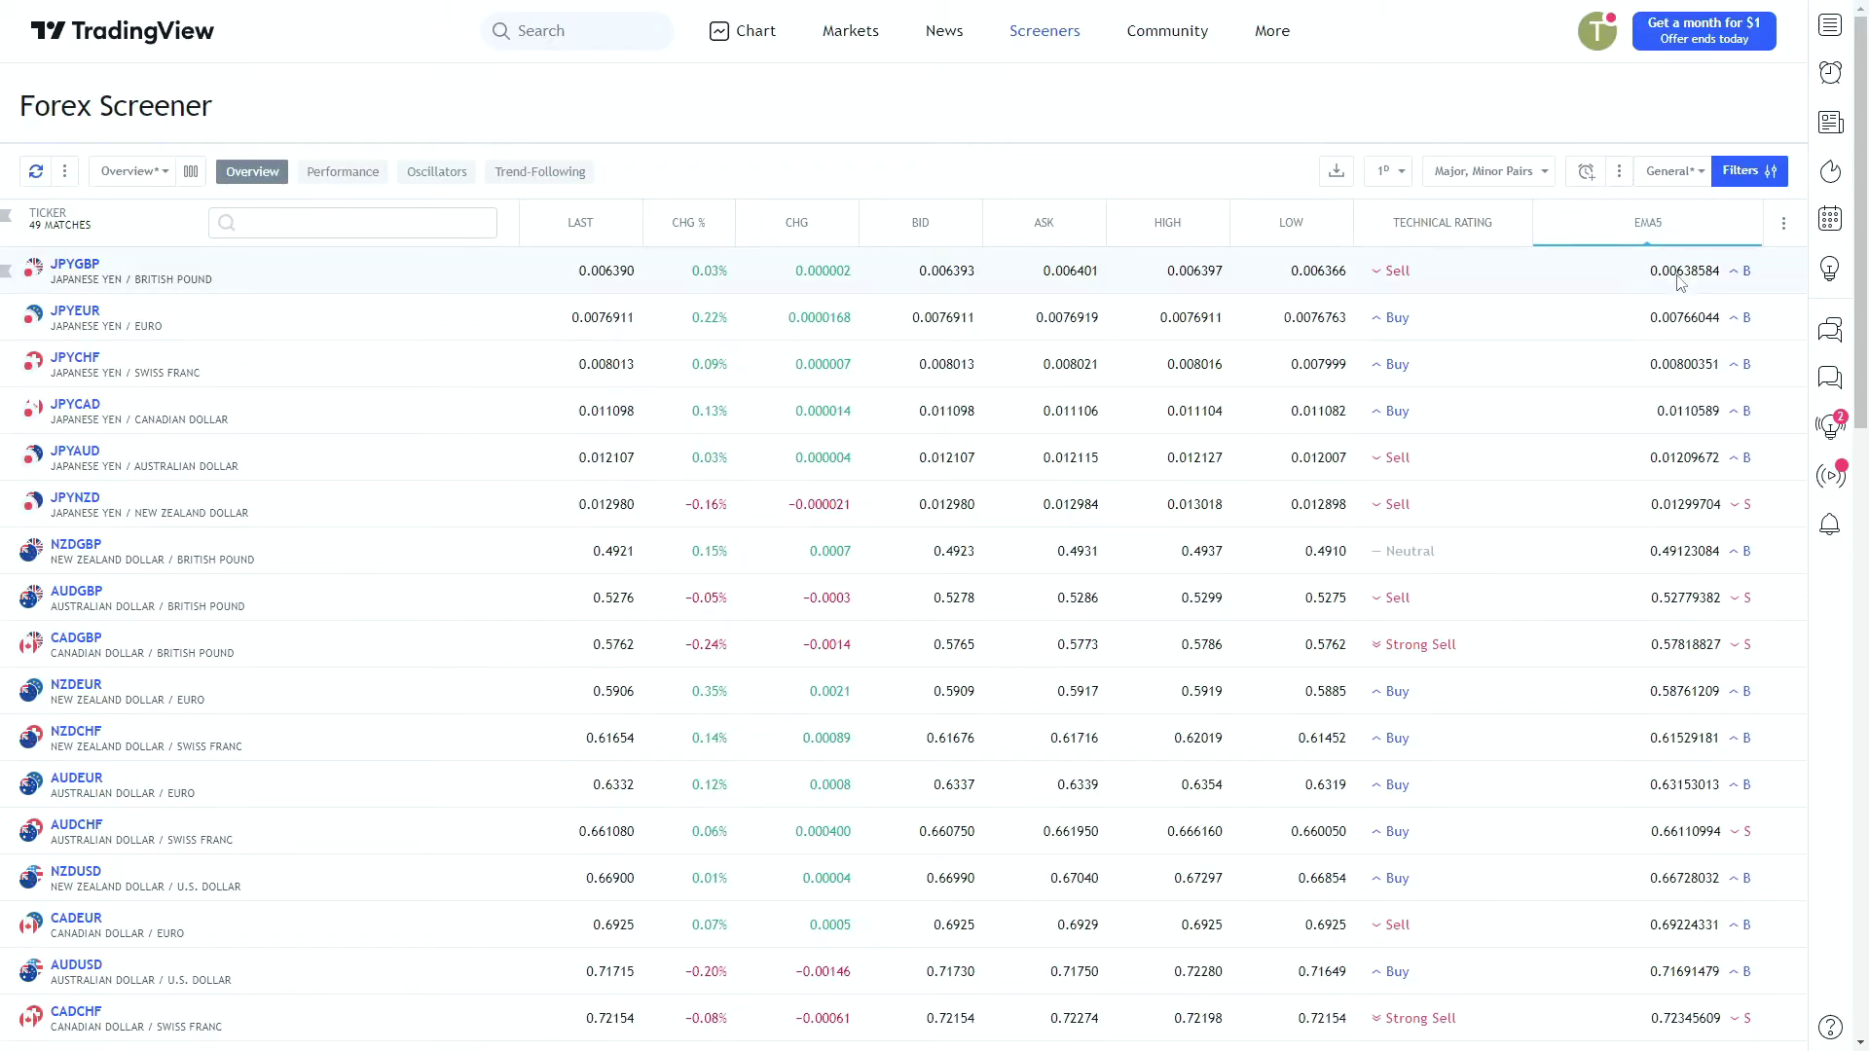
scroll(1689, 555, "down", 2)
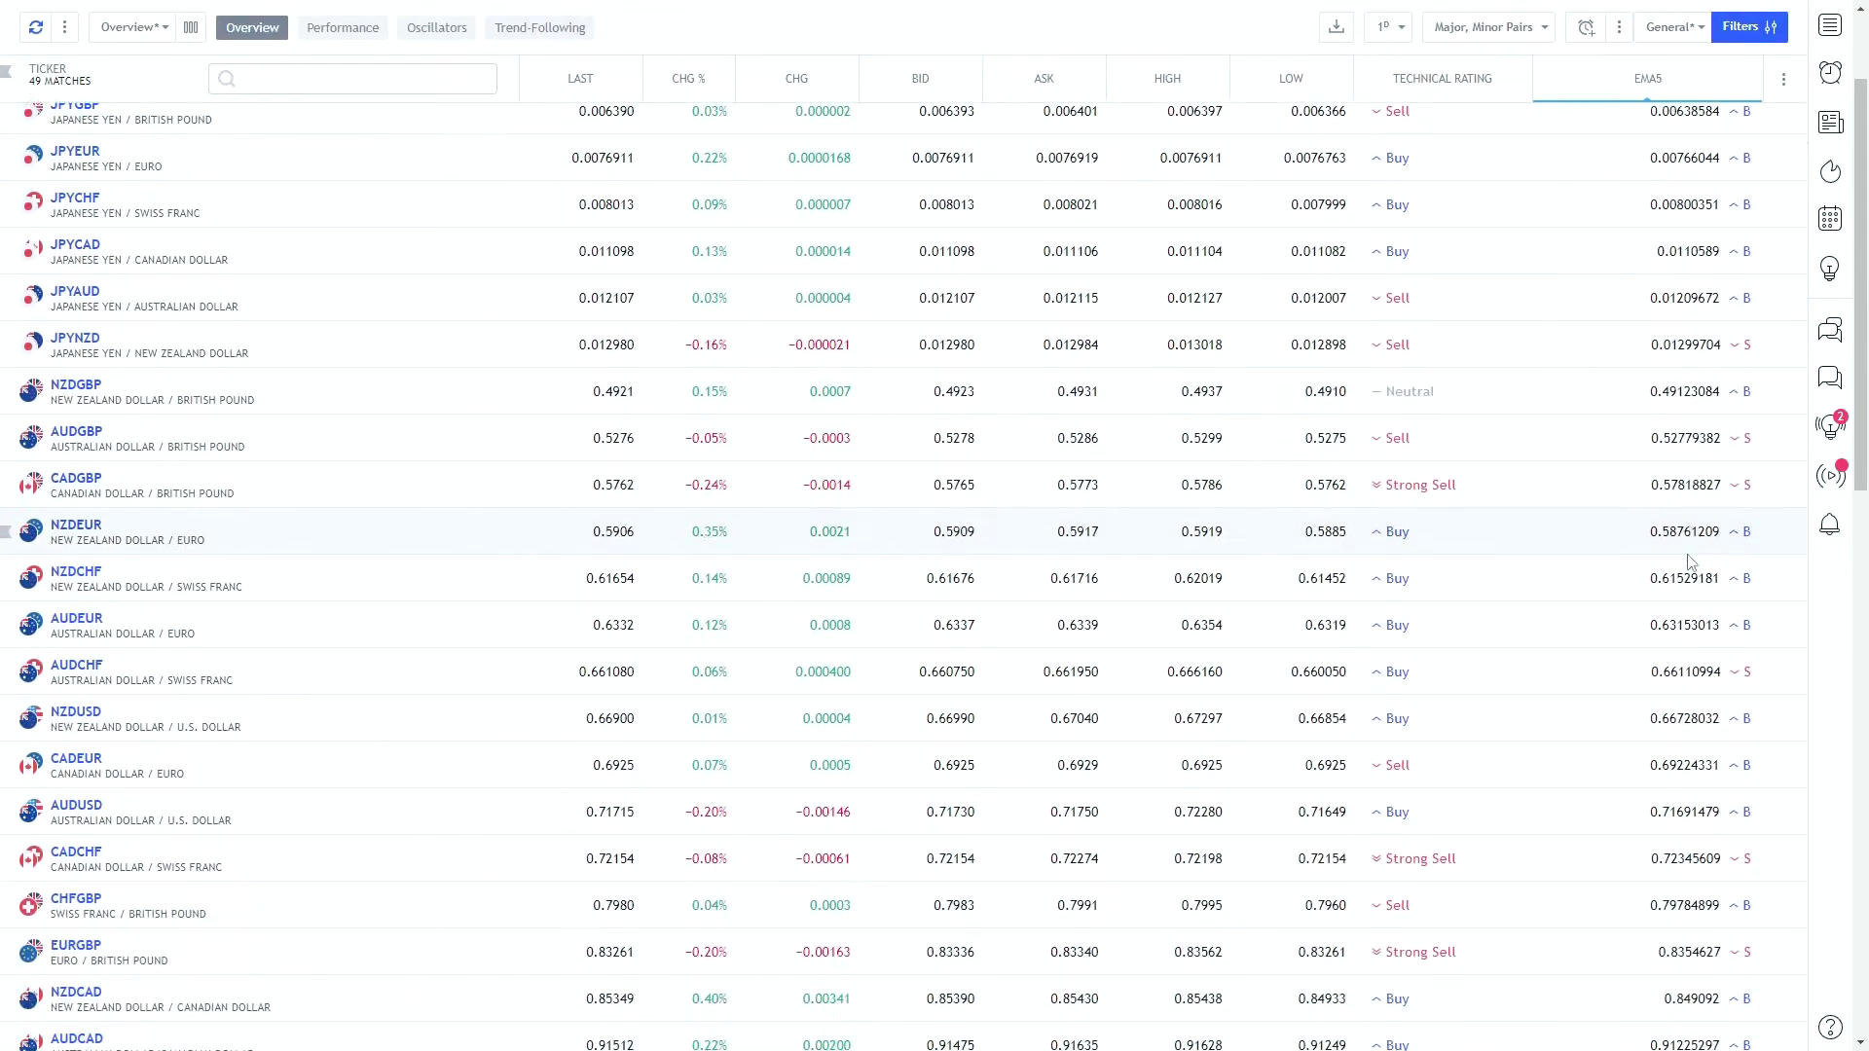
scroll(1689, 555, "up", 2)
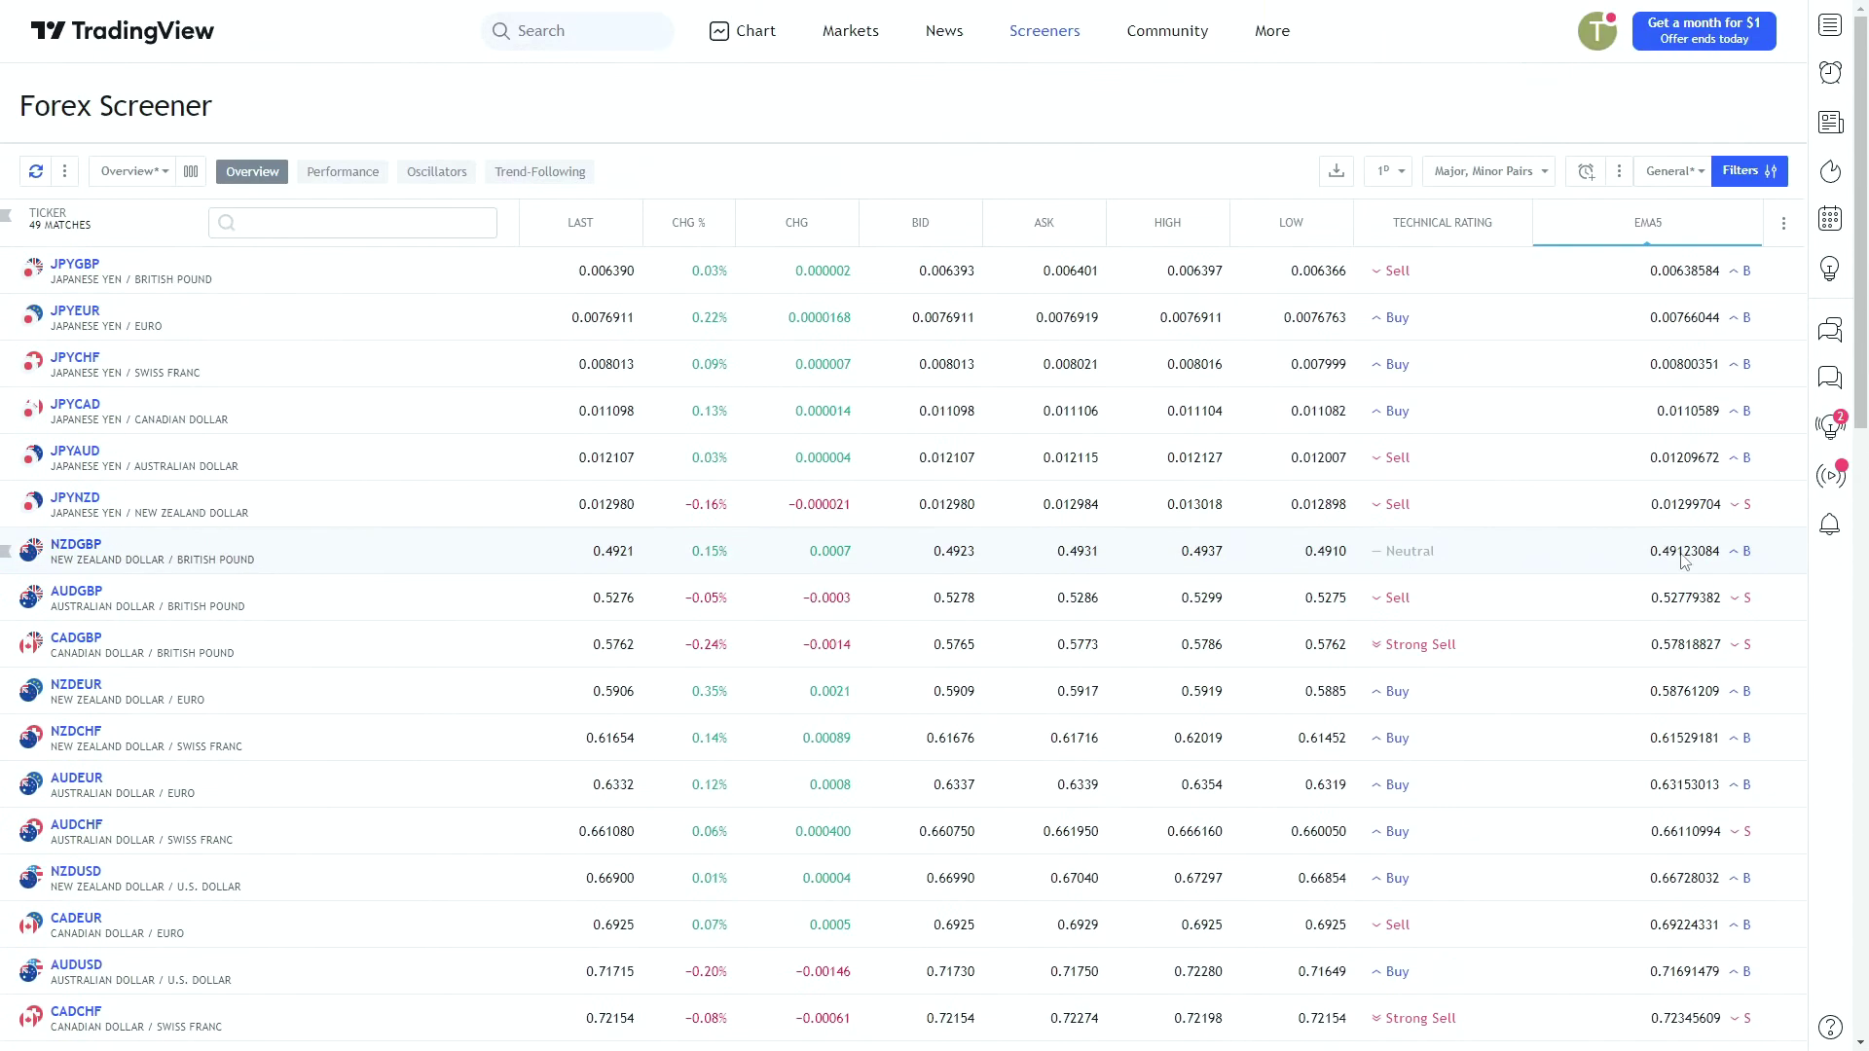
left_click(1687, 237)
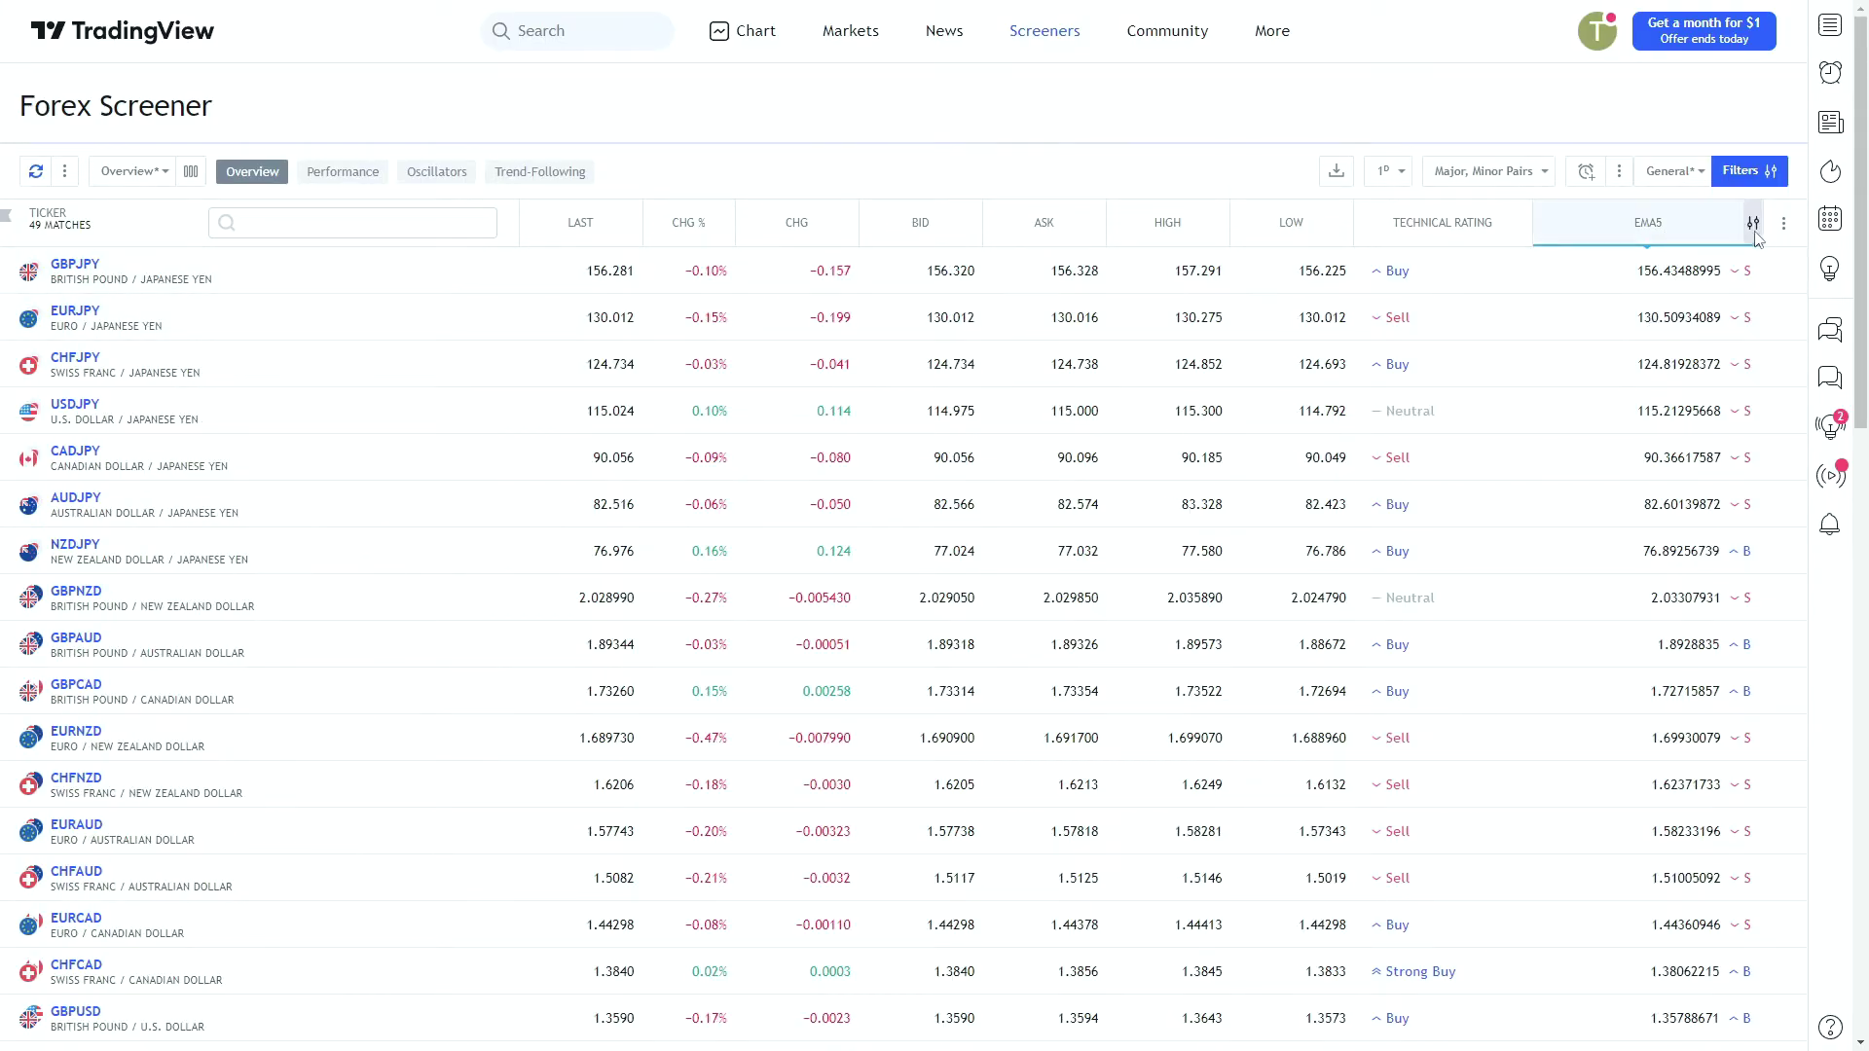
left_click(1755, 230)
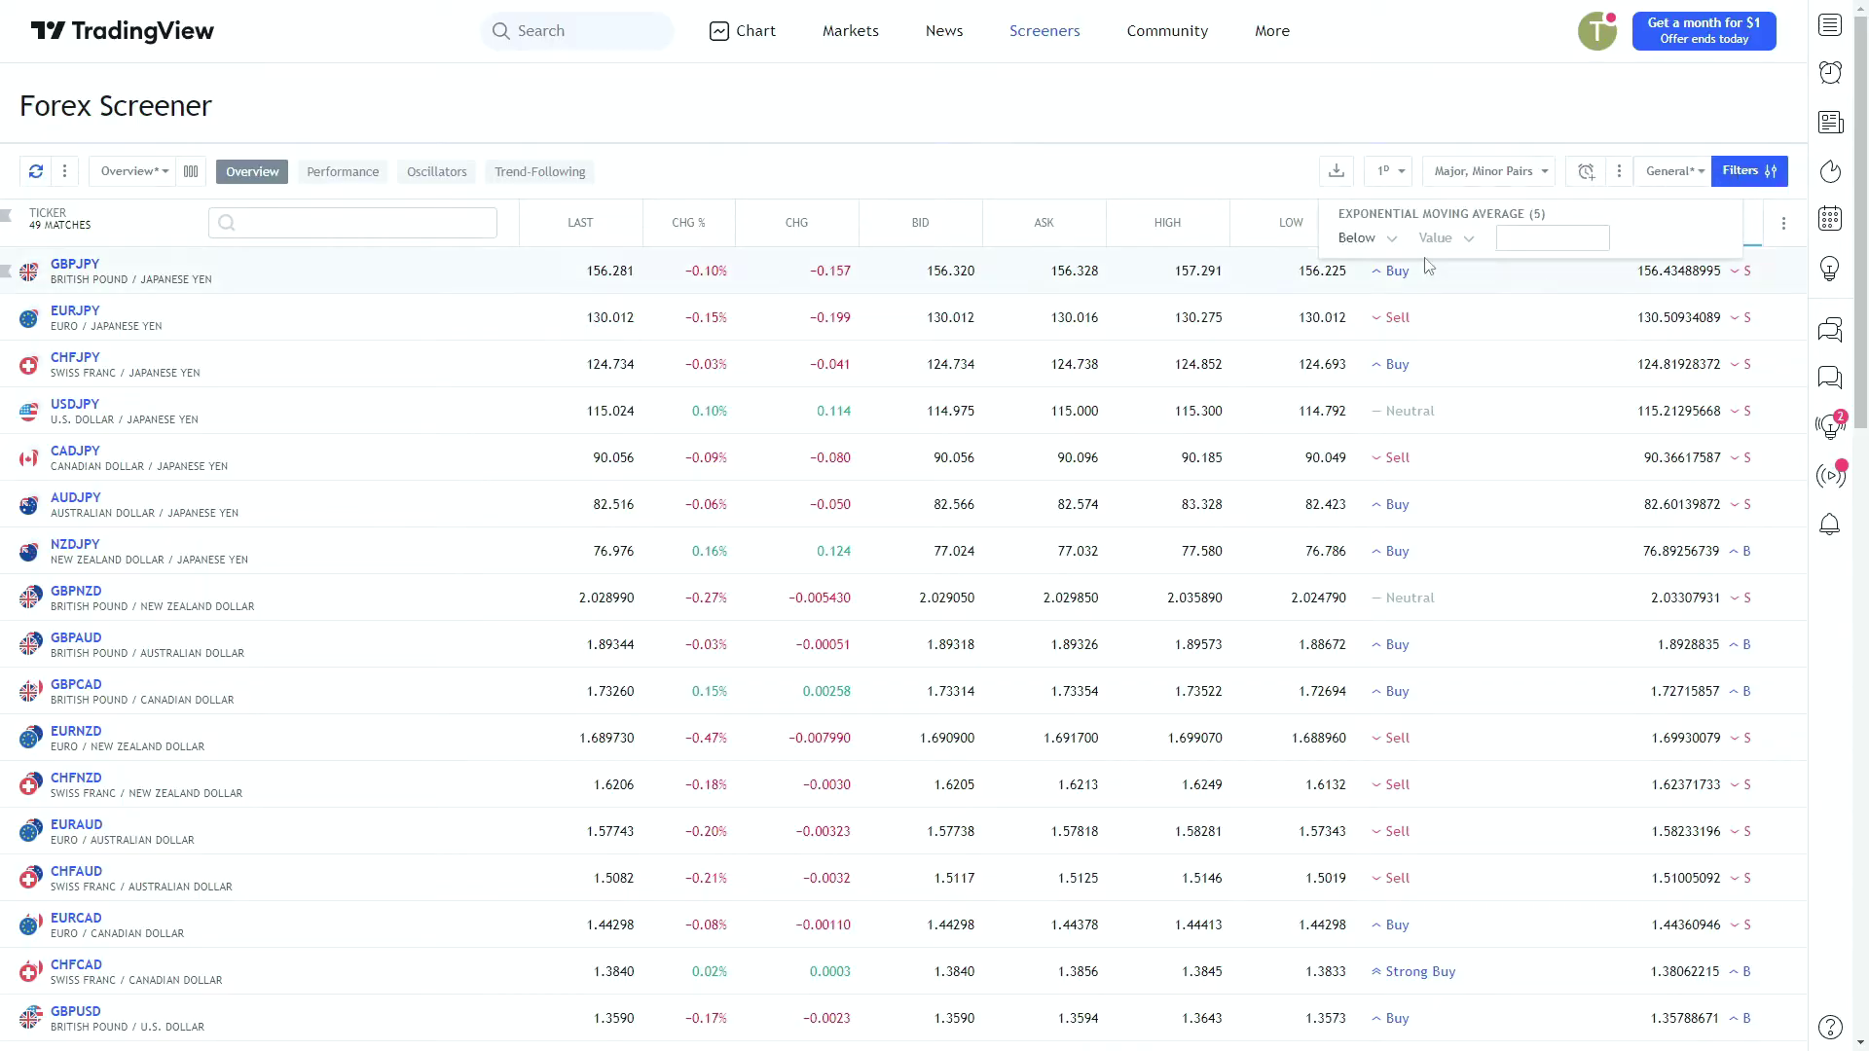
left_click(1402, 252)
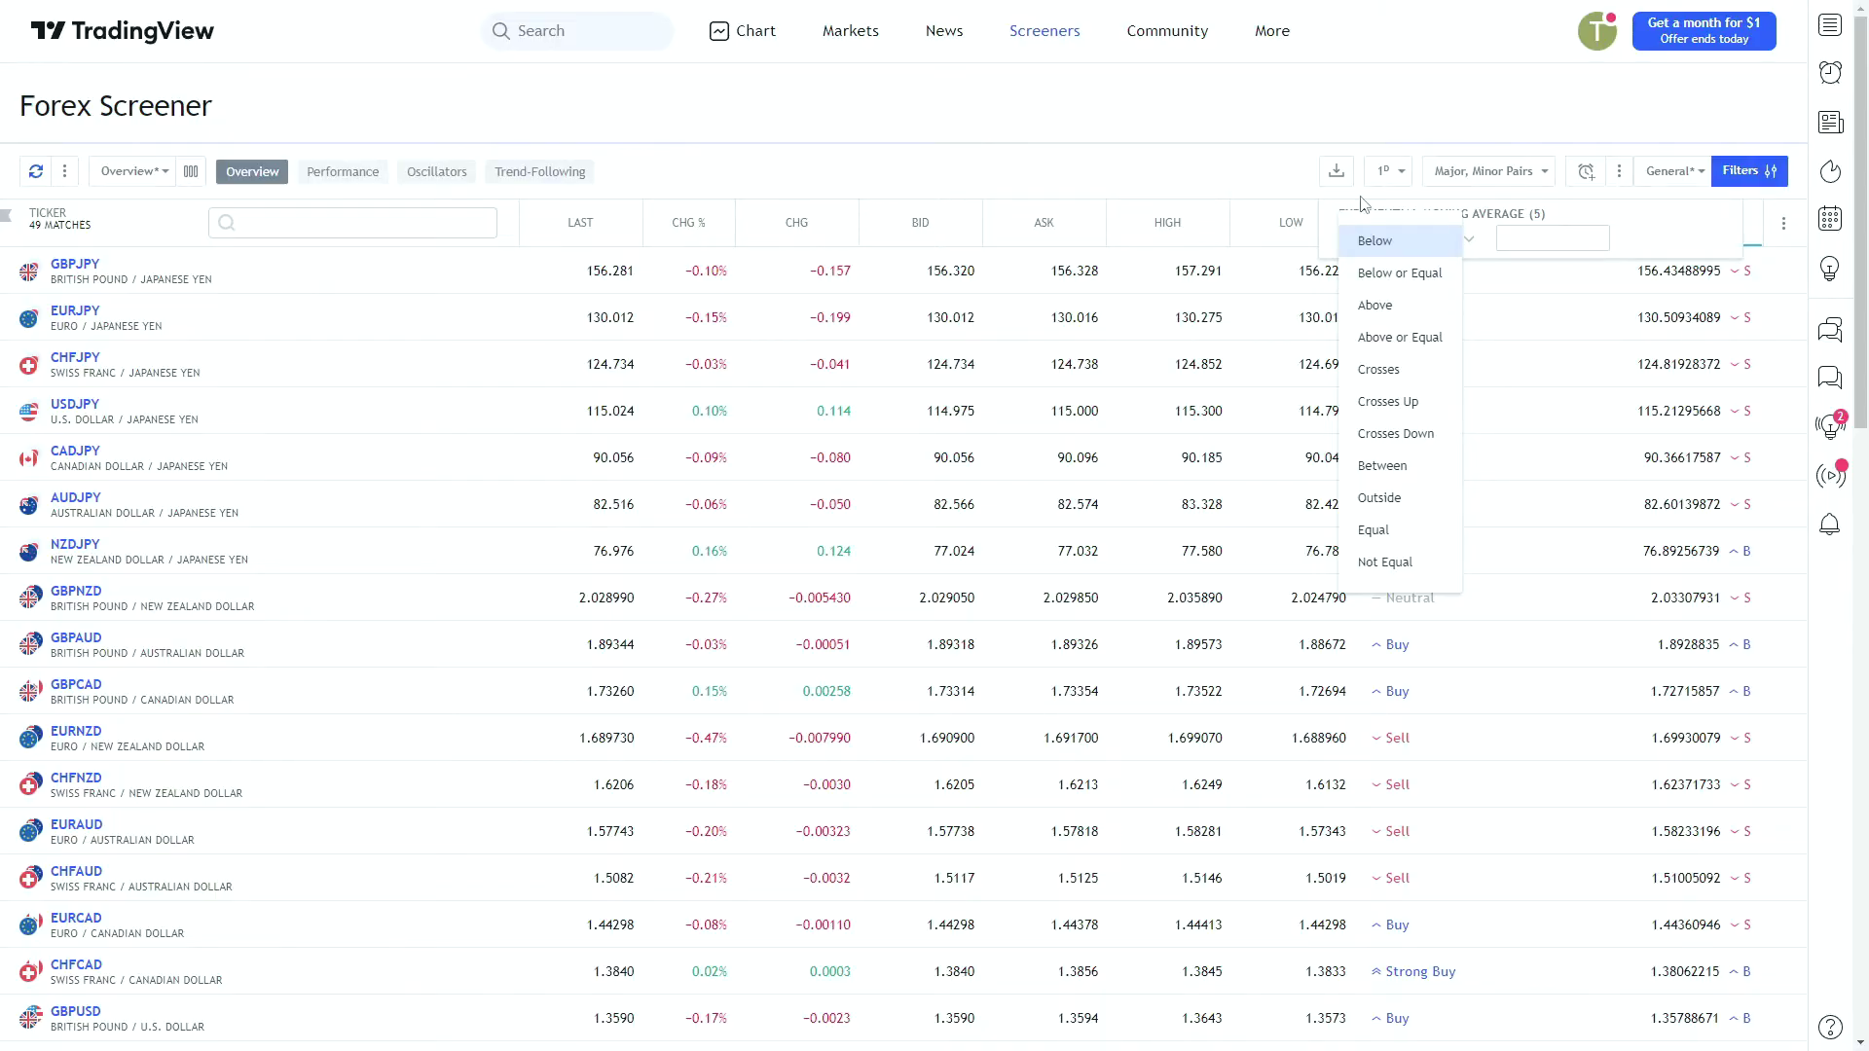
left_click(1253, 165)
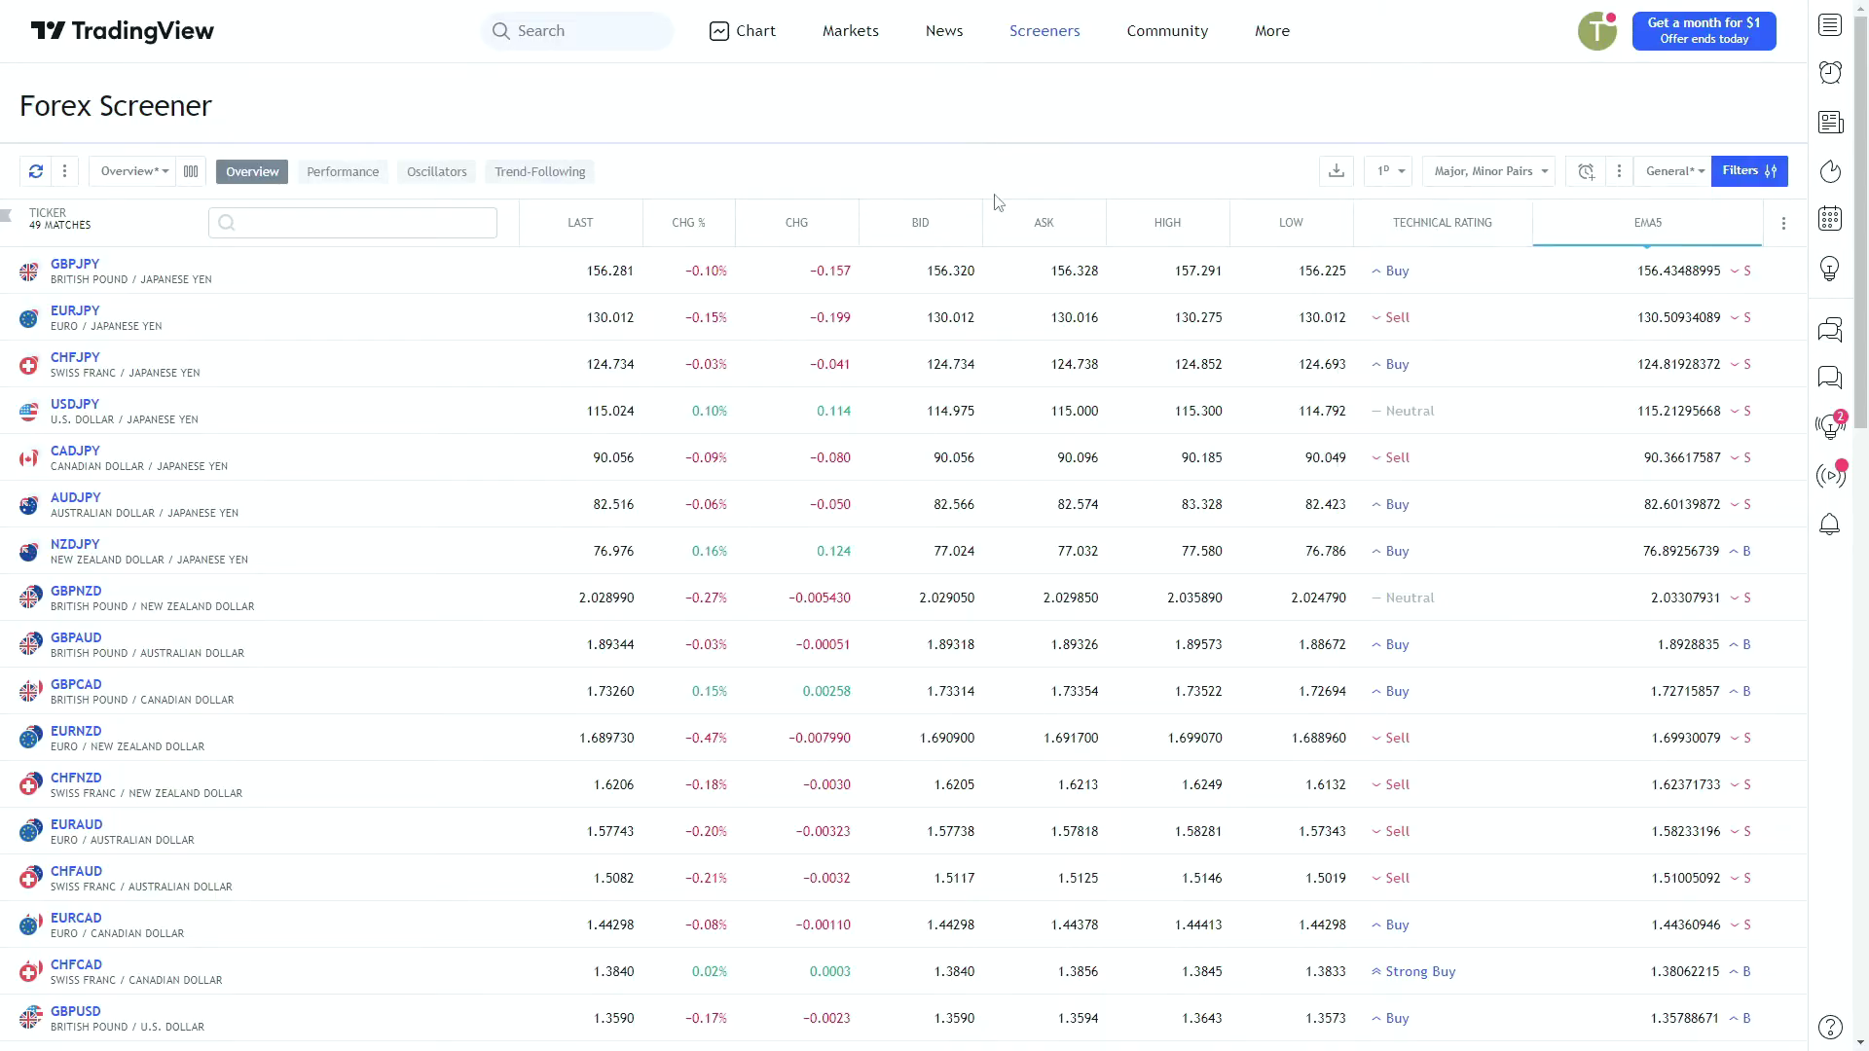
Step: Filter Technical Rating to Strong Buy, leaving CHFCAD, USDCAD and GBPEUR
left_click(1525, 223)
left_click(1340, 244)
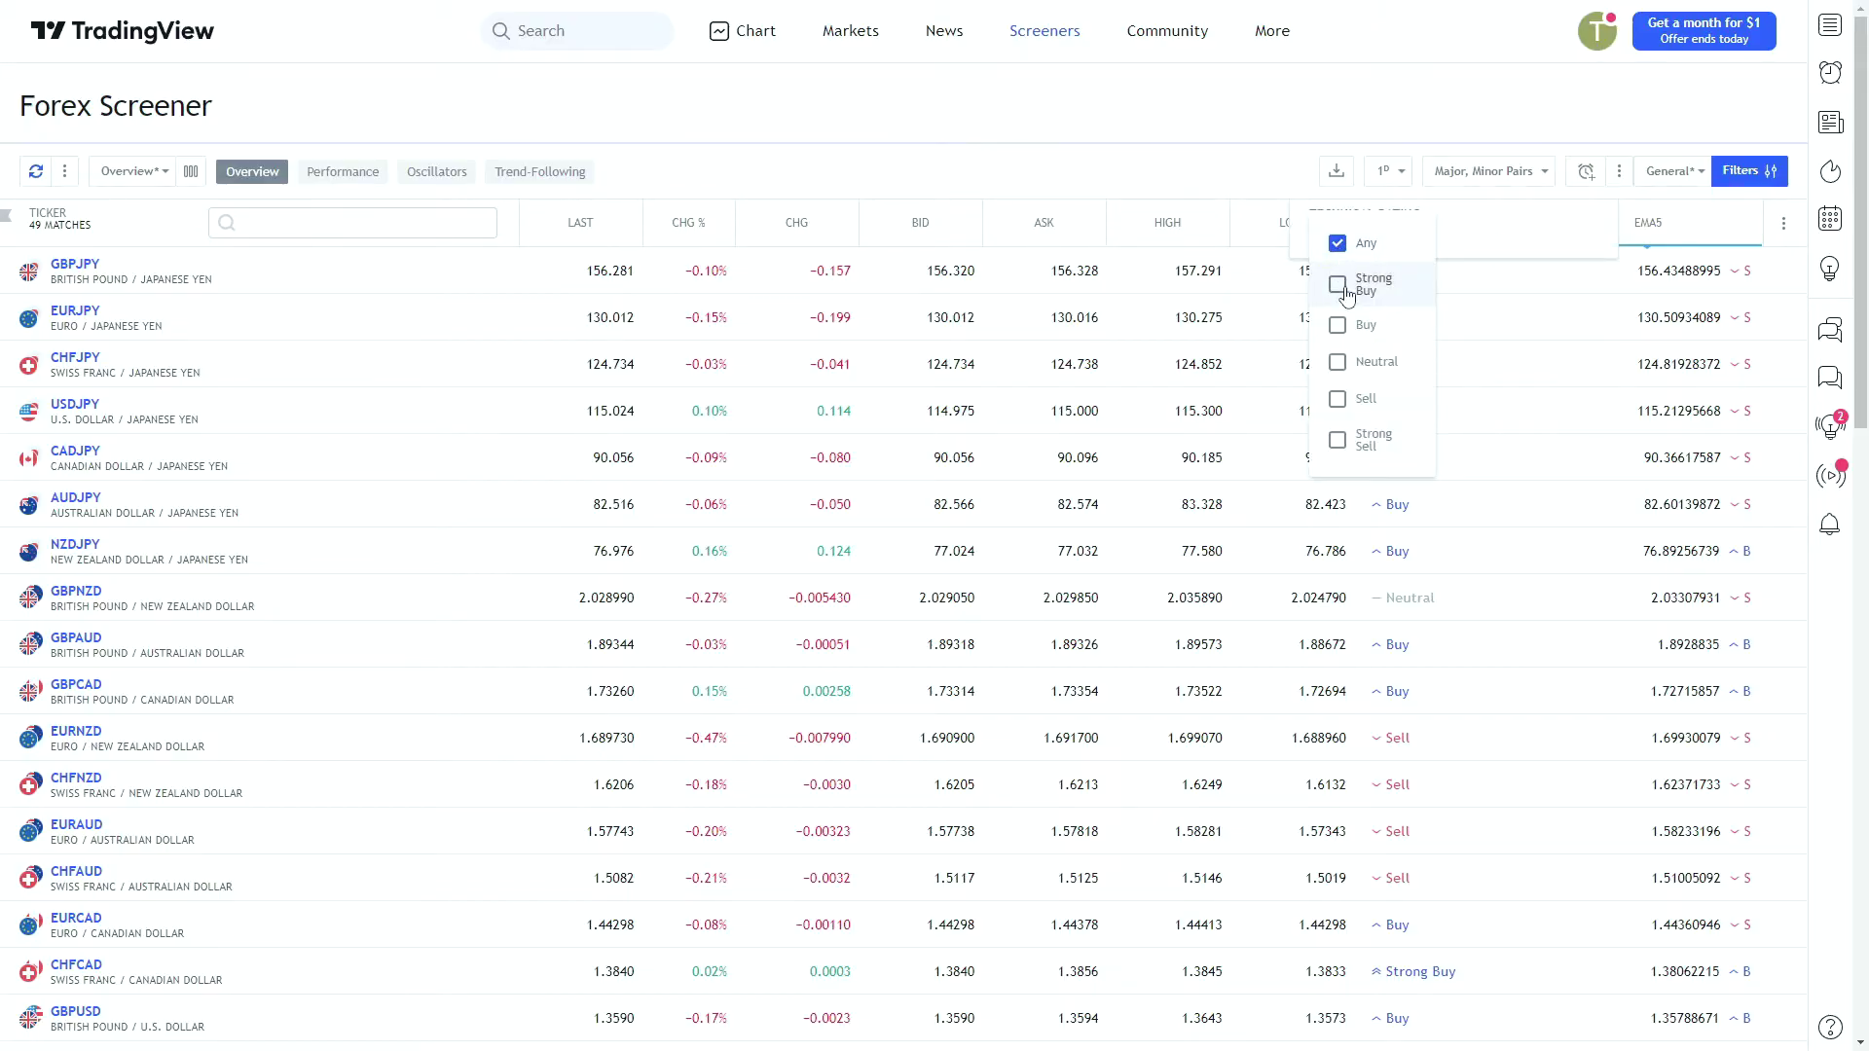
left_click(1348, 292)
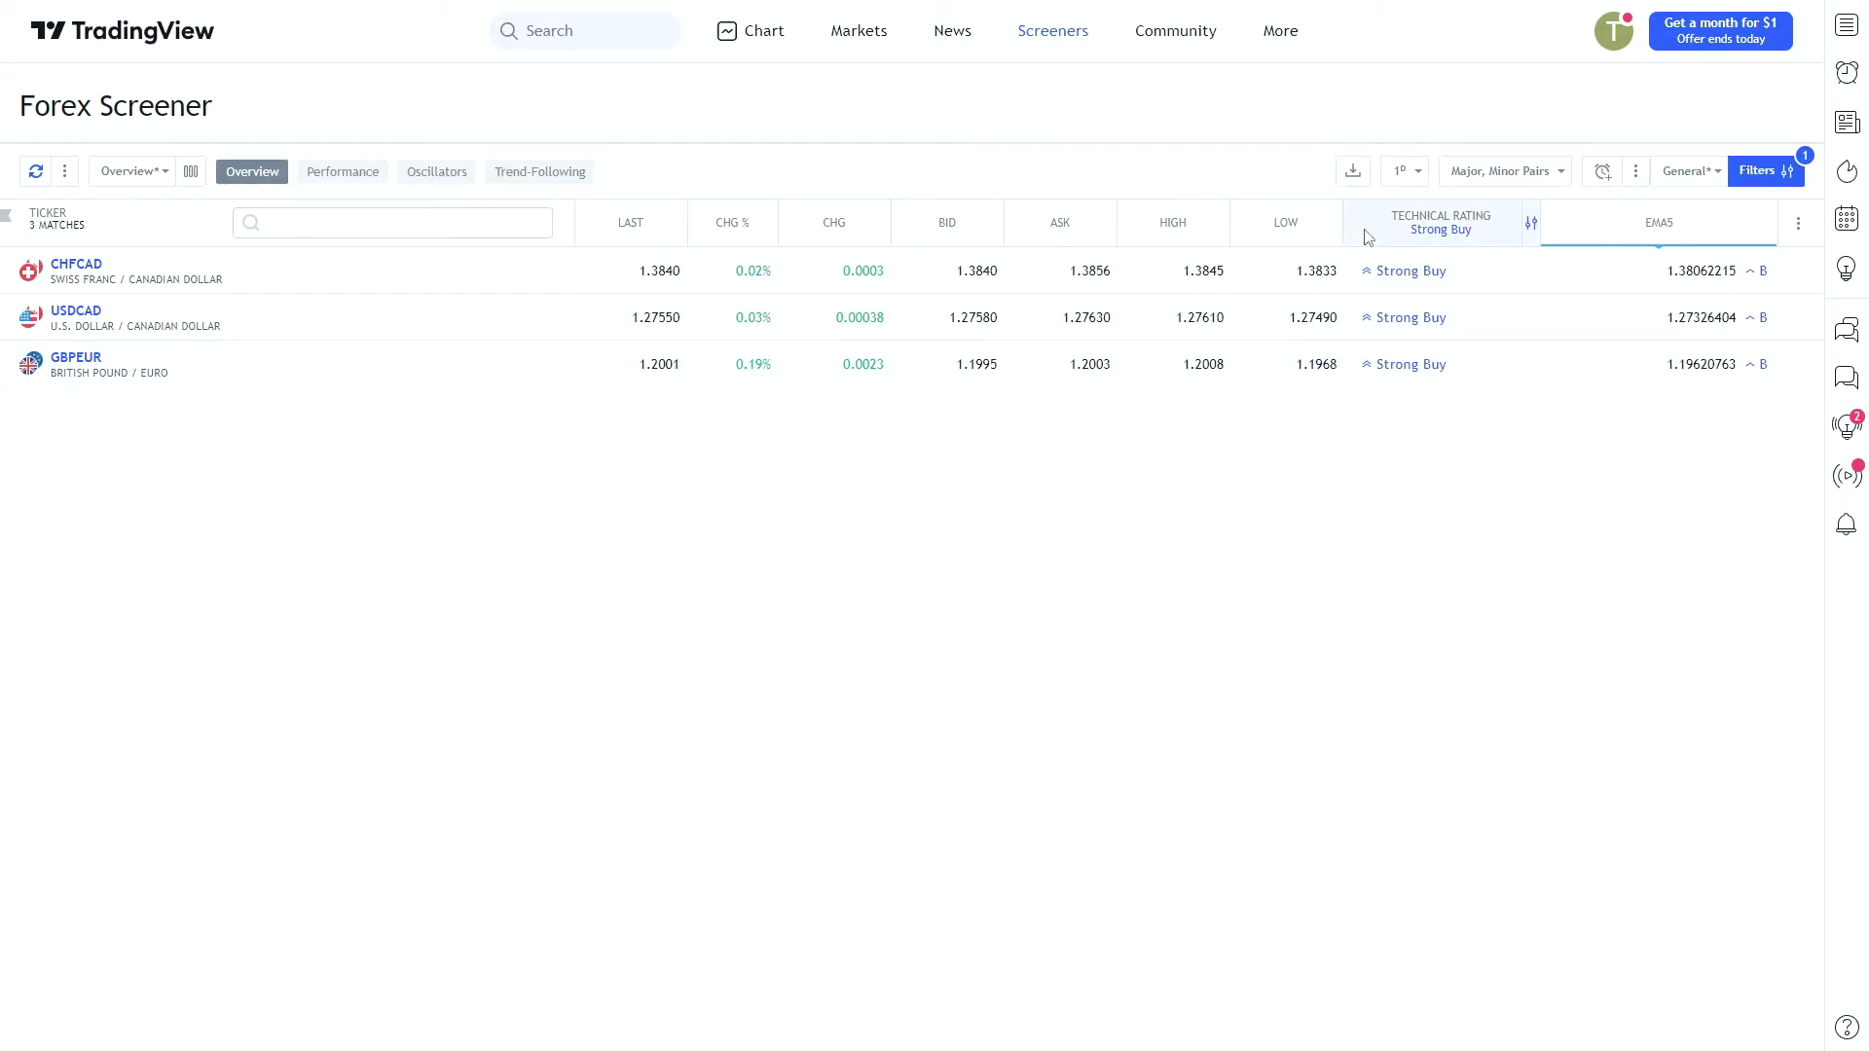
Step: Reset the Technical Rating filter and glance at the full Filters panel
left_click(1531, 226)
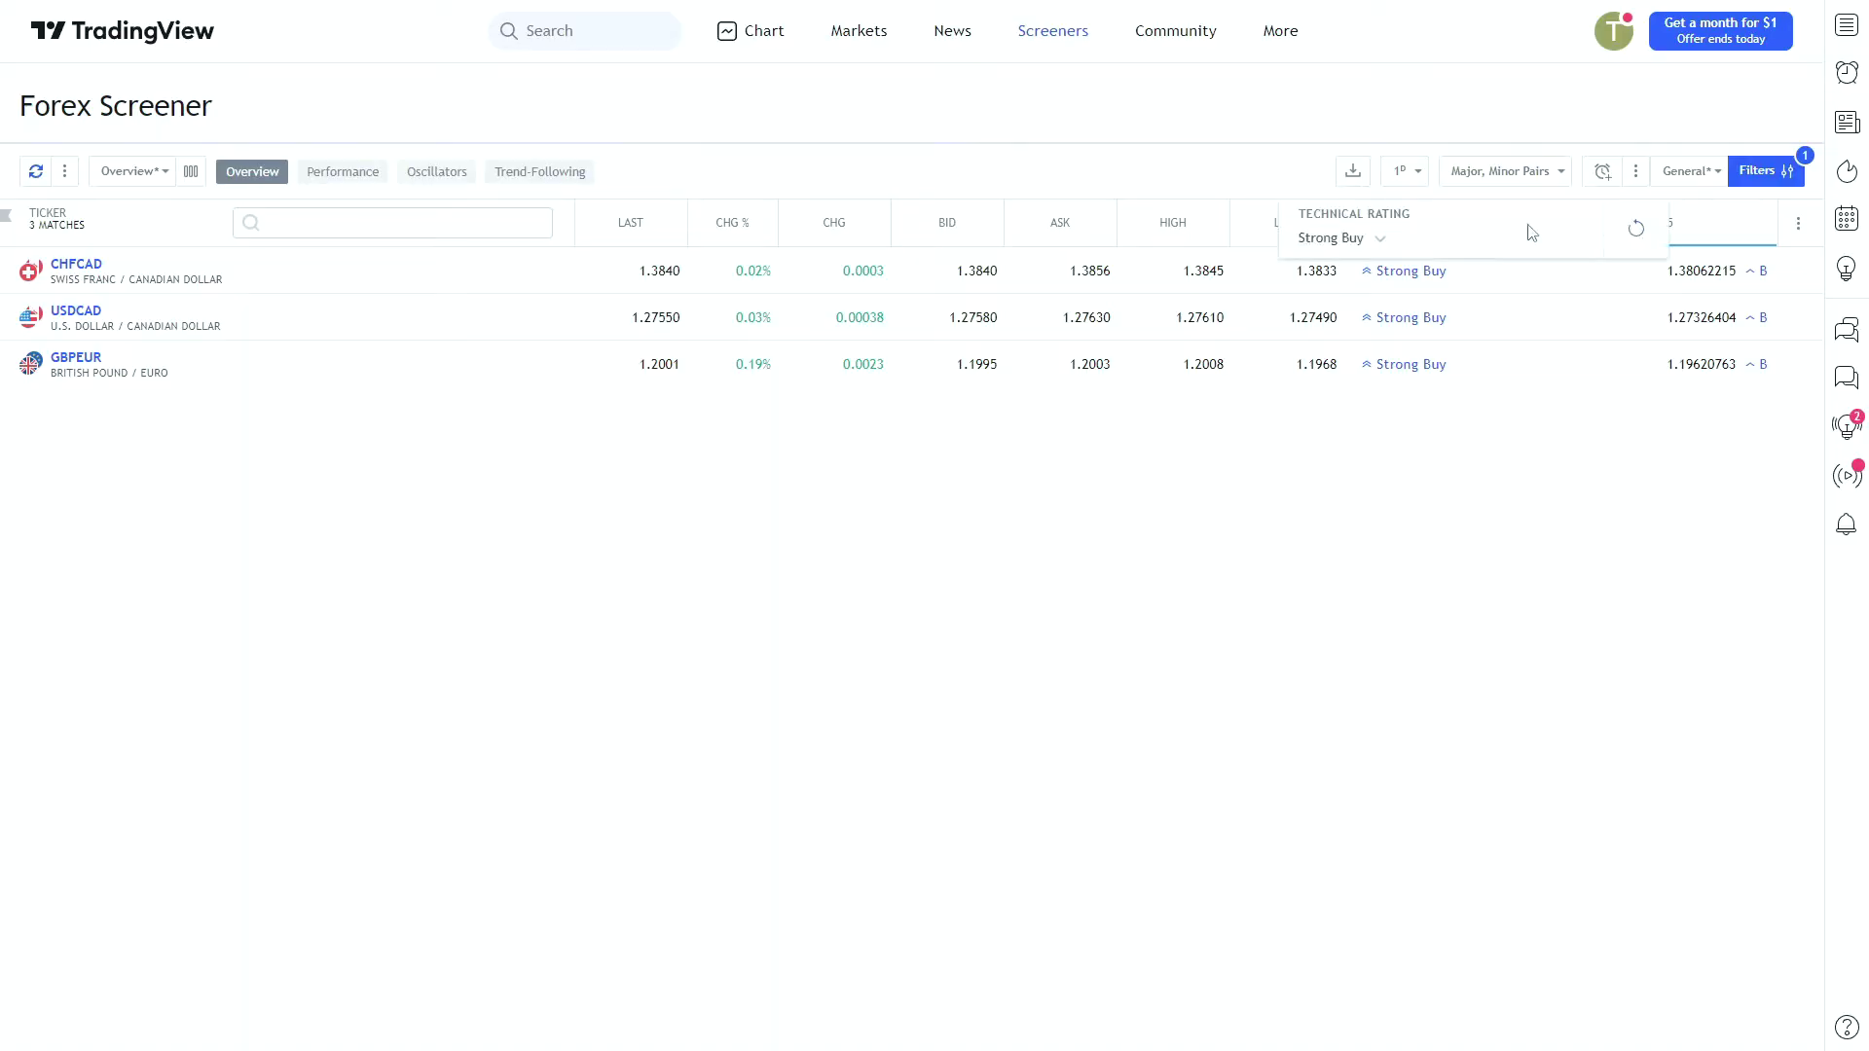
left_click(1633, 232)
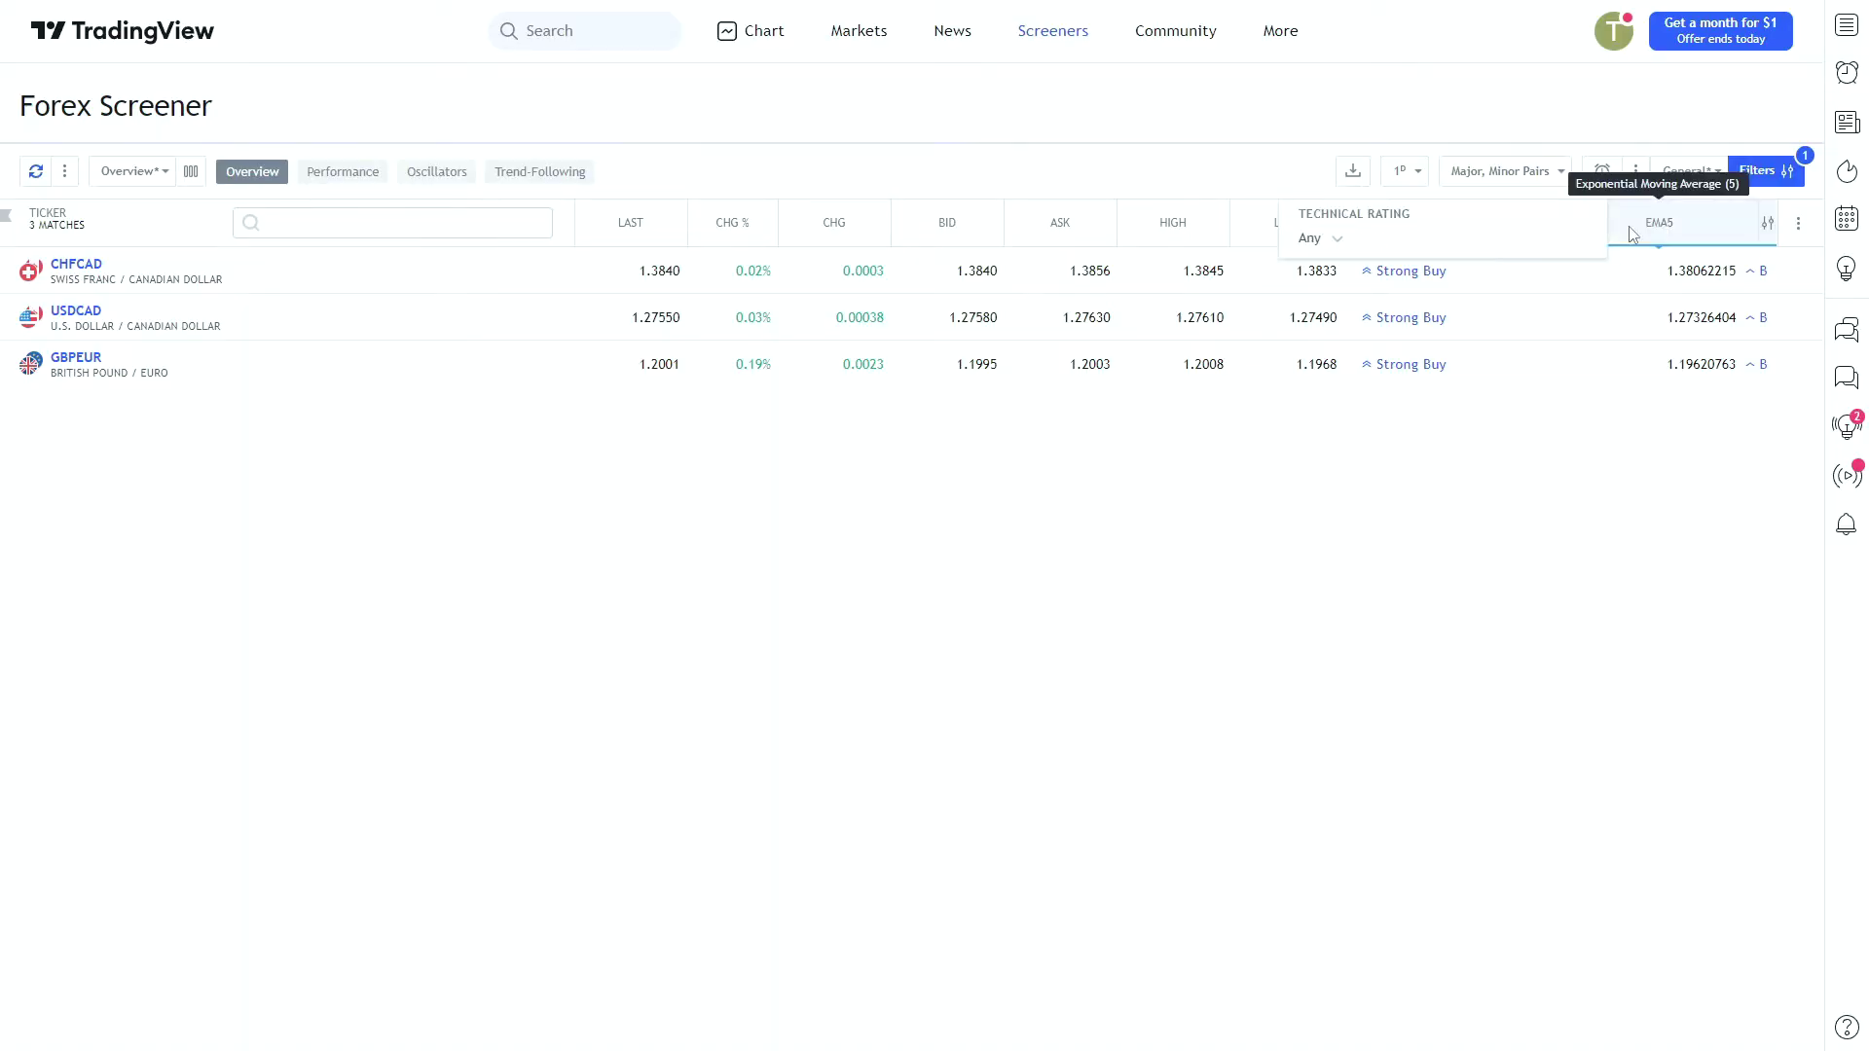
left_click(1750, 178)
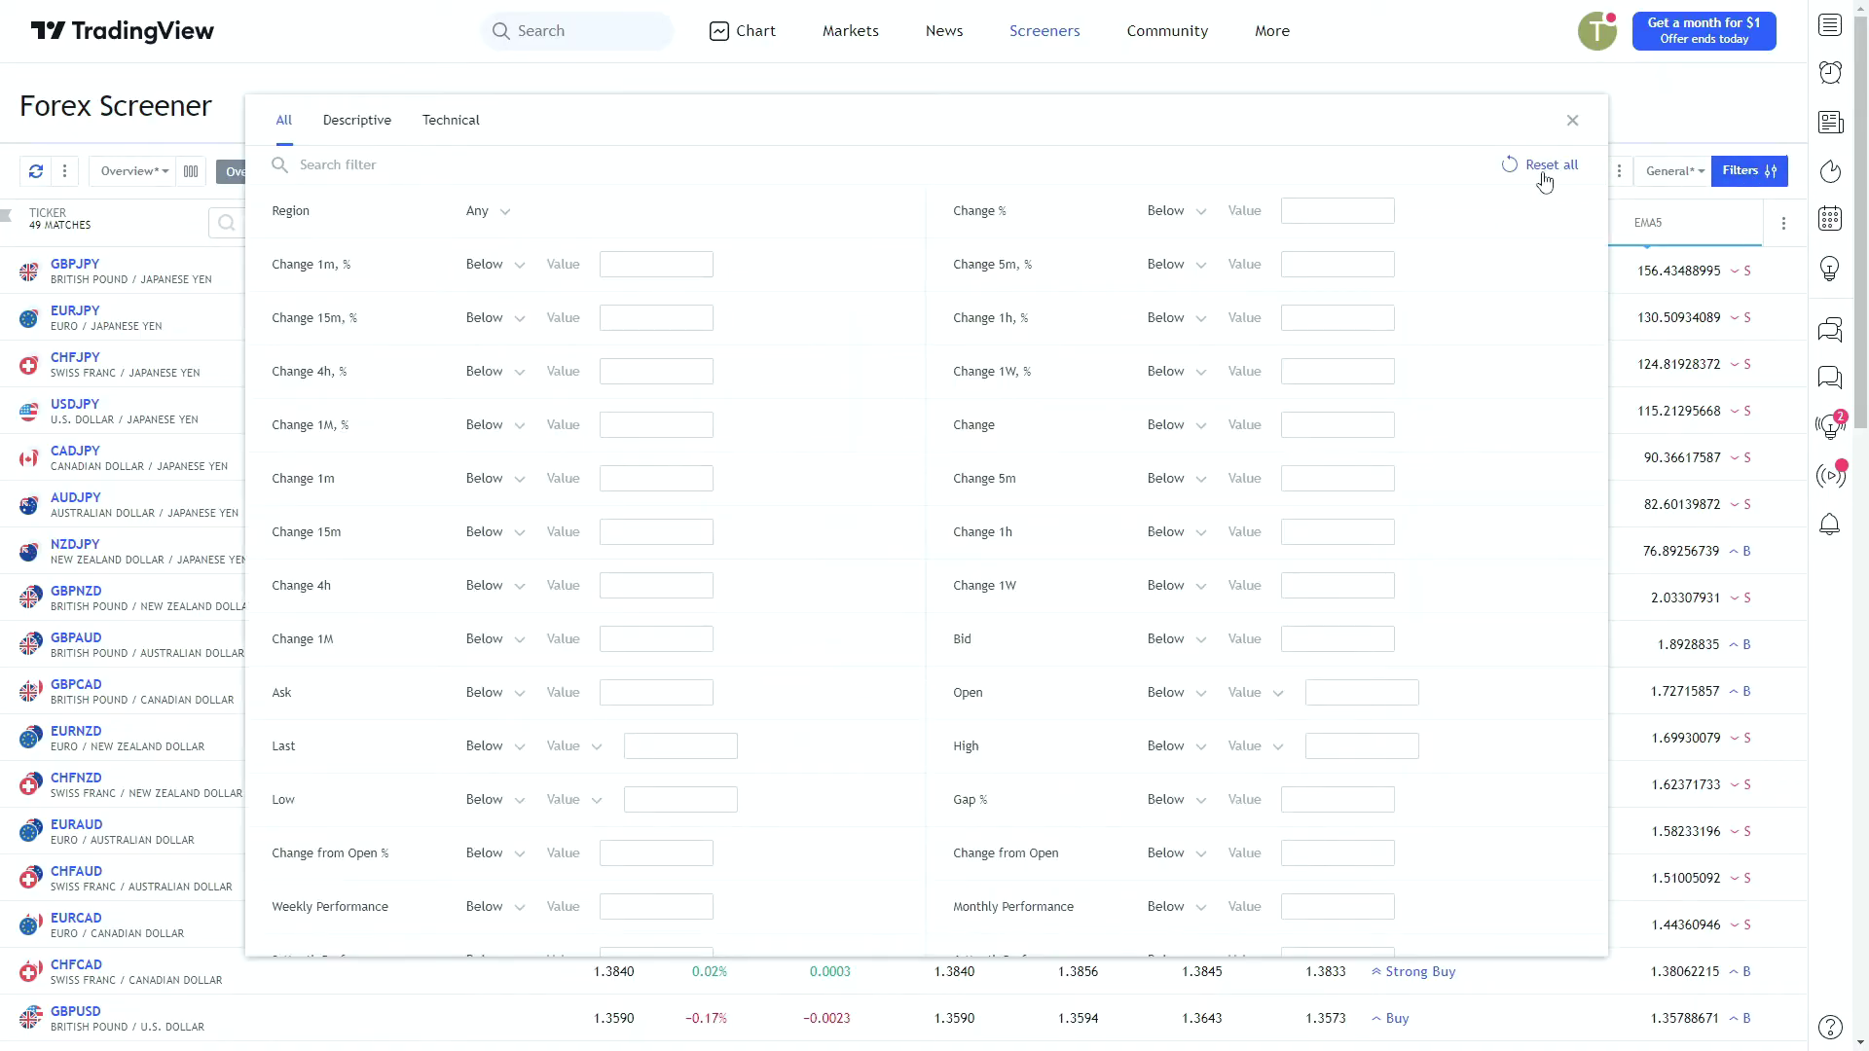
left_click(1573, 122)
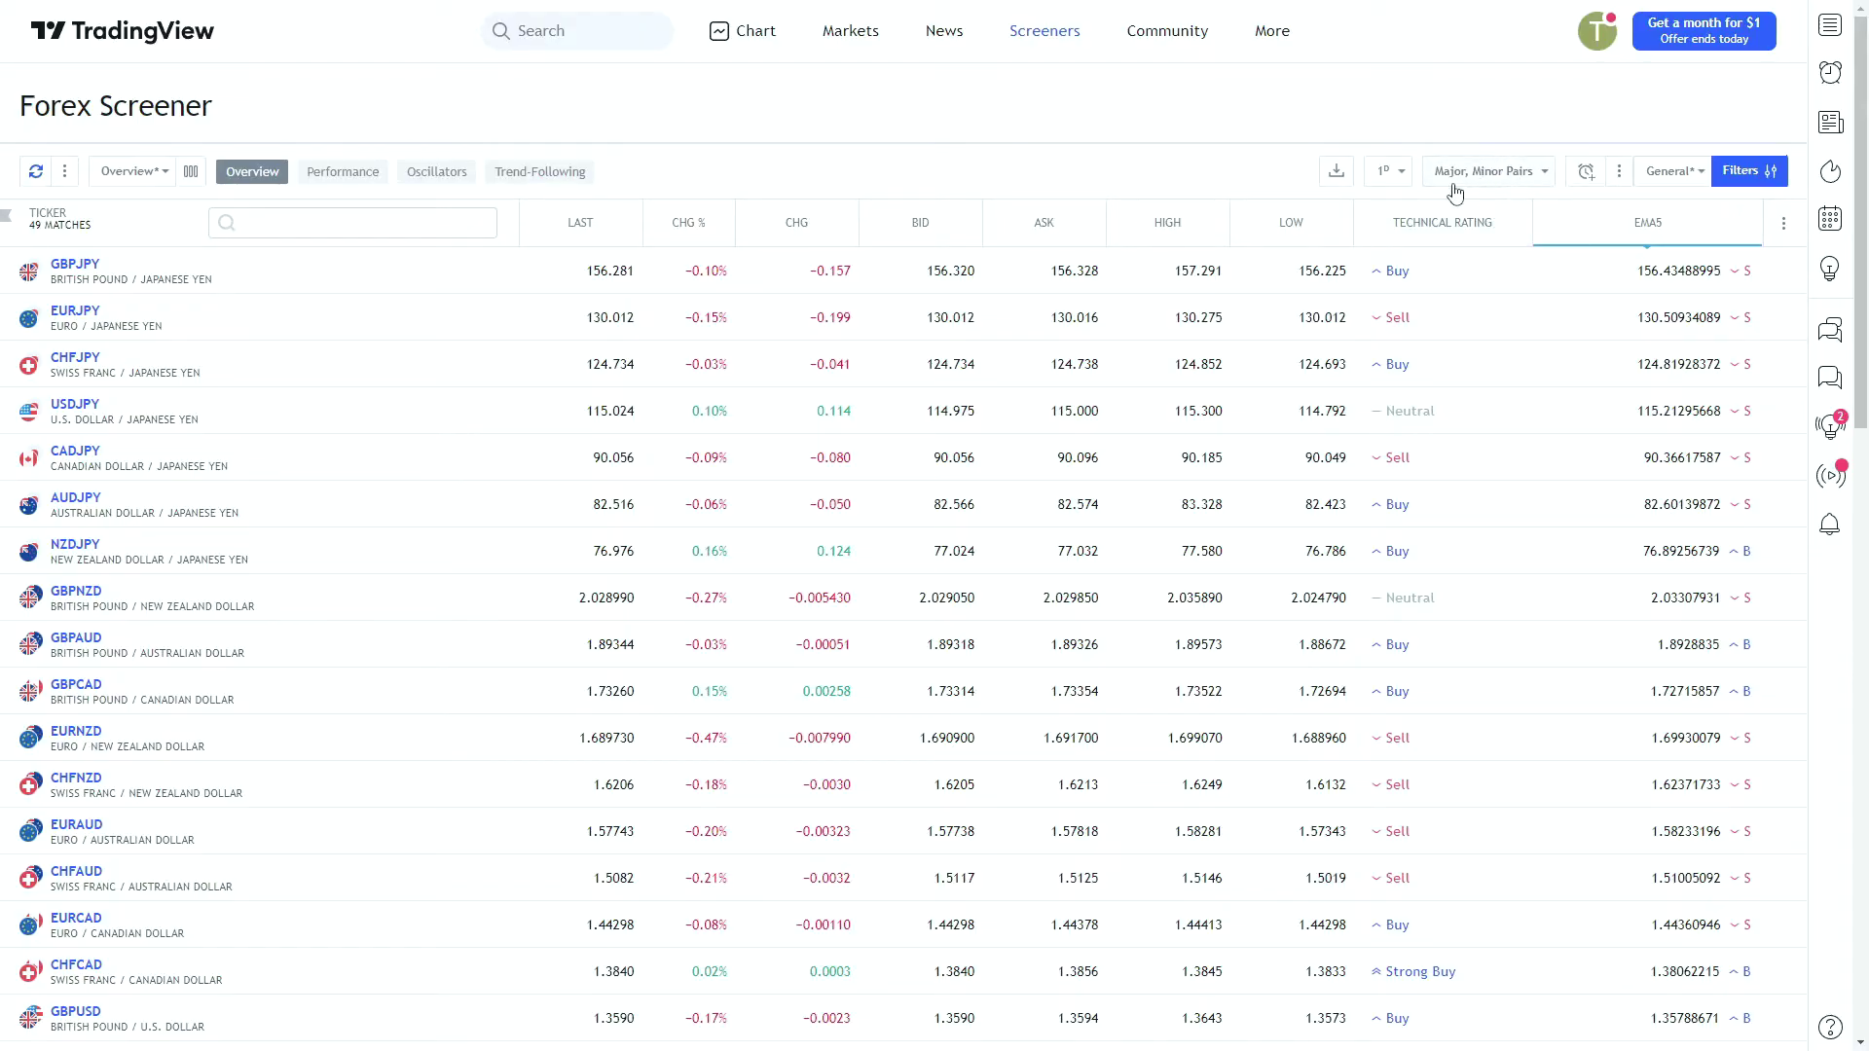
Step: Compare the Minor, Exotic and All pair groups, then keep only Major pairs
left_click(1532, 184)
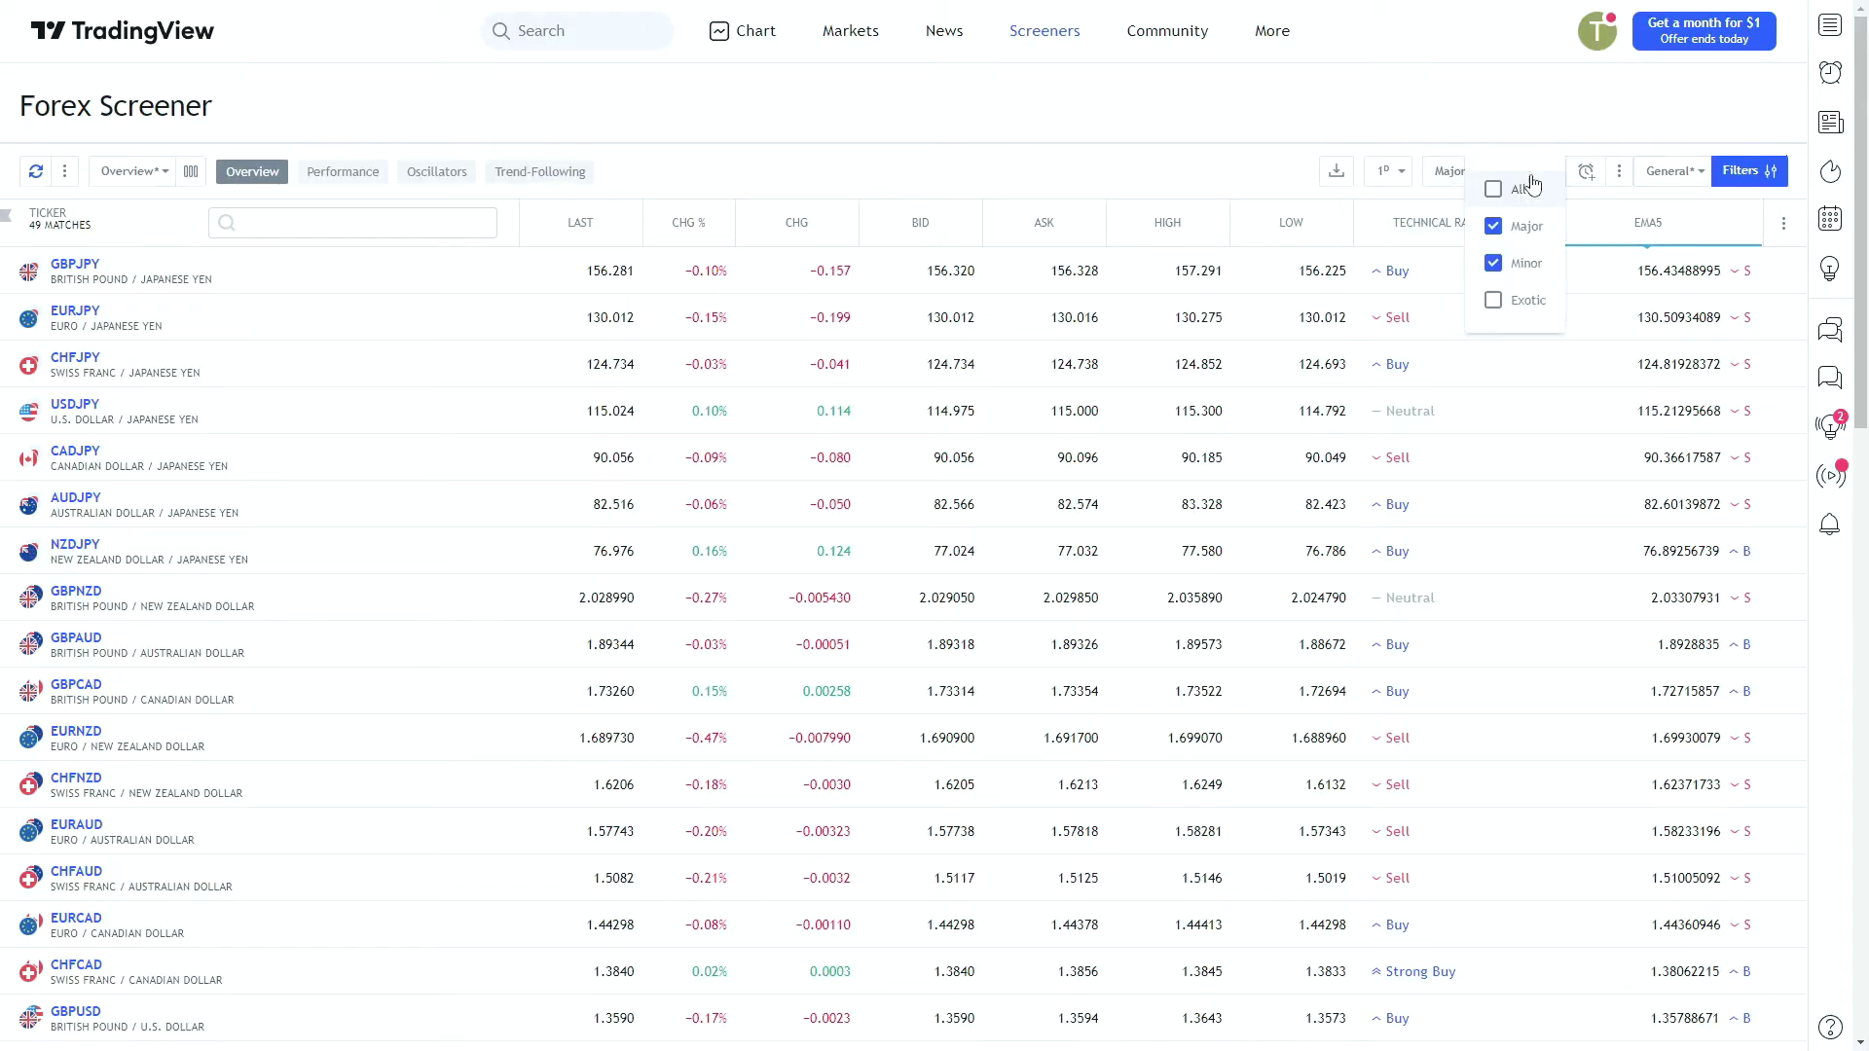
left_click(1494, 264)
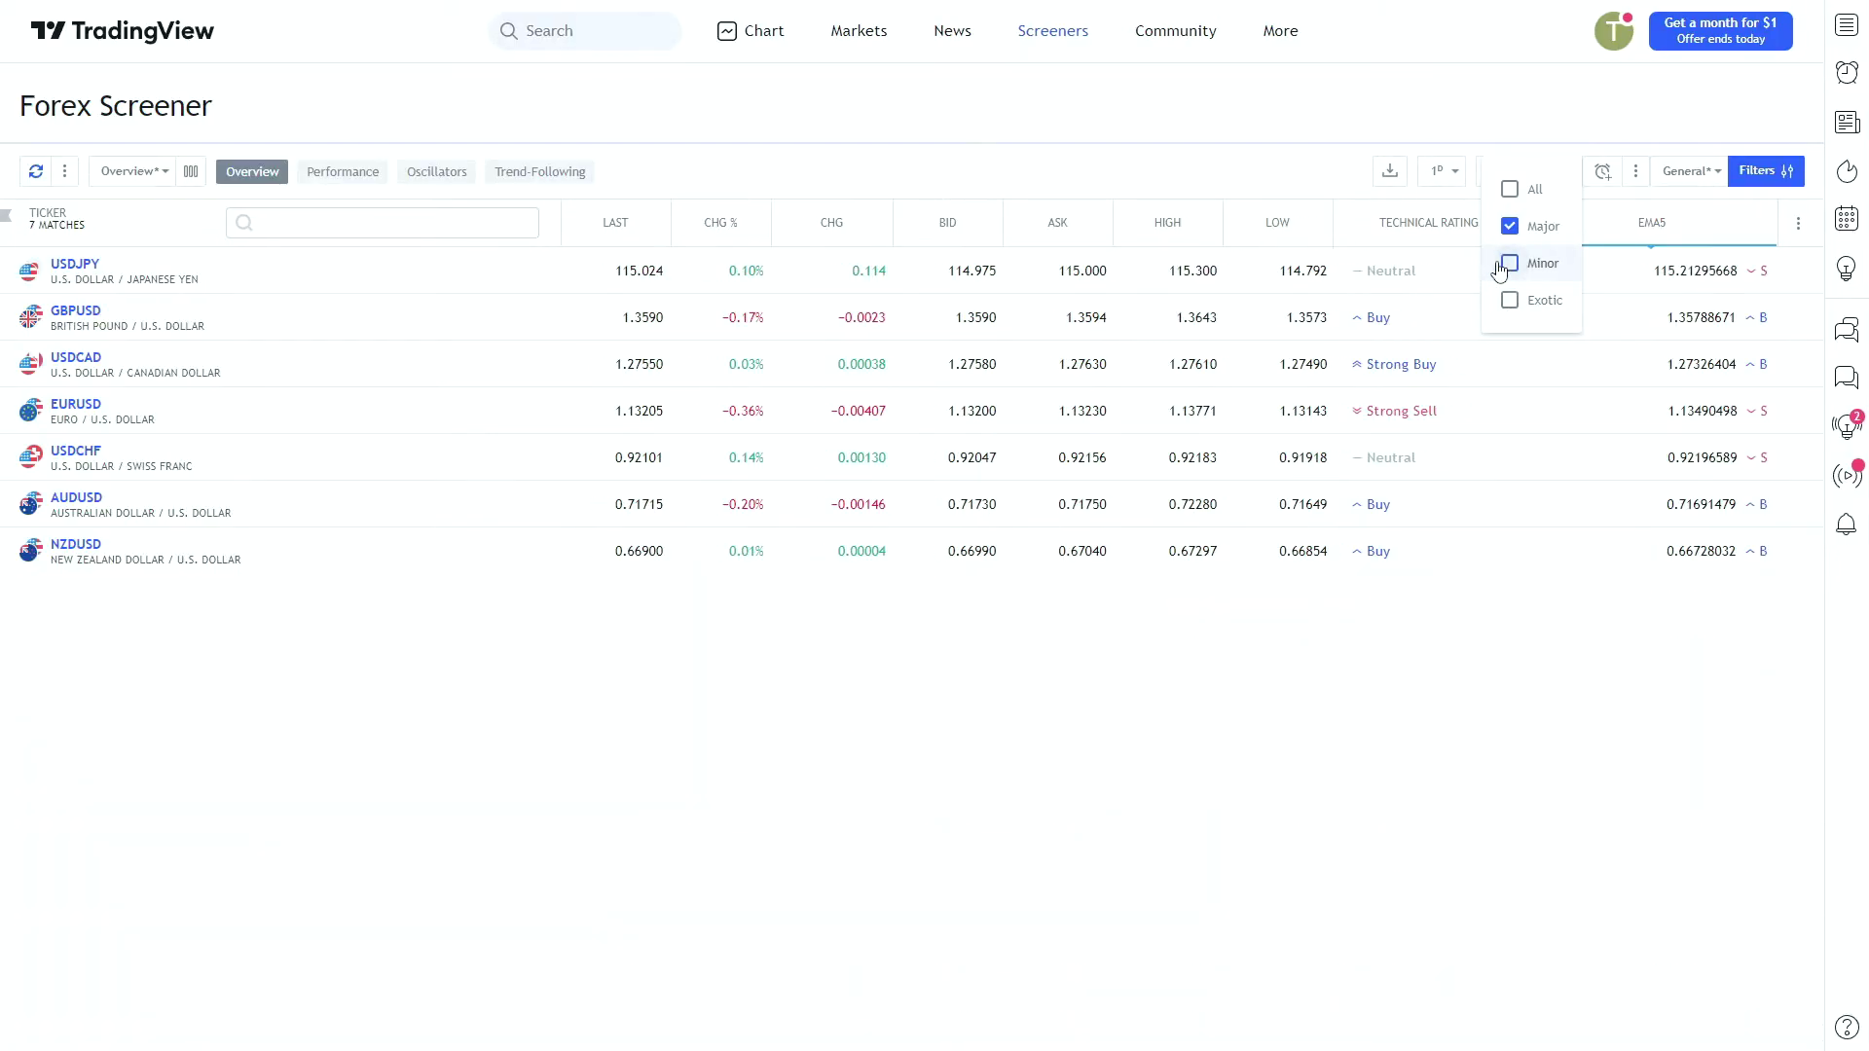
left_click(1511, 264)
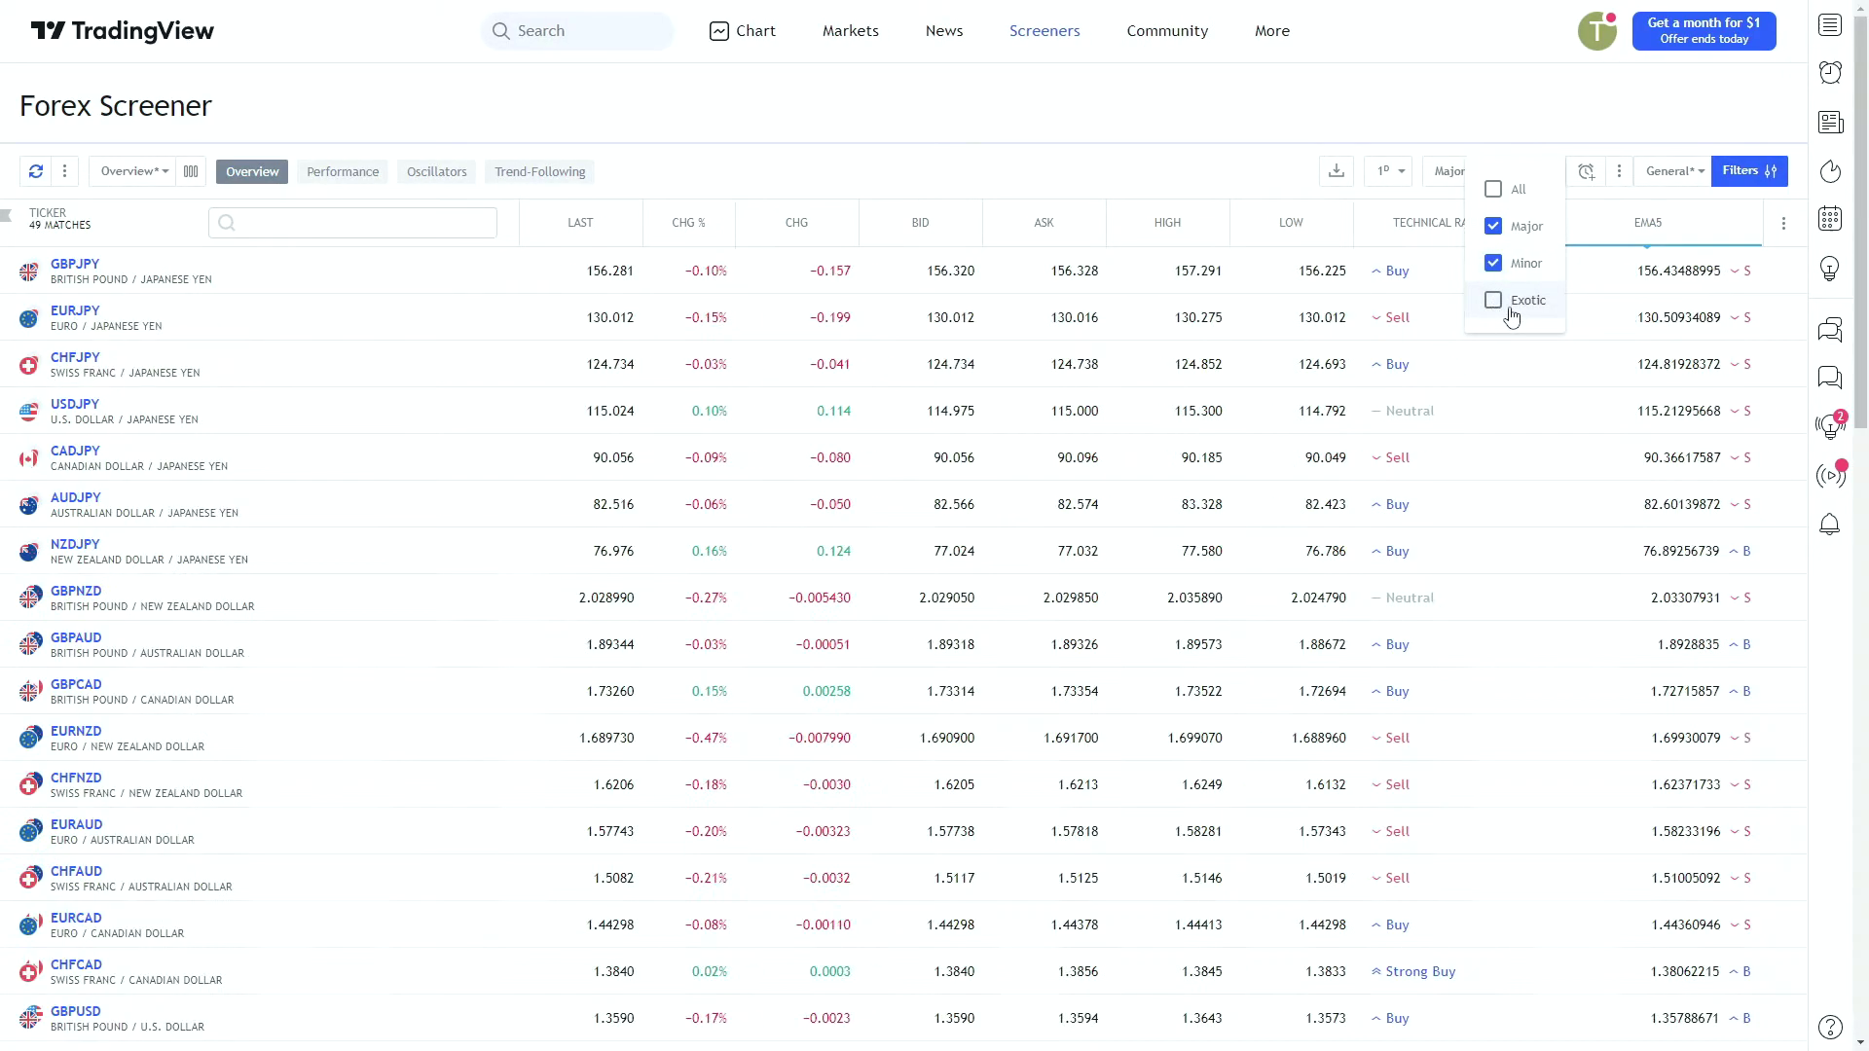
left_click(1495, 302)
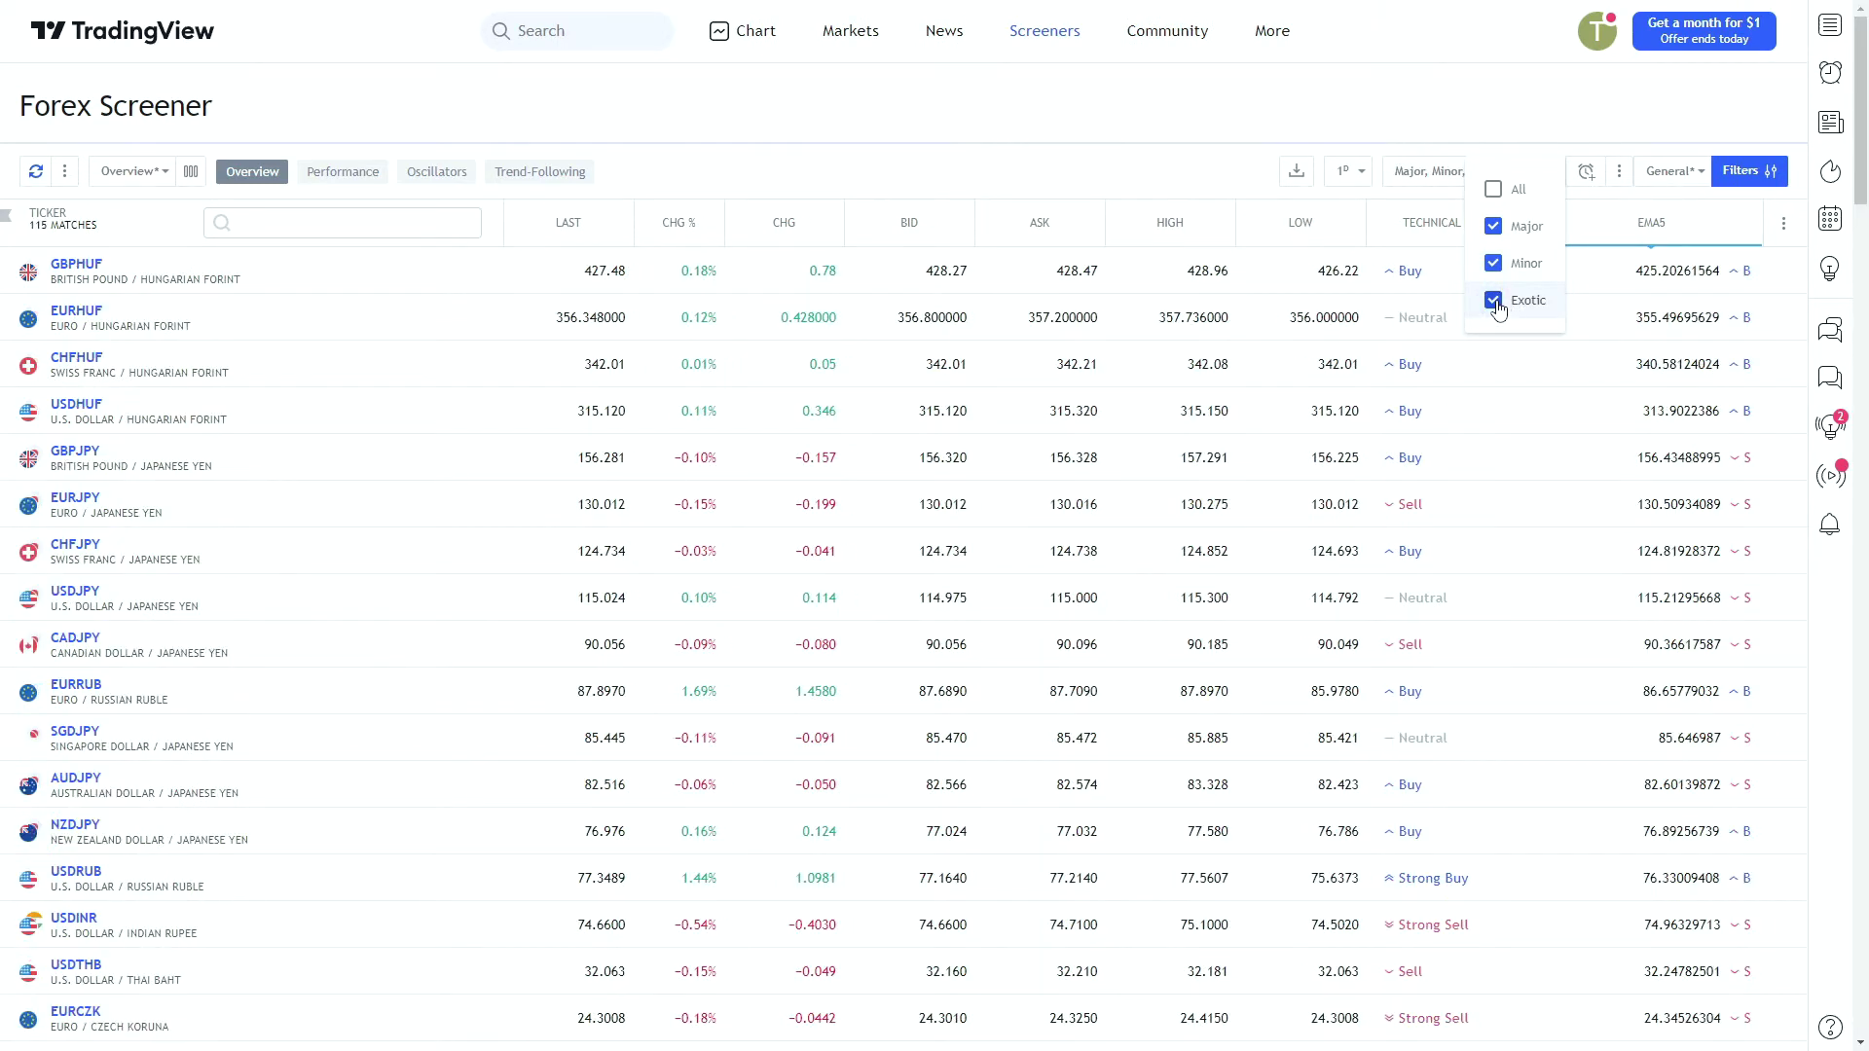
left_click(1496, 192)
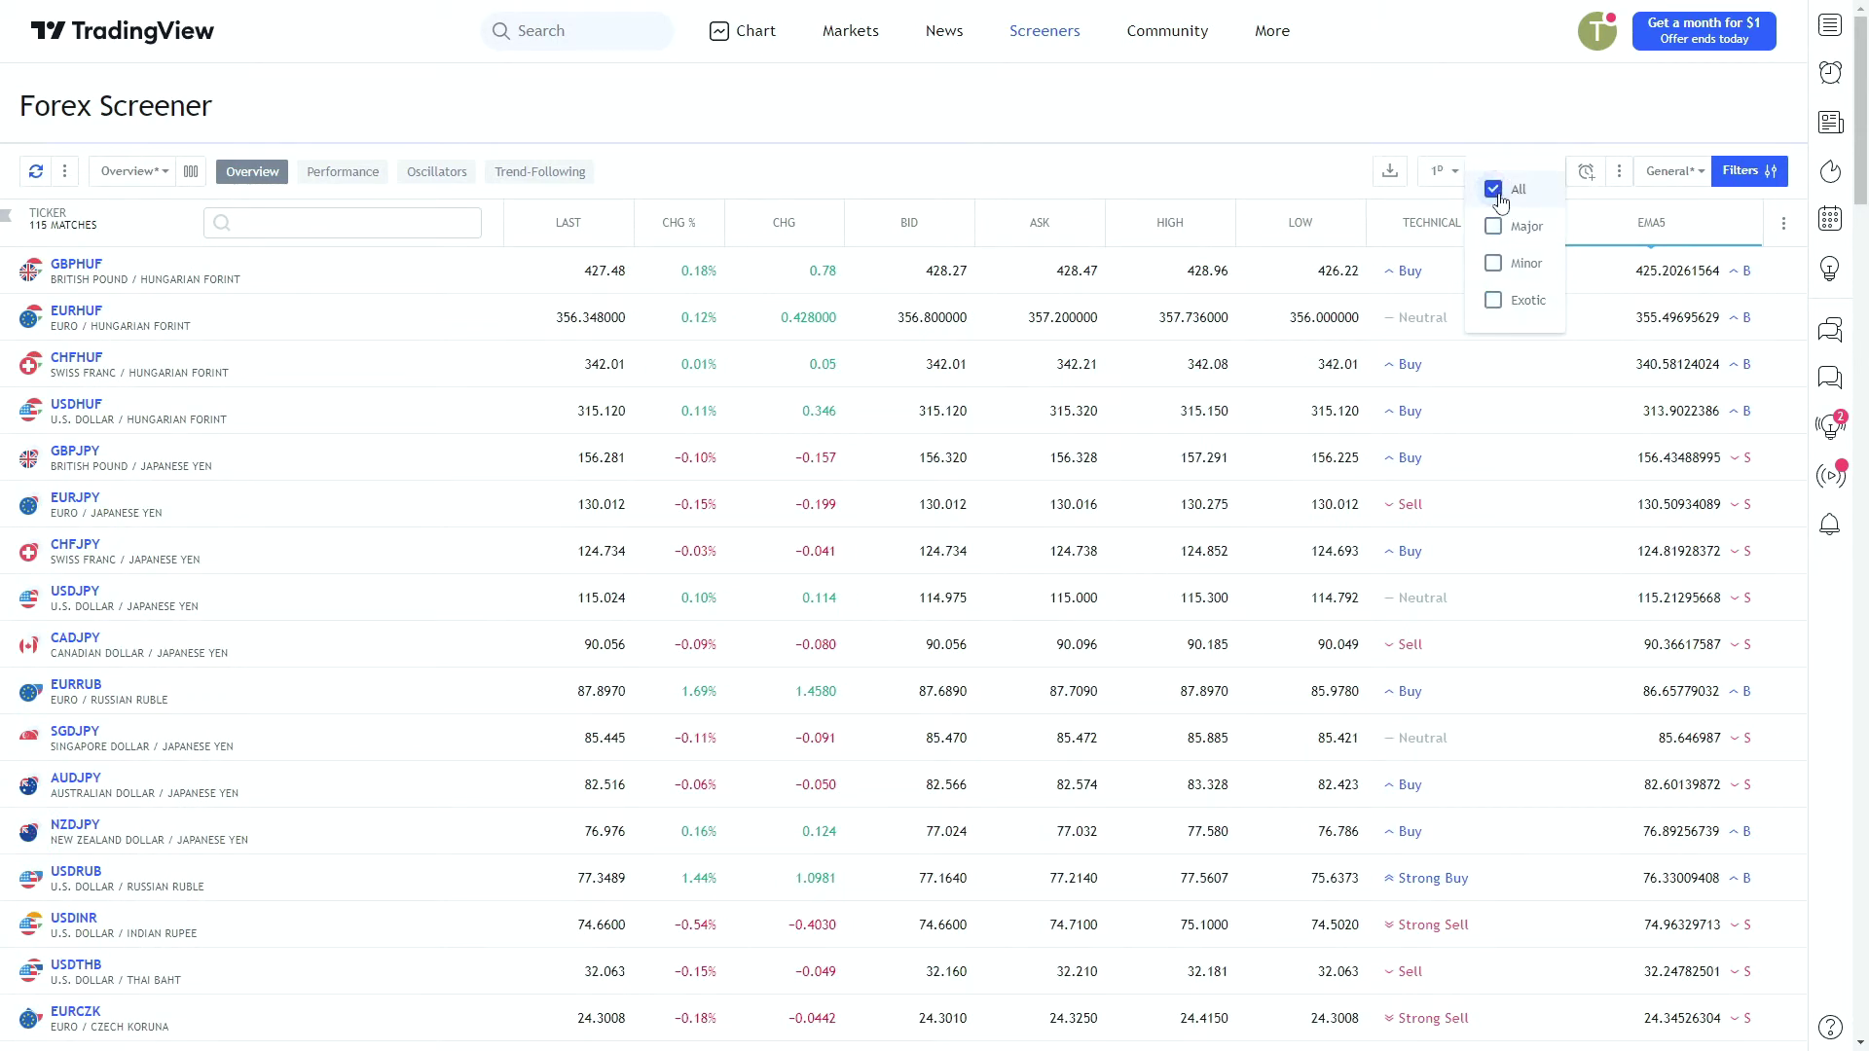
left_click(1493, 226)
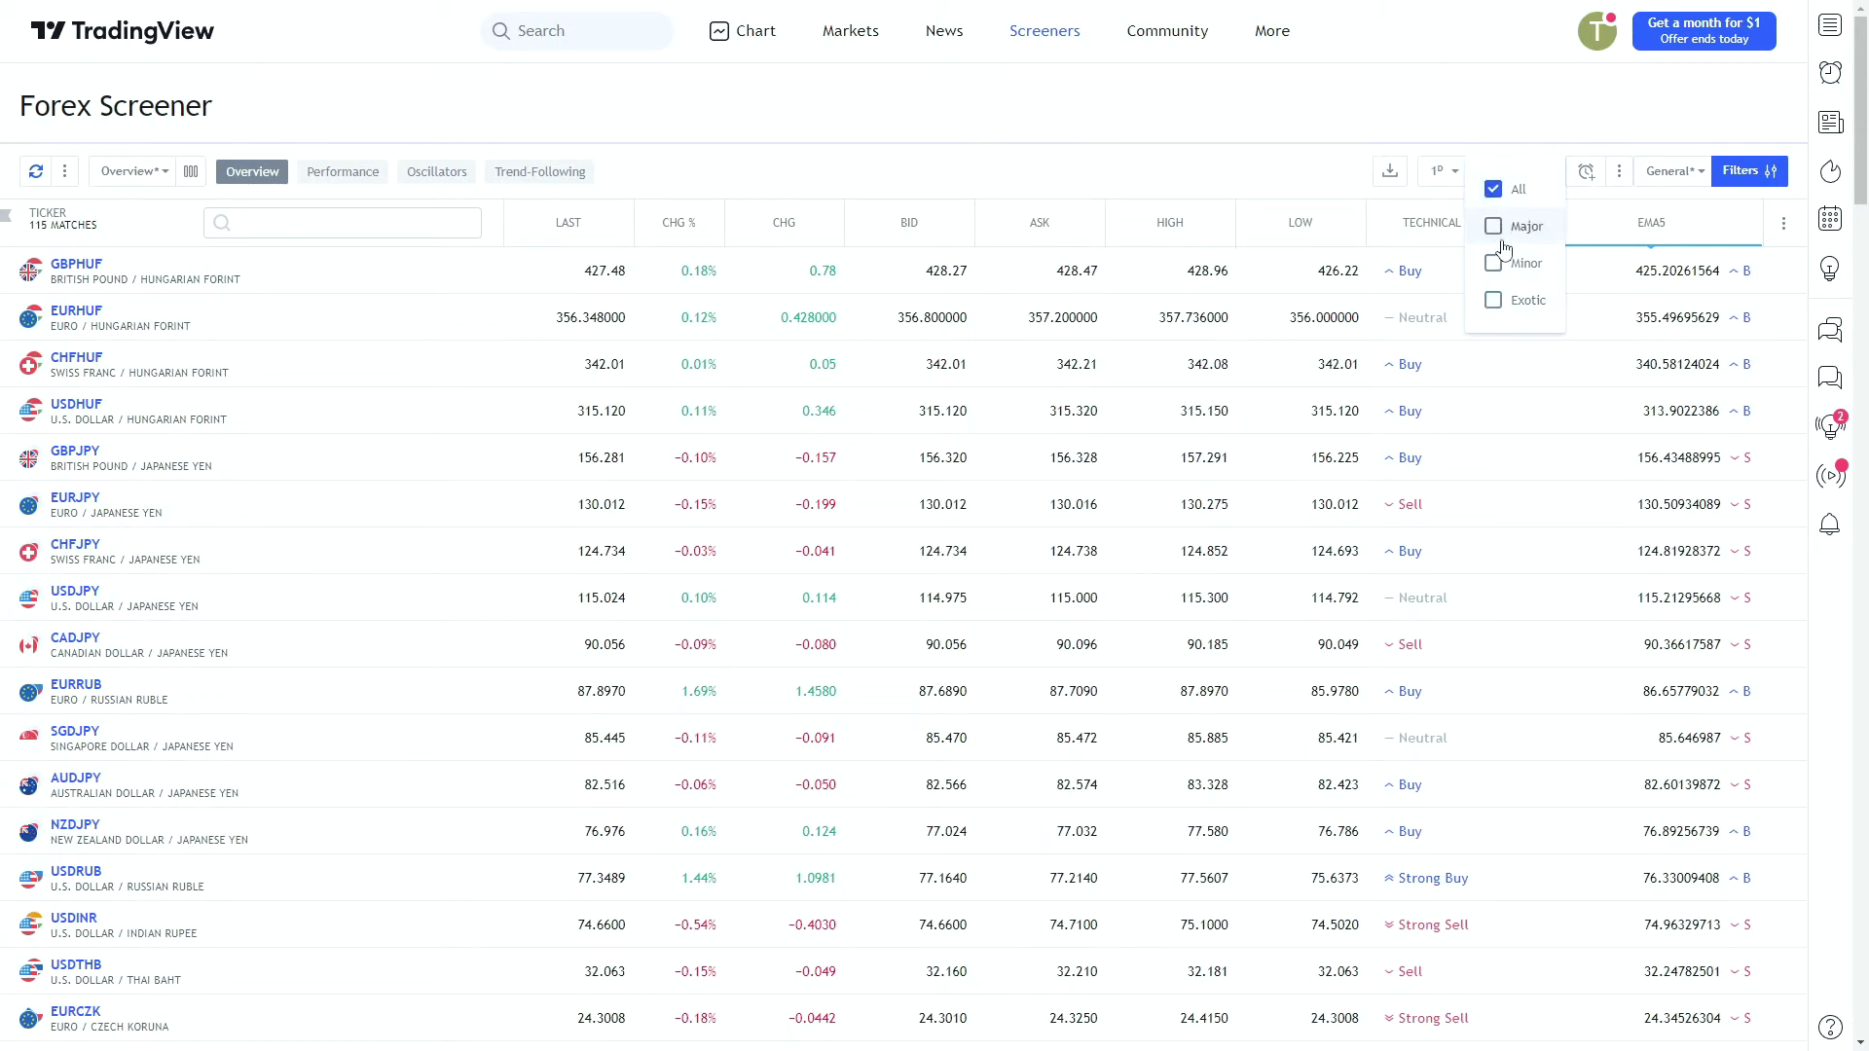
left_click(1426, 120)
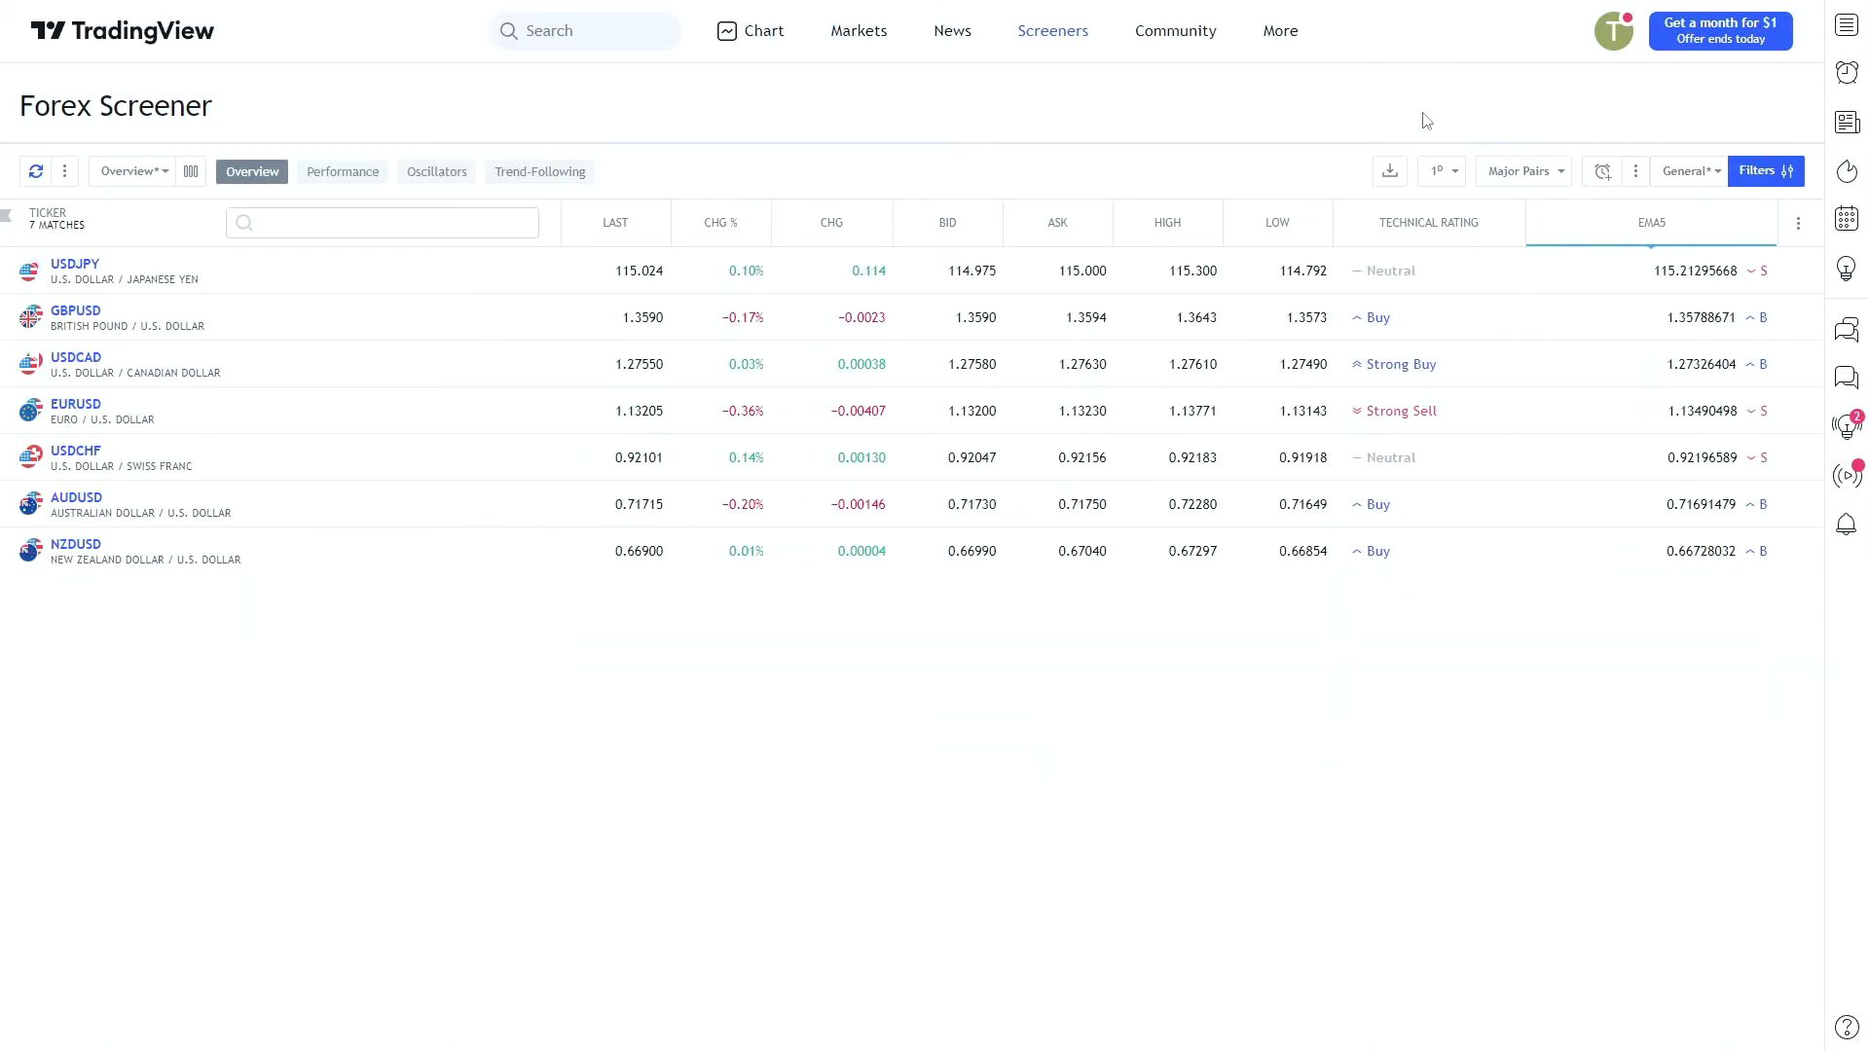
Step: Try the 1h interval, dismiss the upgrade prompt, and switch to the 1-month interval
left_click(1450, 173)
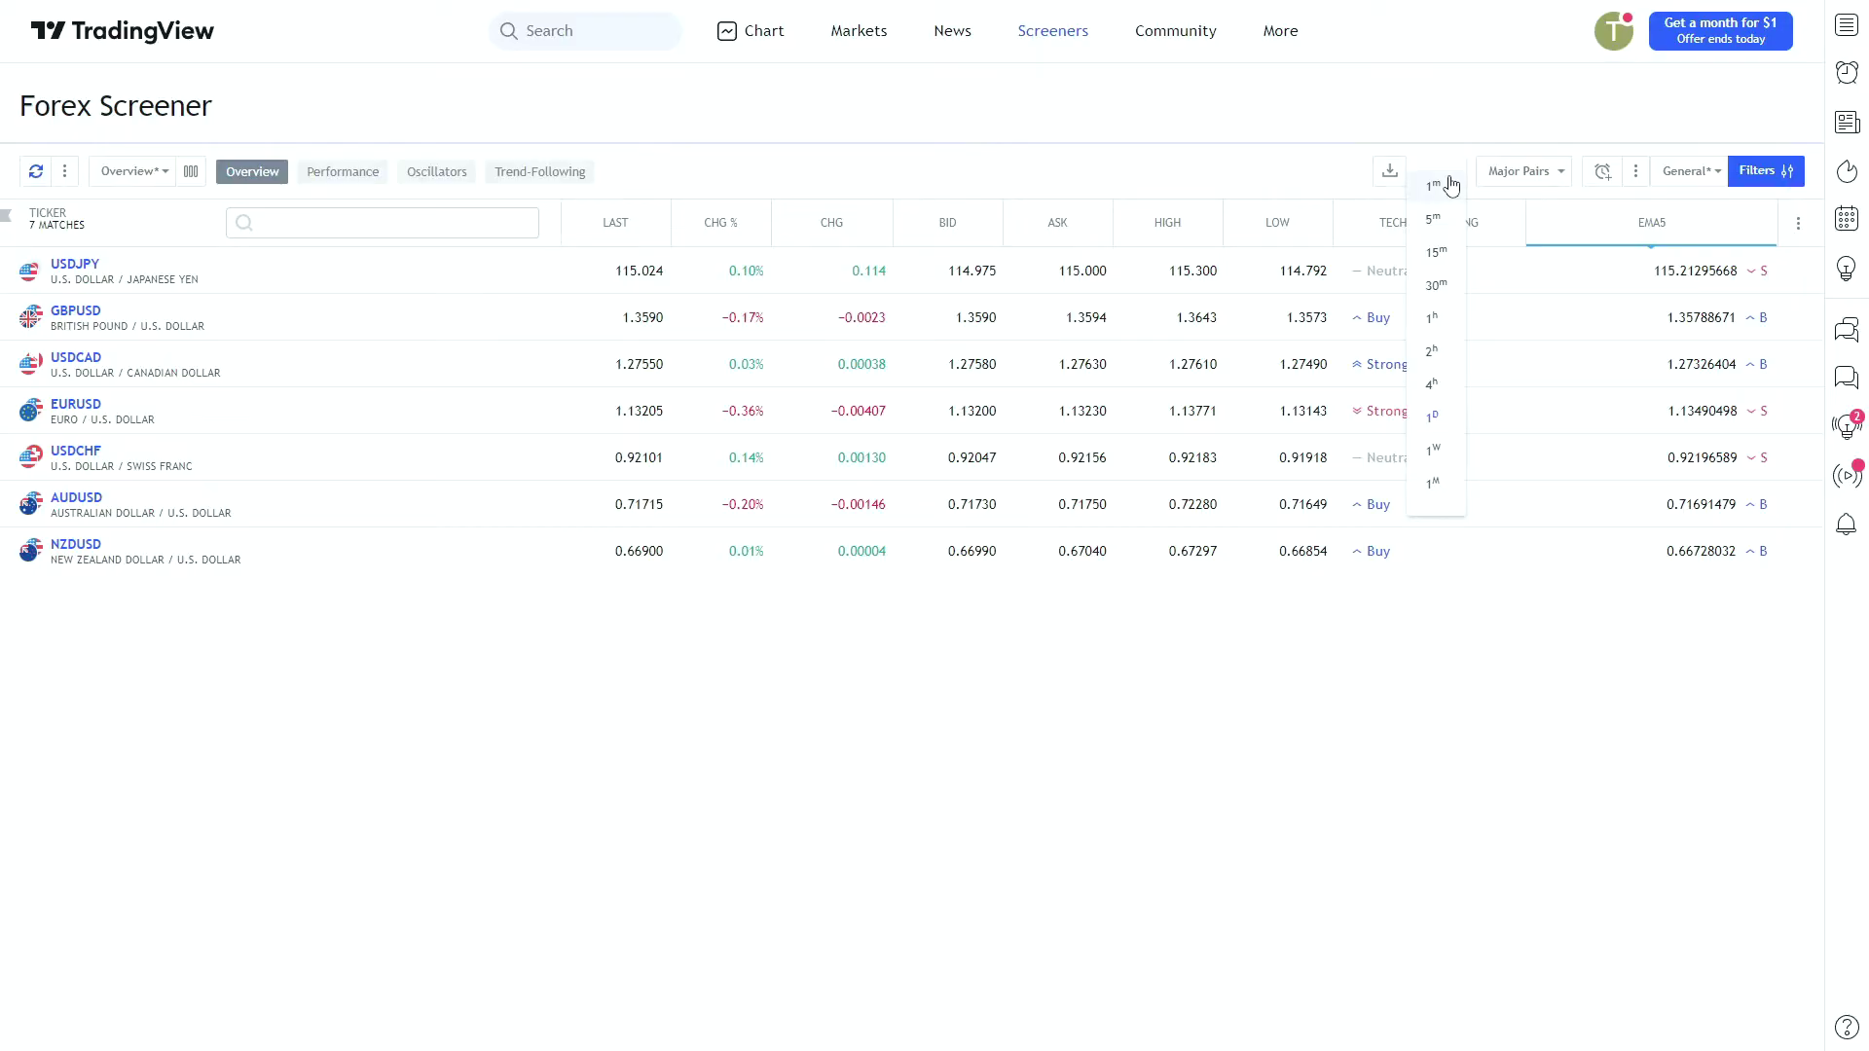
left_click(1441, 320)
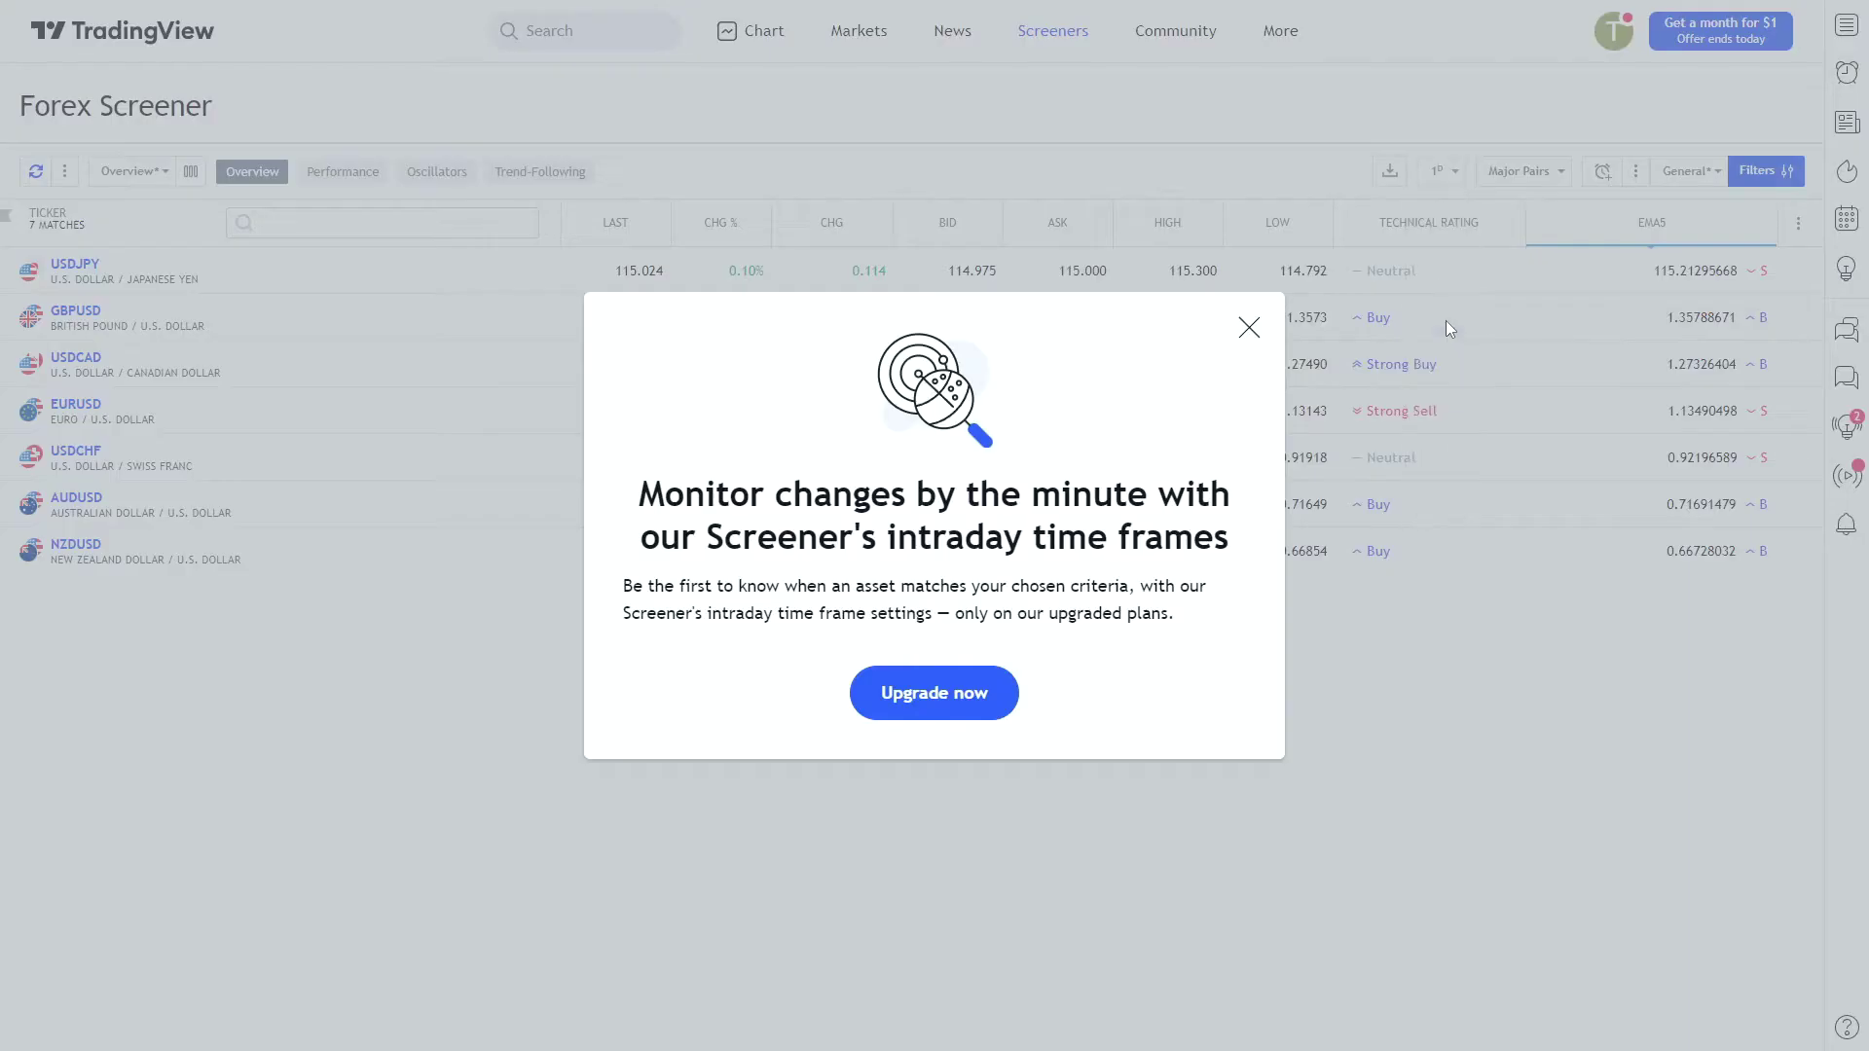
left_click(1250, 329)
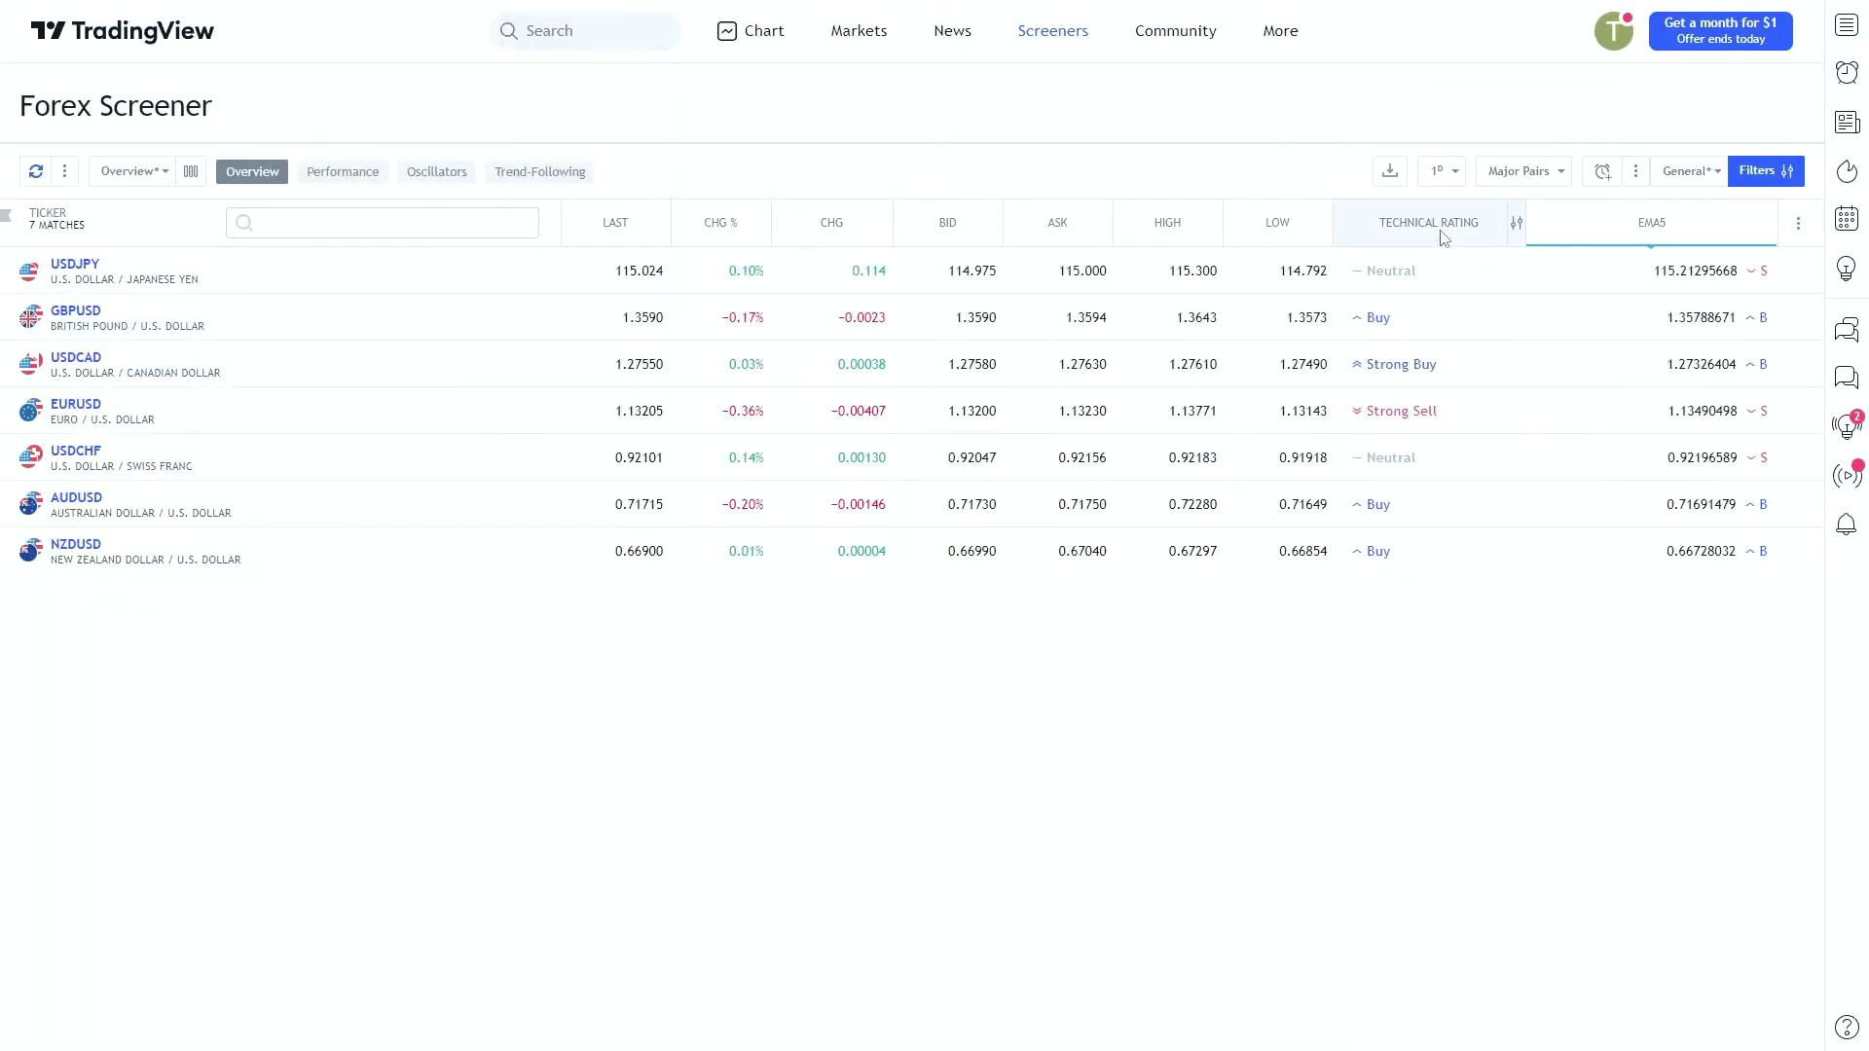
left_click(1449, 175)
left_click(1435, 487)
left_click(1442, 171)
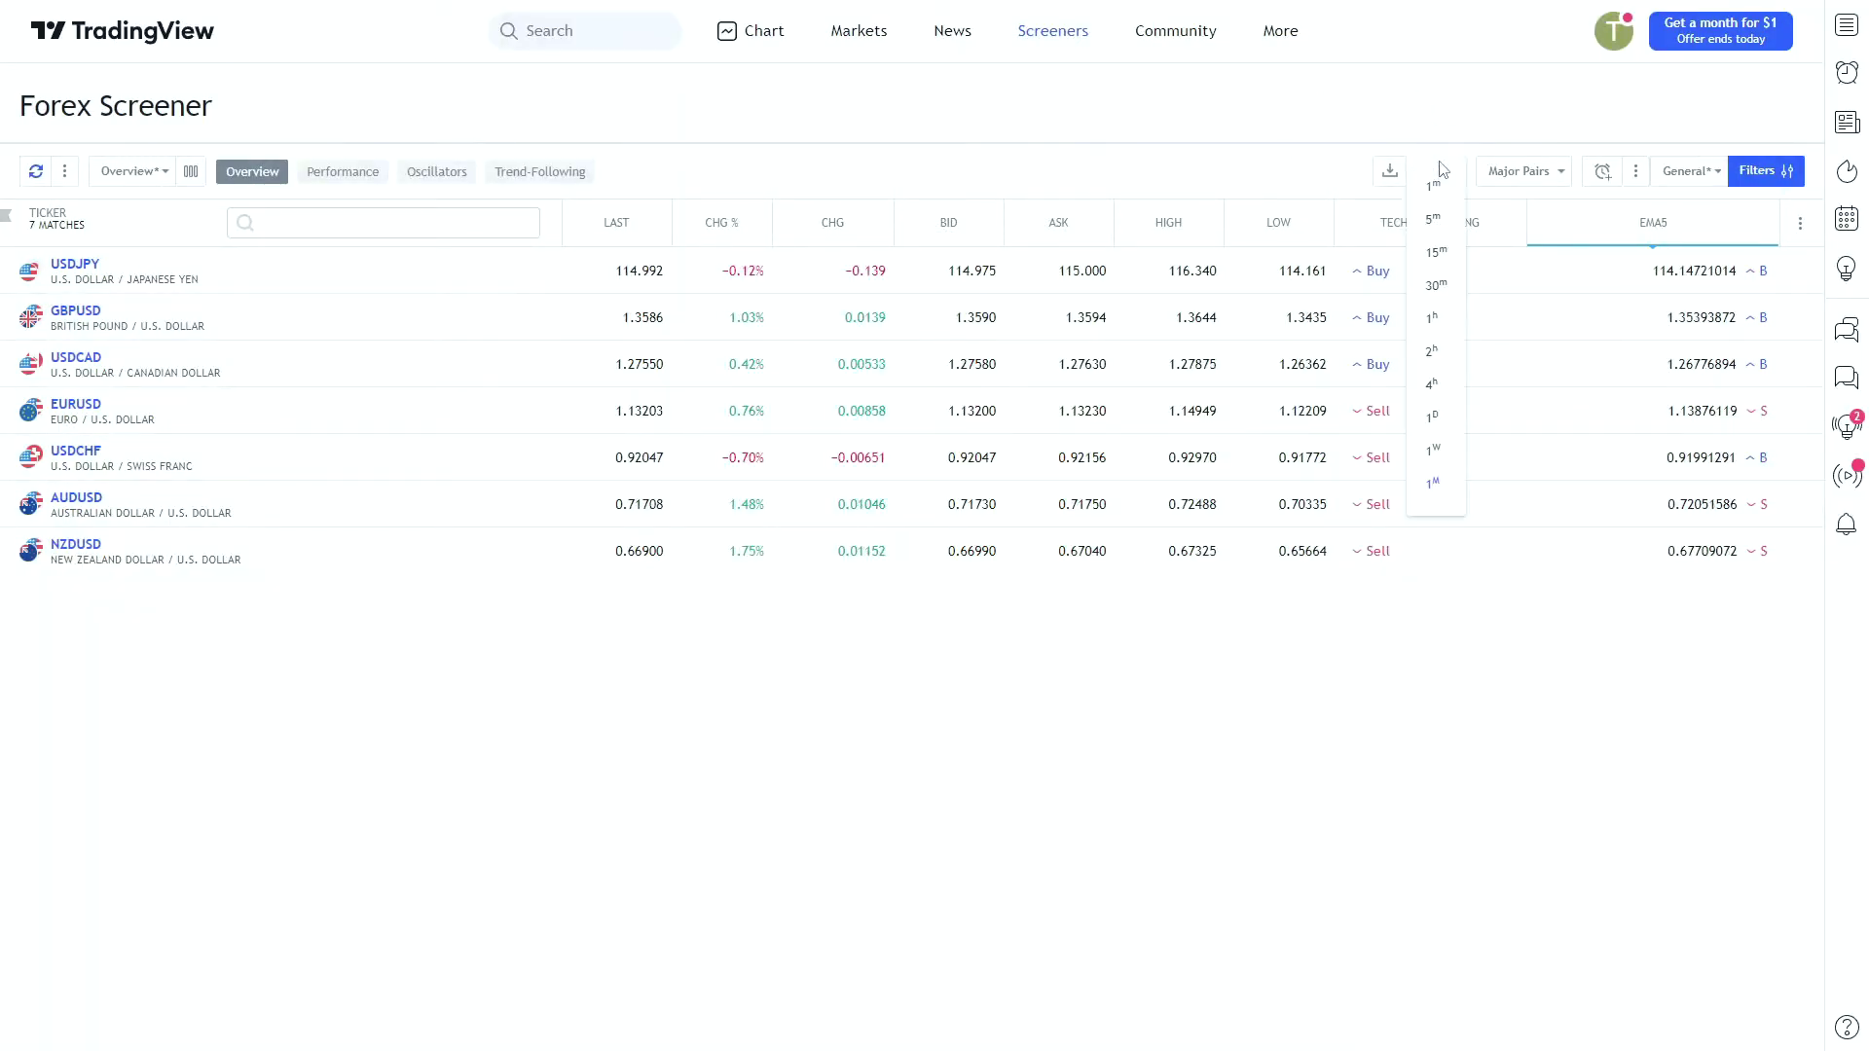
Step: Choose the 4h interval, returning to the default 49 major and minor pairs
left_click(1446, 385)
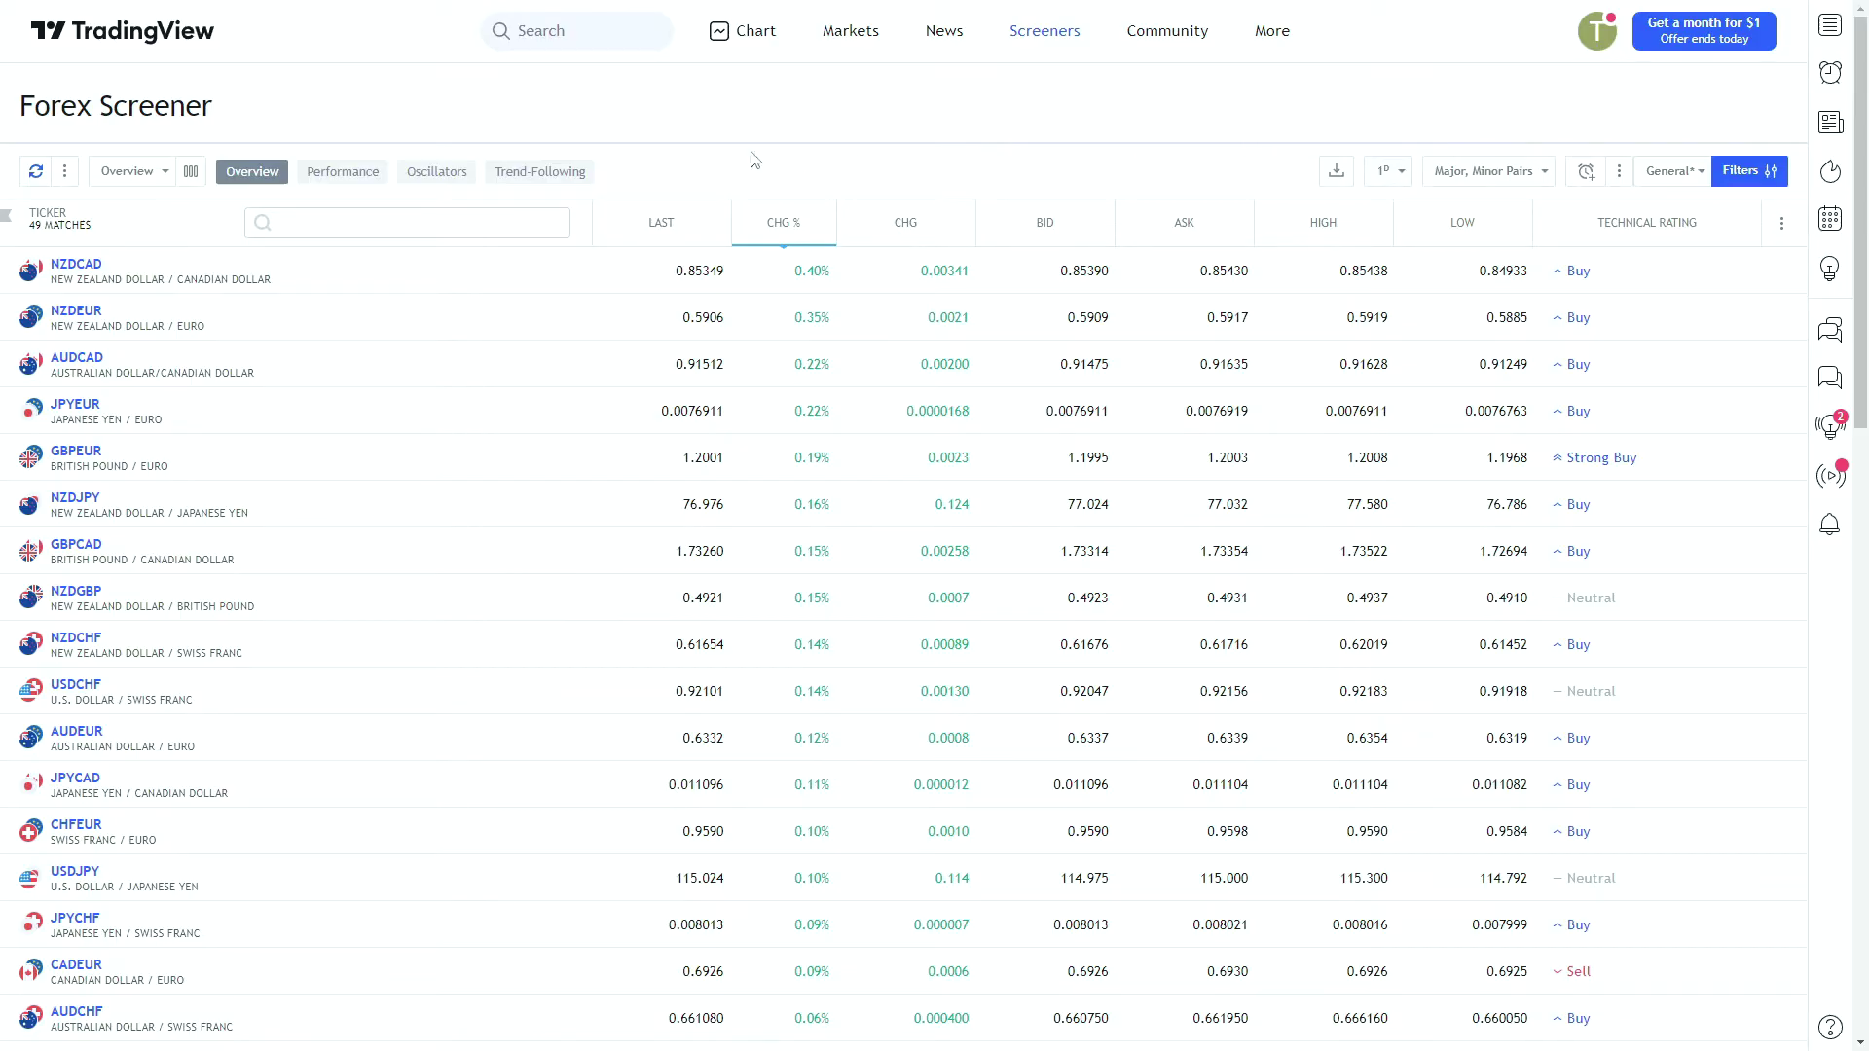
Step: Switch to the Trend-Following columns (SMA20, SMA50, SMA200, Bollinger bands) and review the column list
left_click(548, 174)
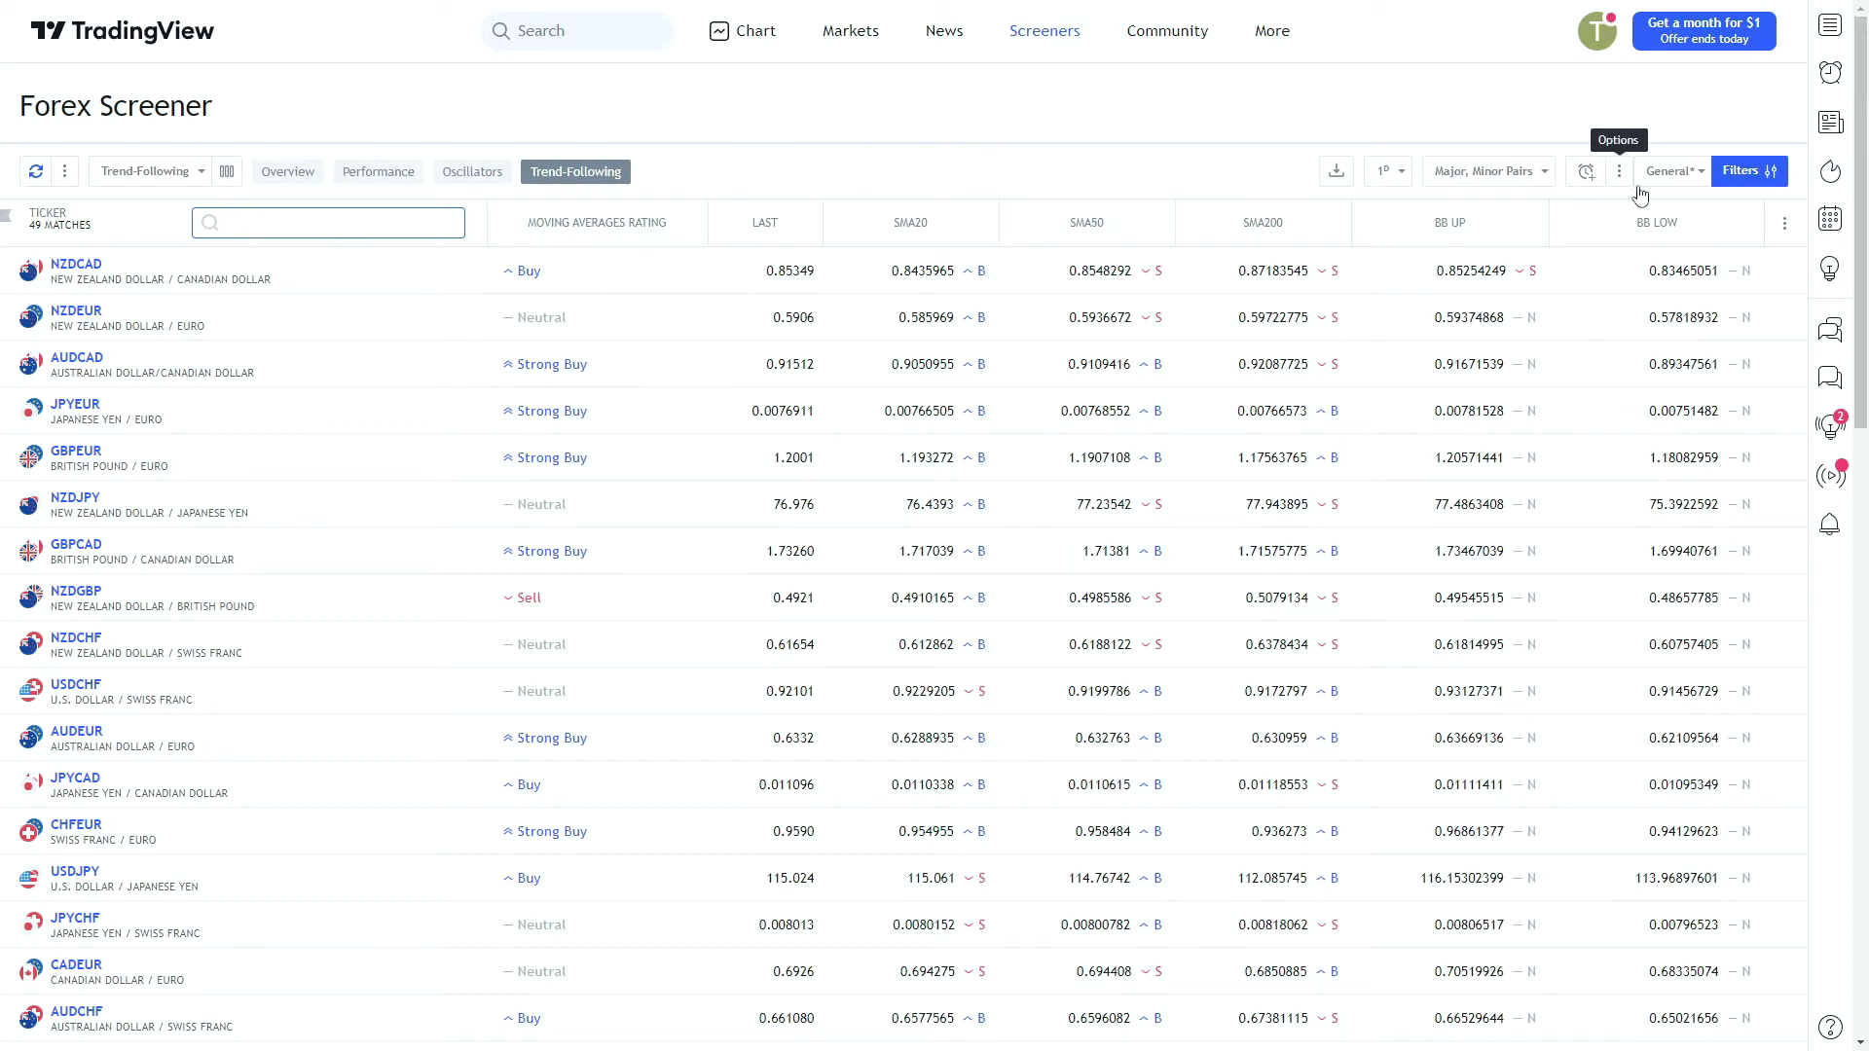
left_click(1781, 226)
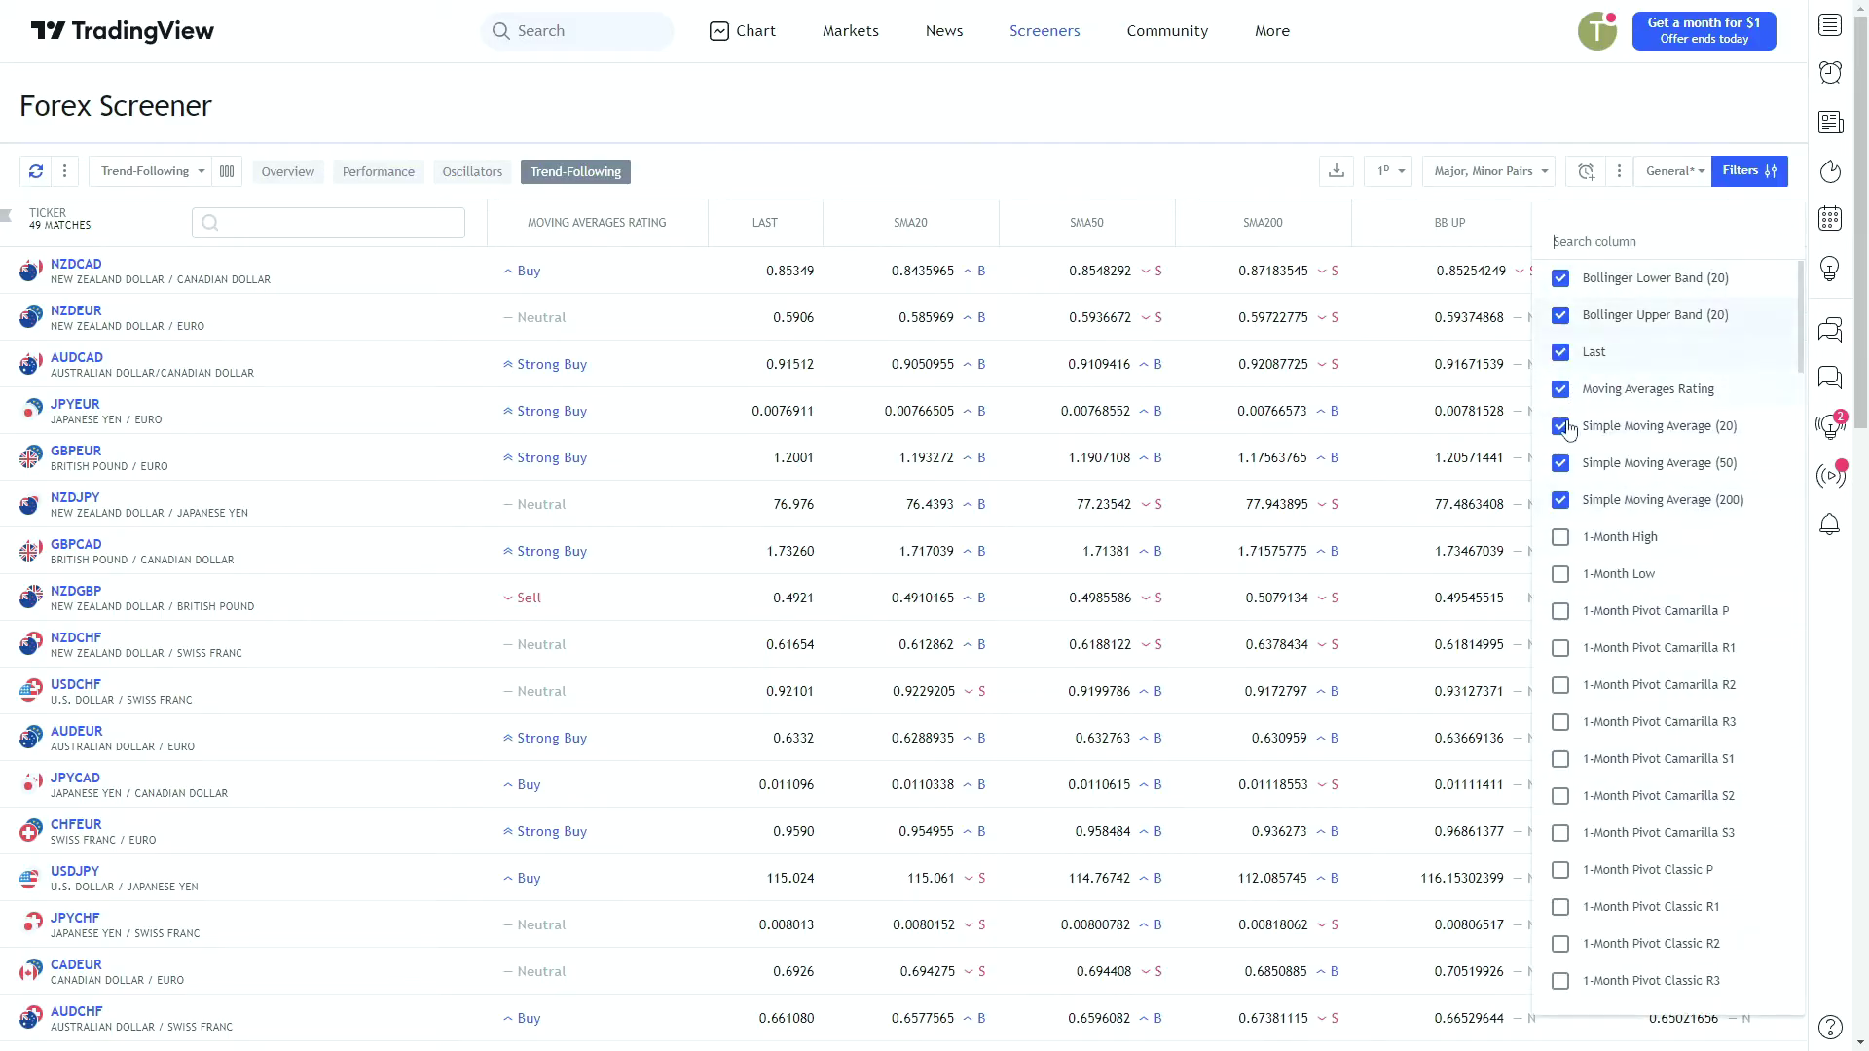
left_click(1222, 173)
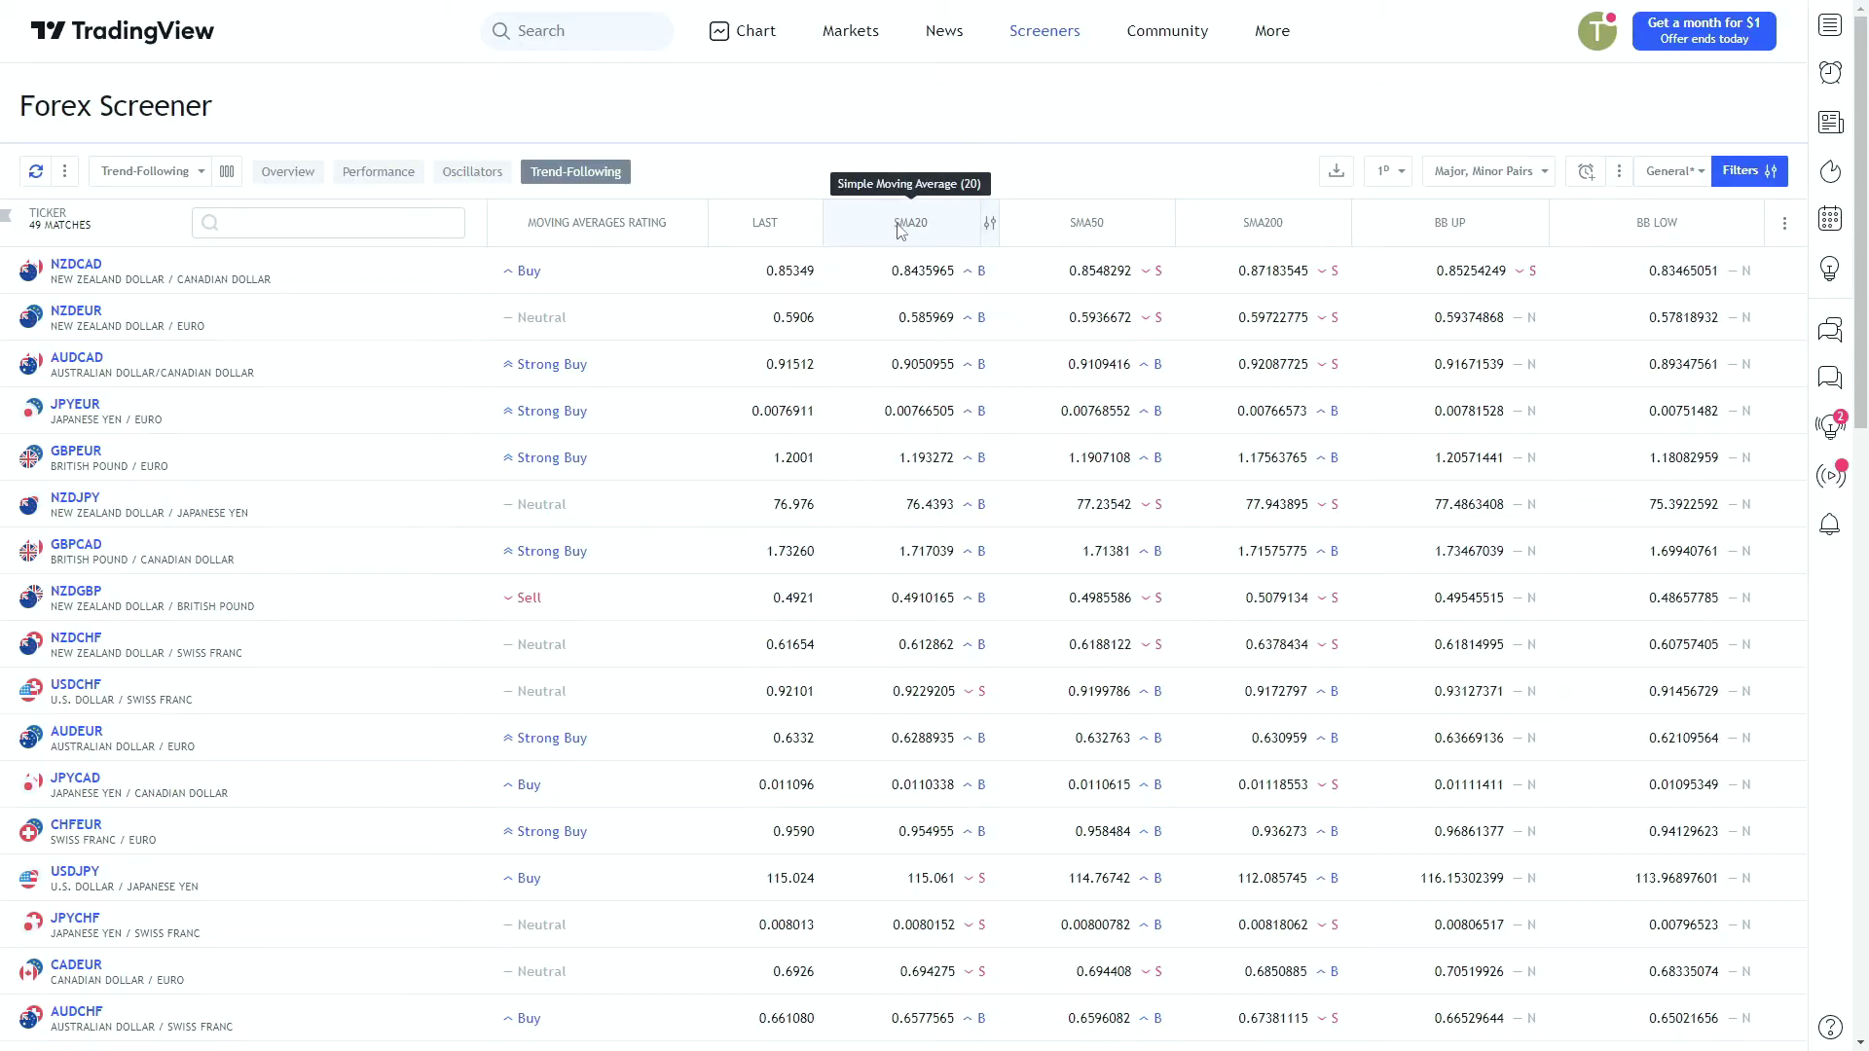
Step: Filter SMA20 to crosses Simple Moving Average (200), leaving JPYEUR and EURJPY
left_click(989, 225)
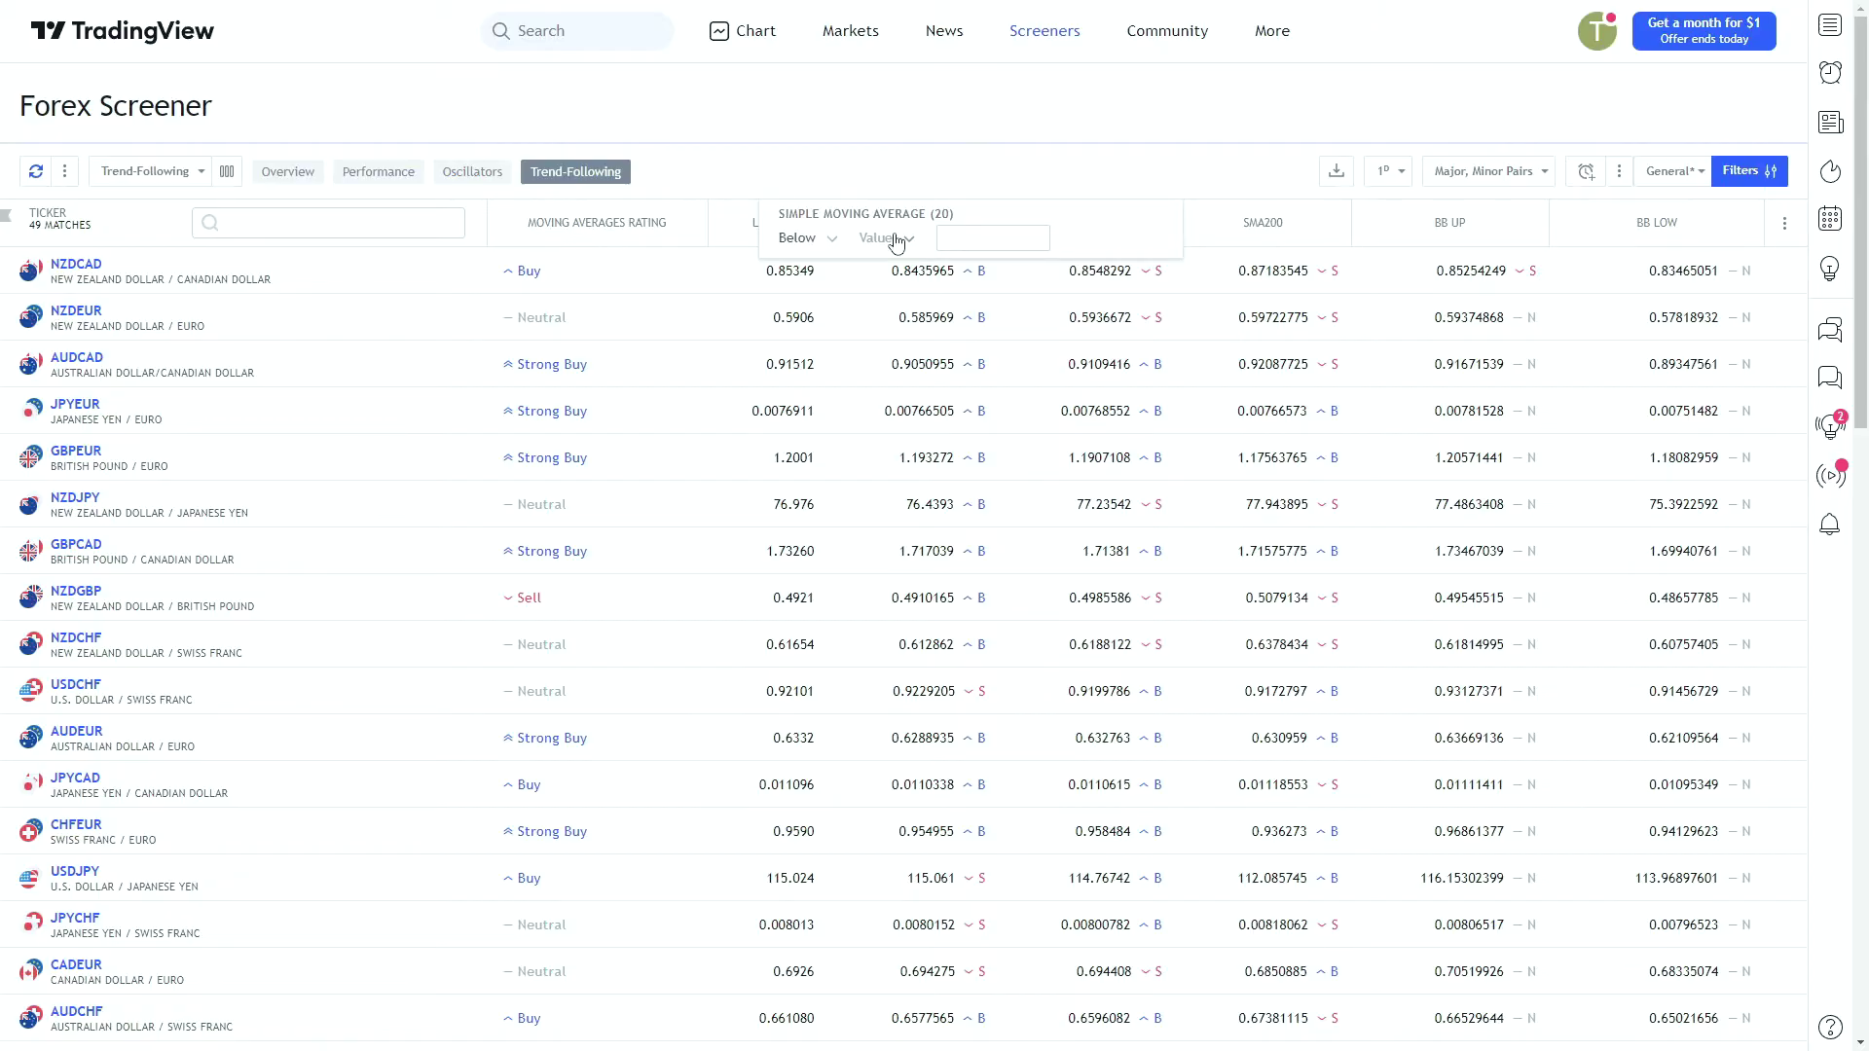
left_click(825, 244)
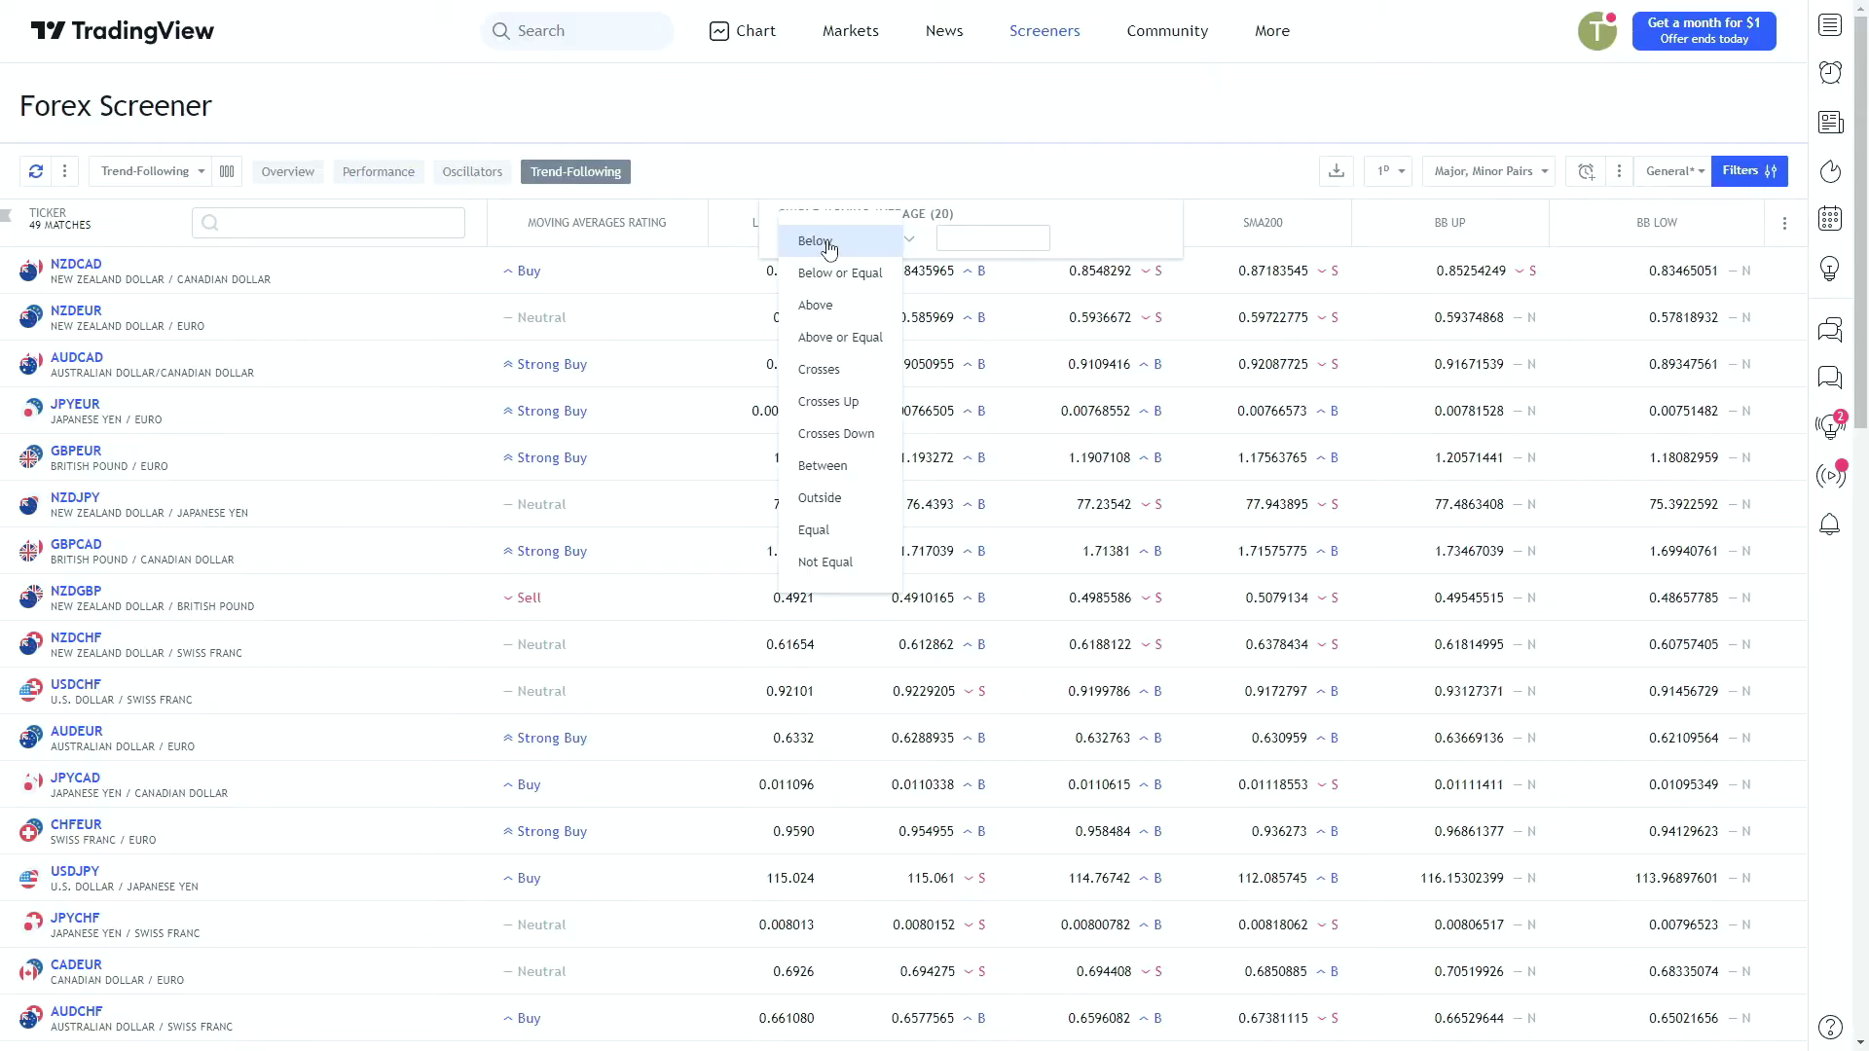
left_click(827, 374)
left_click(901, 241)
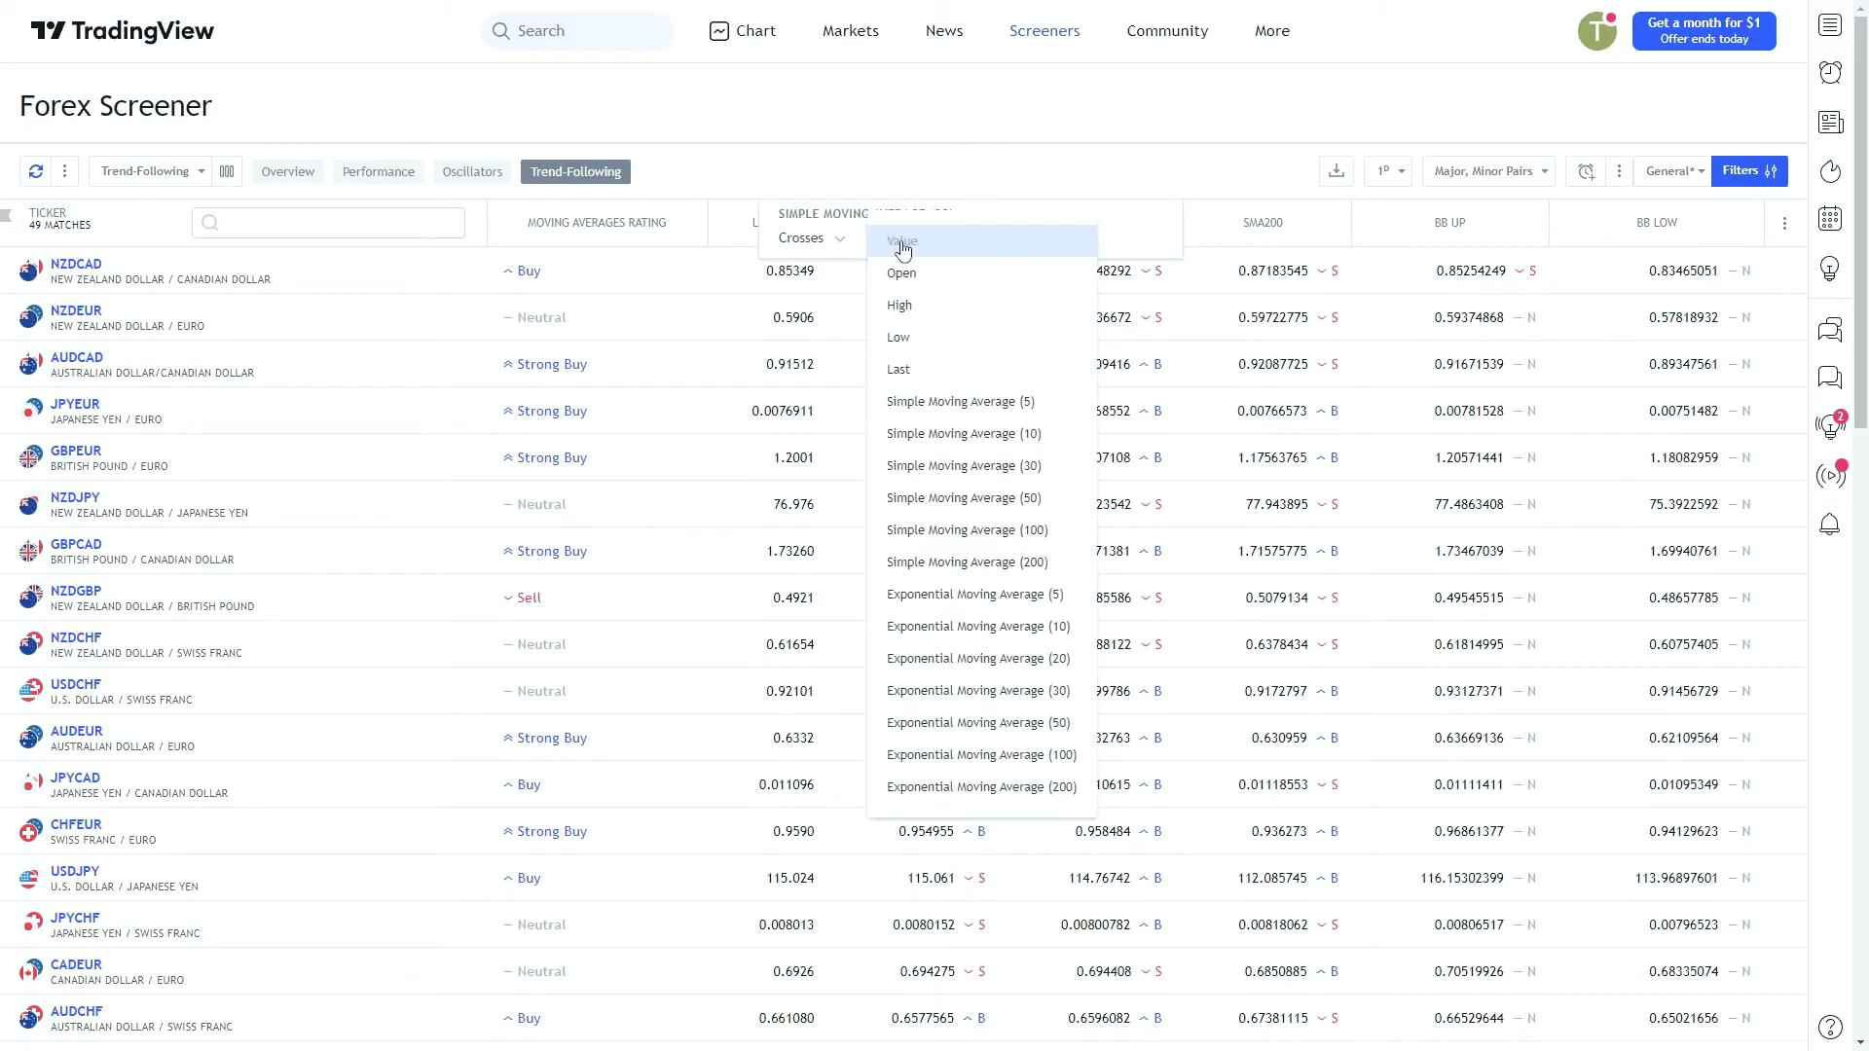
left_click(975, 562)
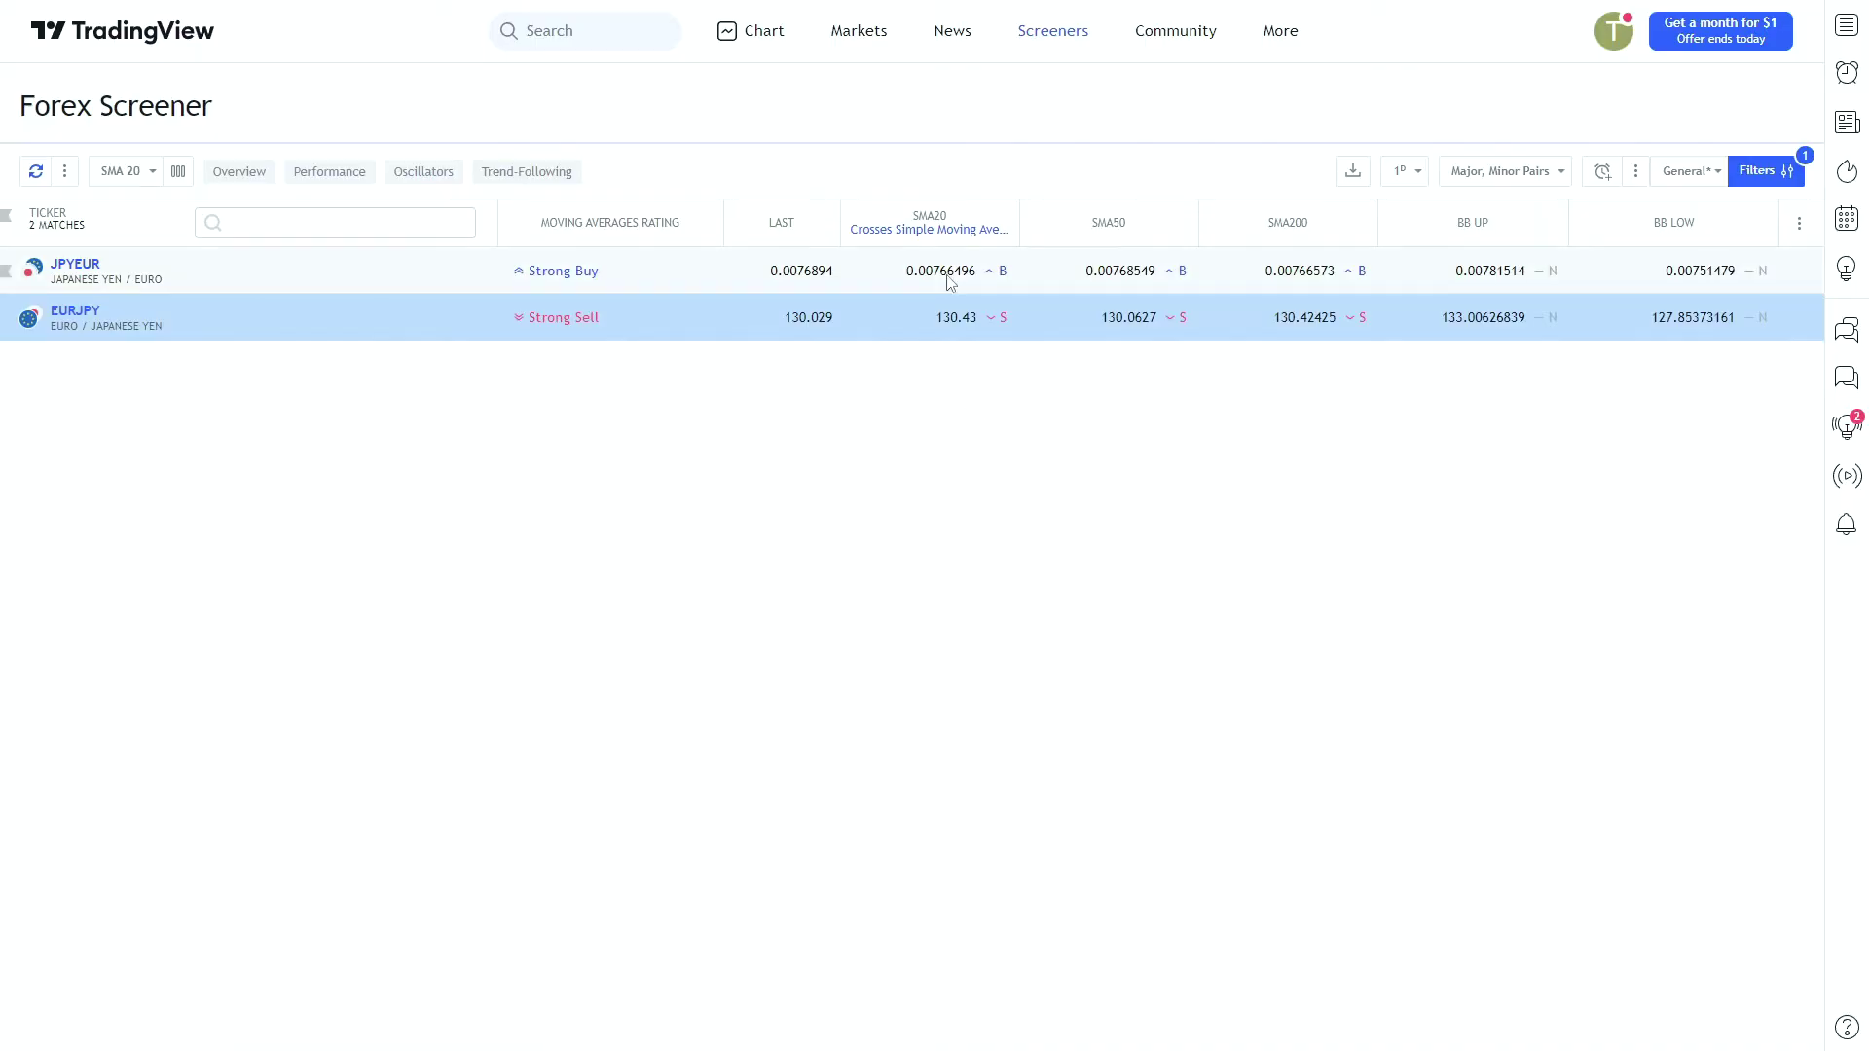
Step: Save the current Forex Screener columns as a new column set named 'SMA20'
left_click(145, 174)
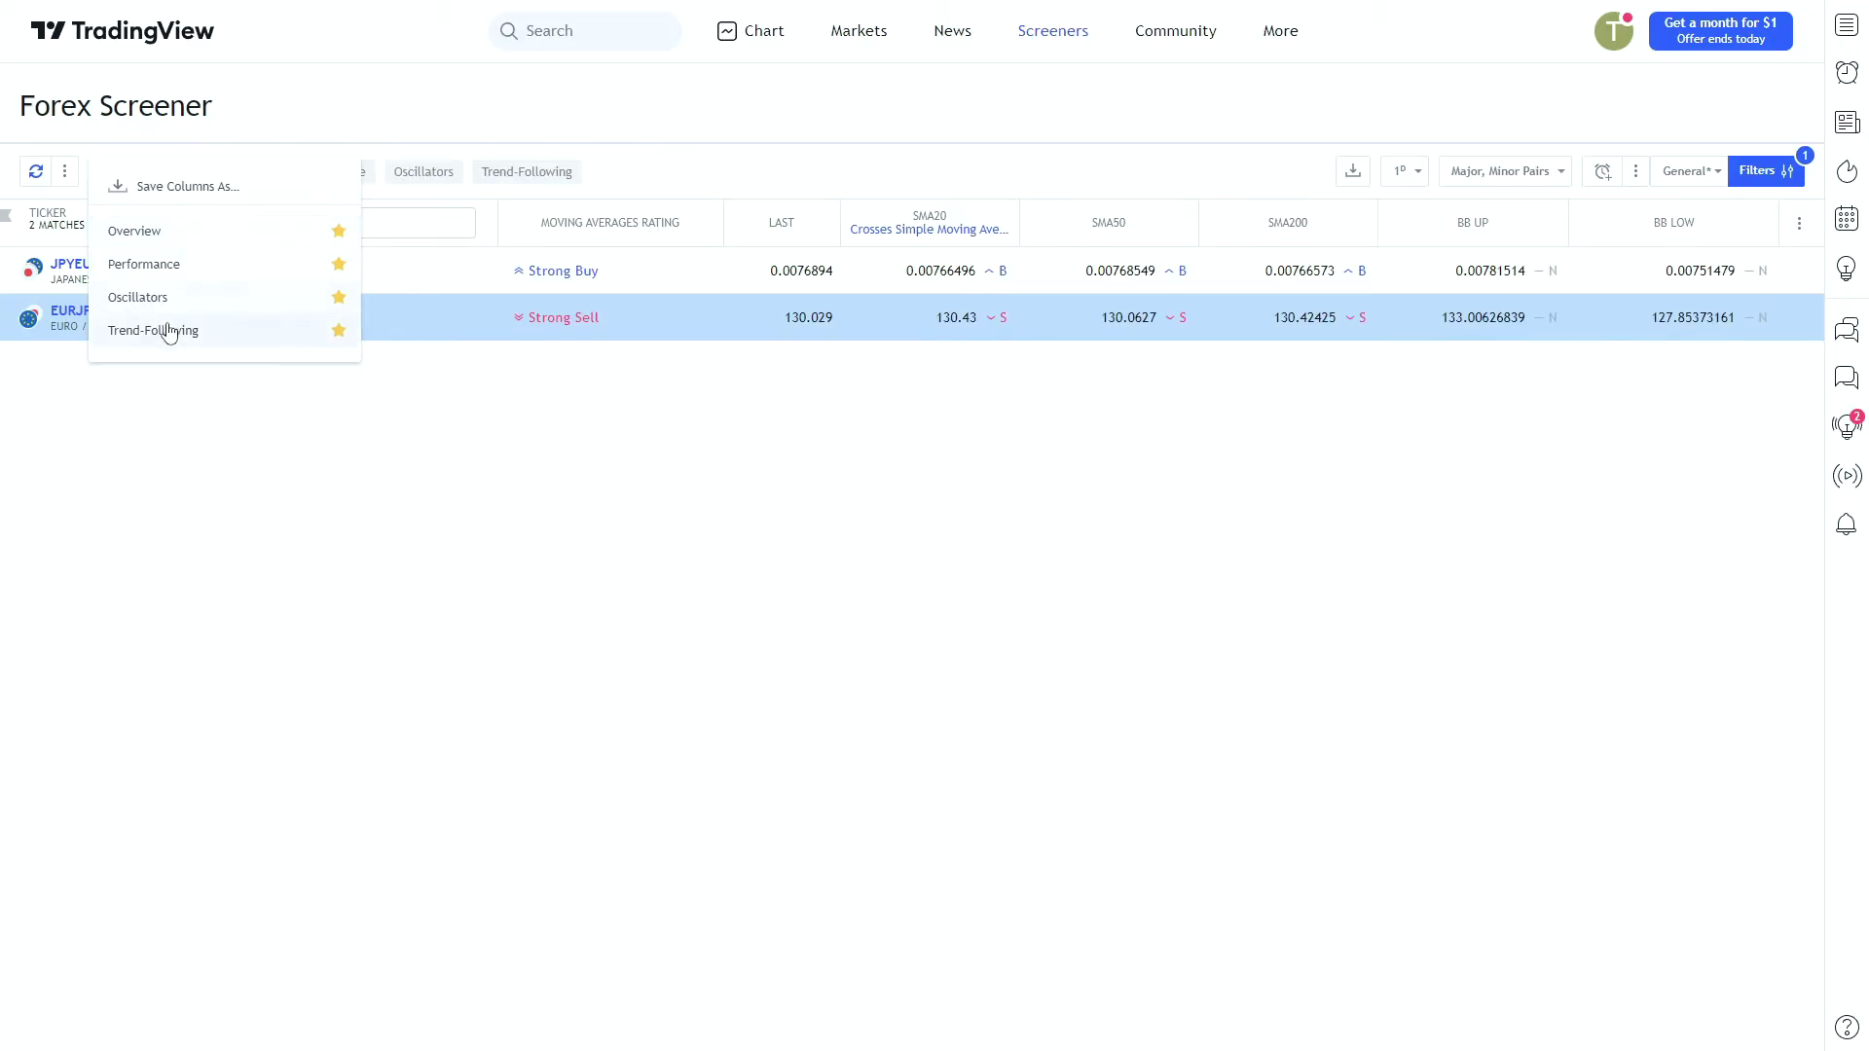
left_click(160, 187)
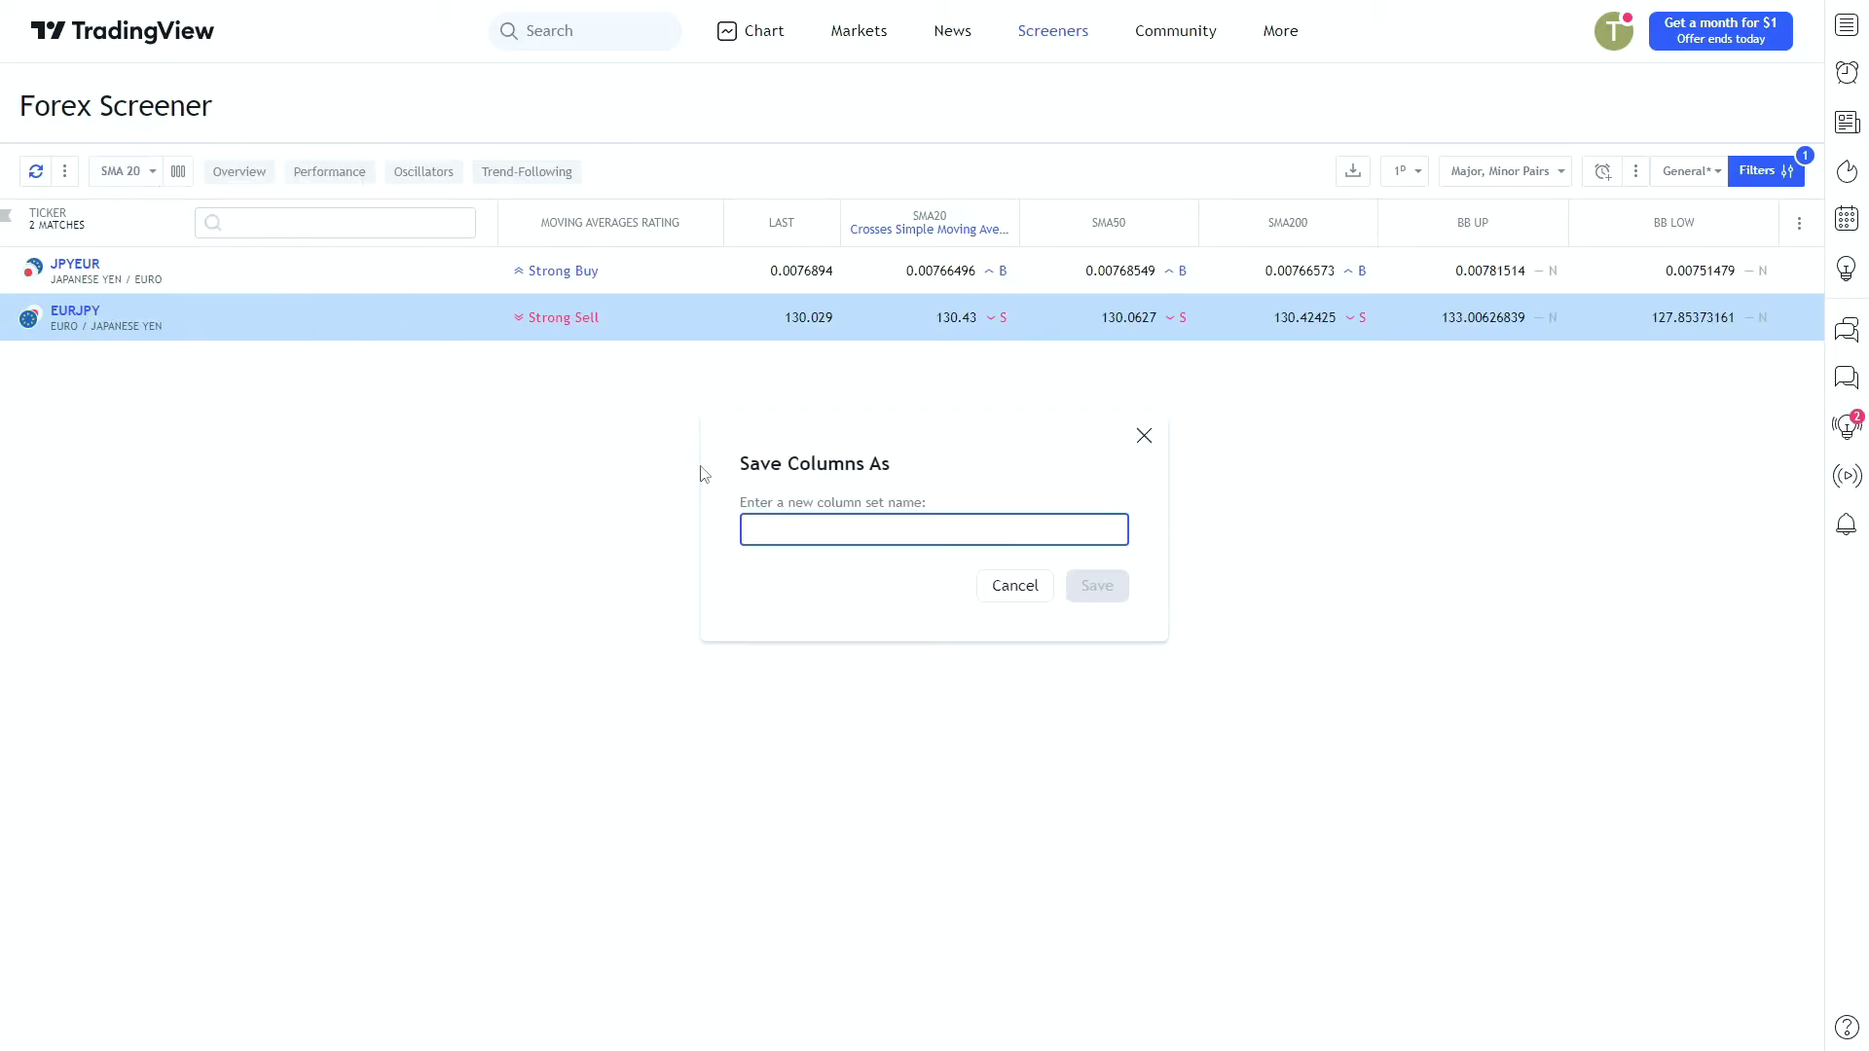
type("SMA20")
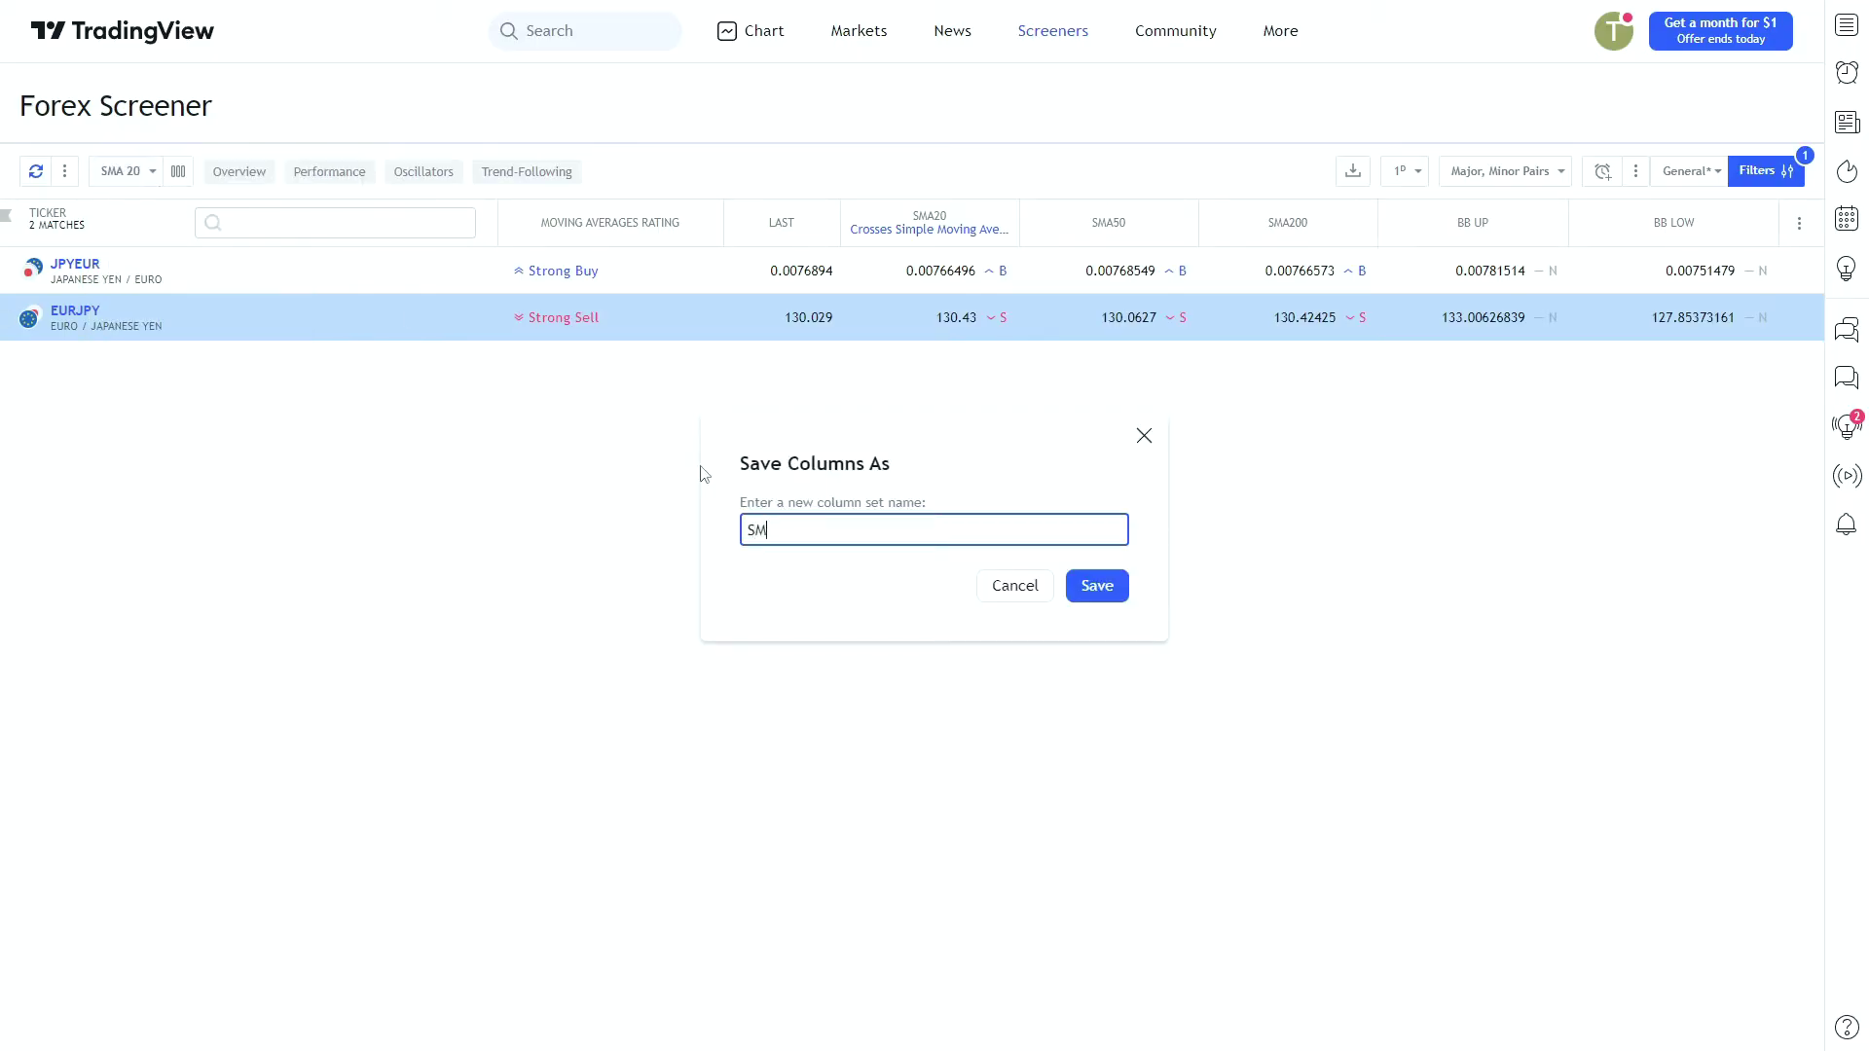
left_click(1093, 587)
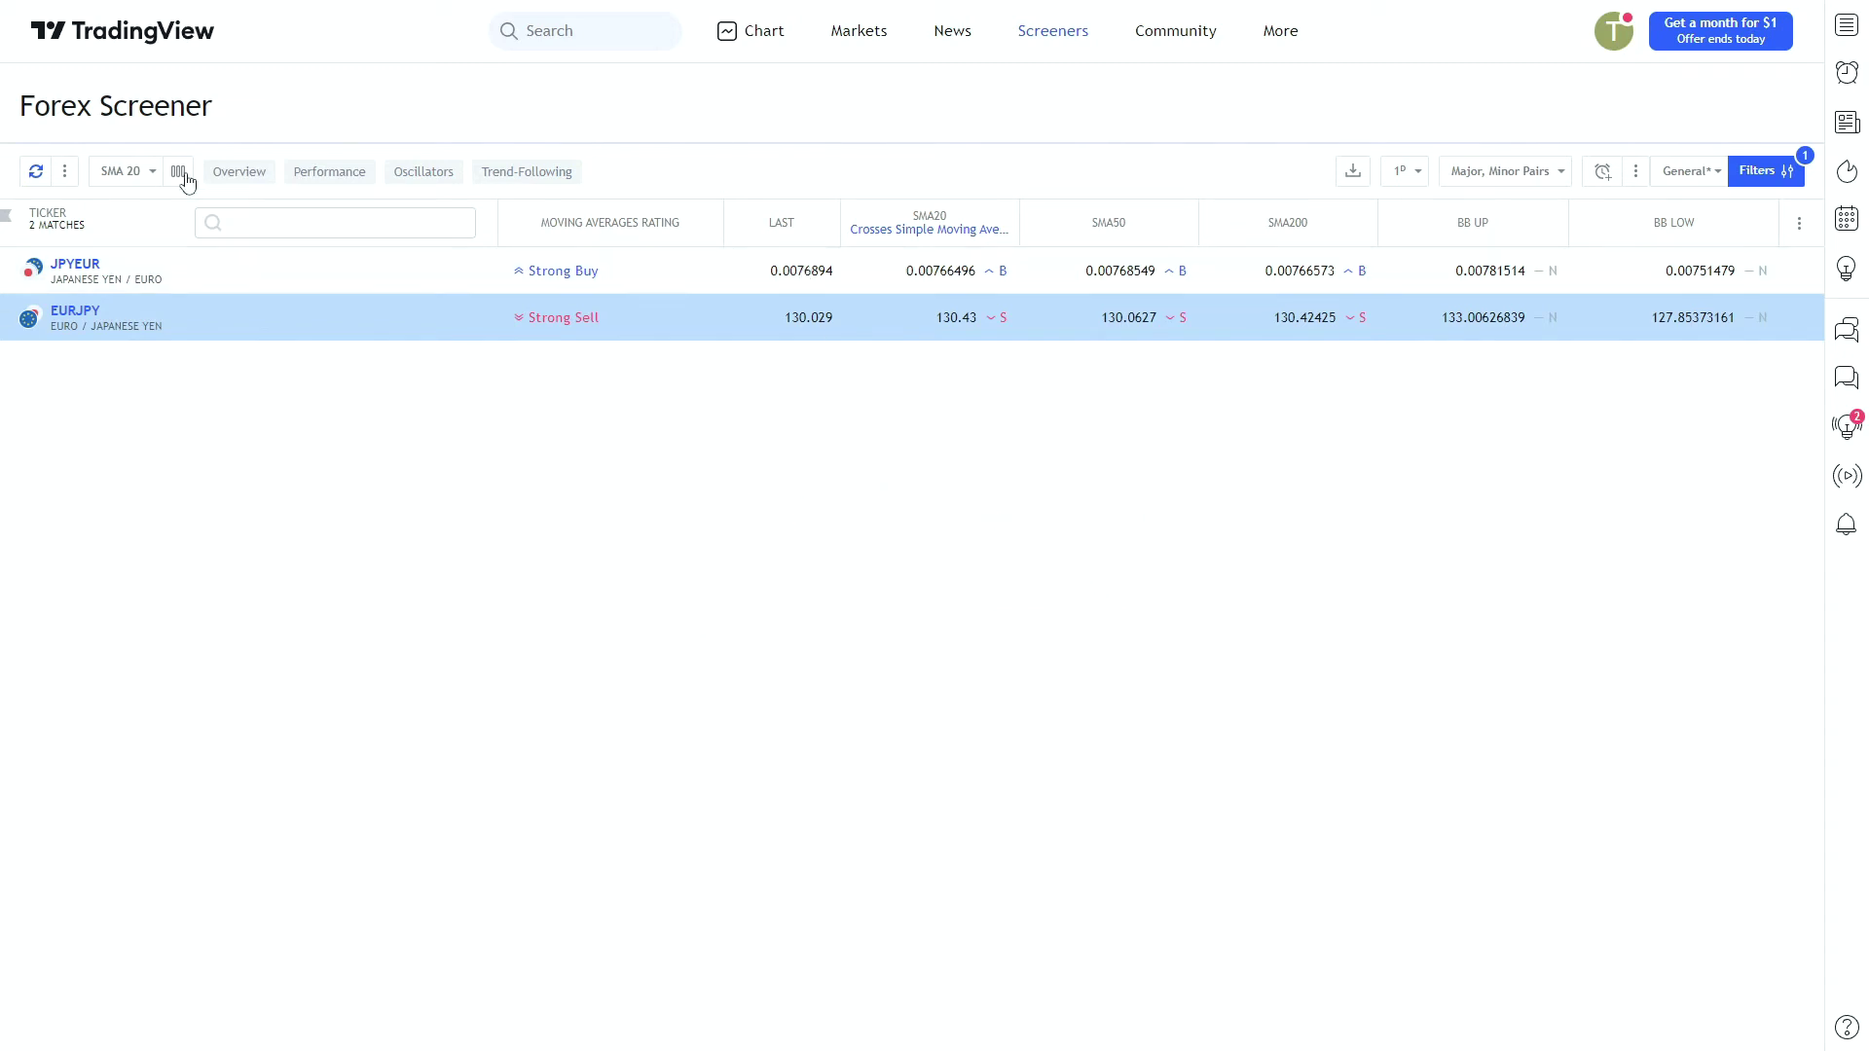
Step: Confirm SMA20 appears in the column-set list, then go to the Stock Screener via Screeners
left_click(141, 173)
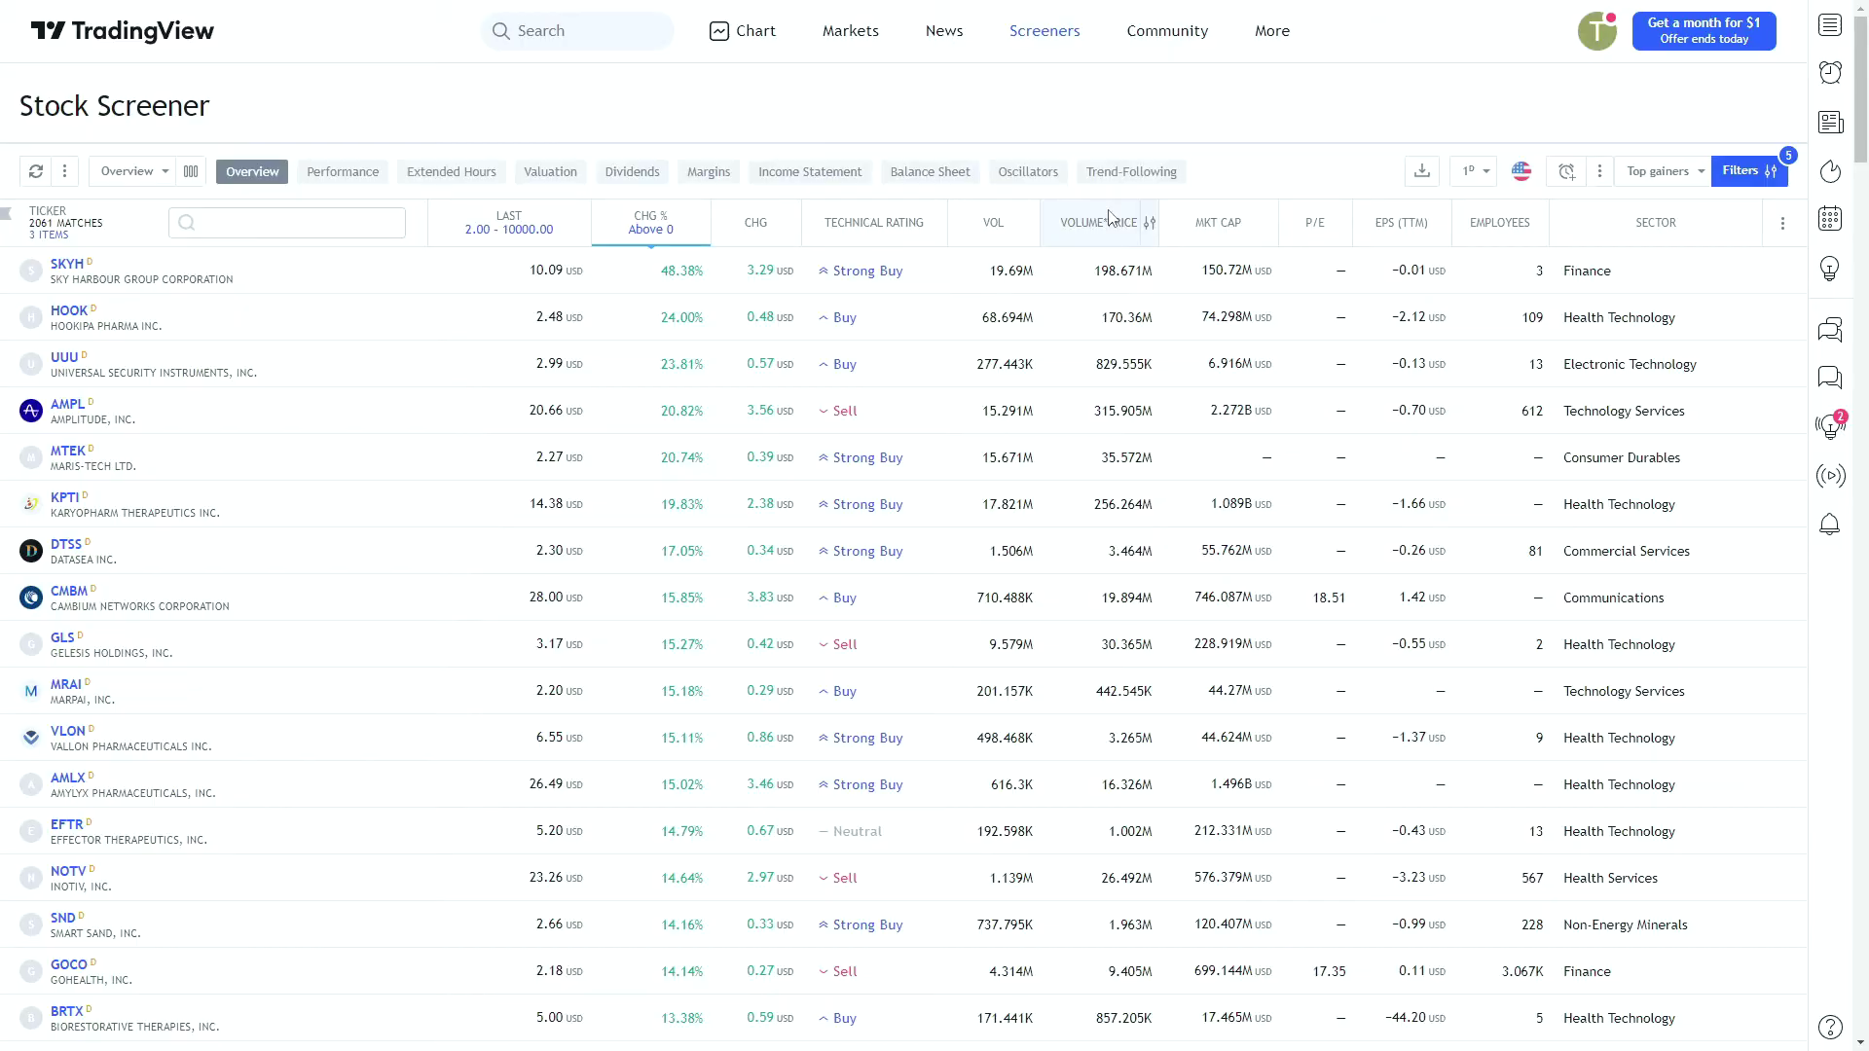
mouse_move(1044, 37)
Step: Browse the Trend-Following and Valuation column sets, ending on the Dividends columns
left_click(1103, 179)
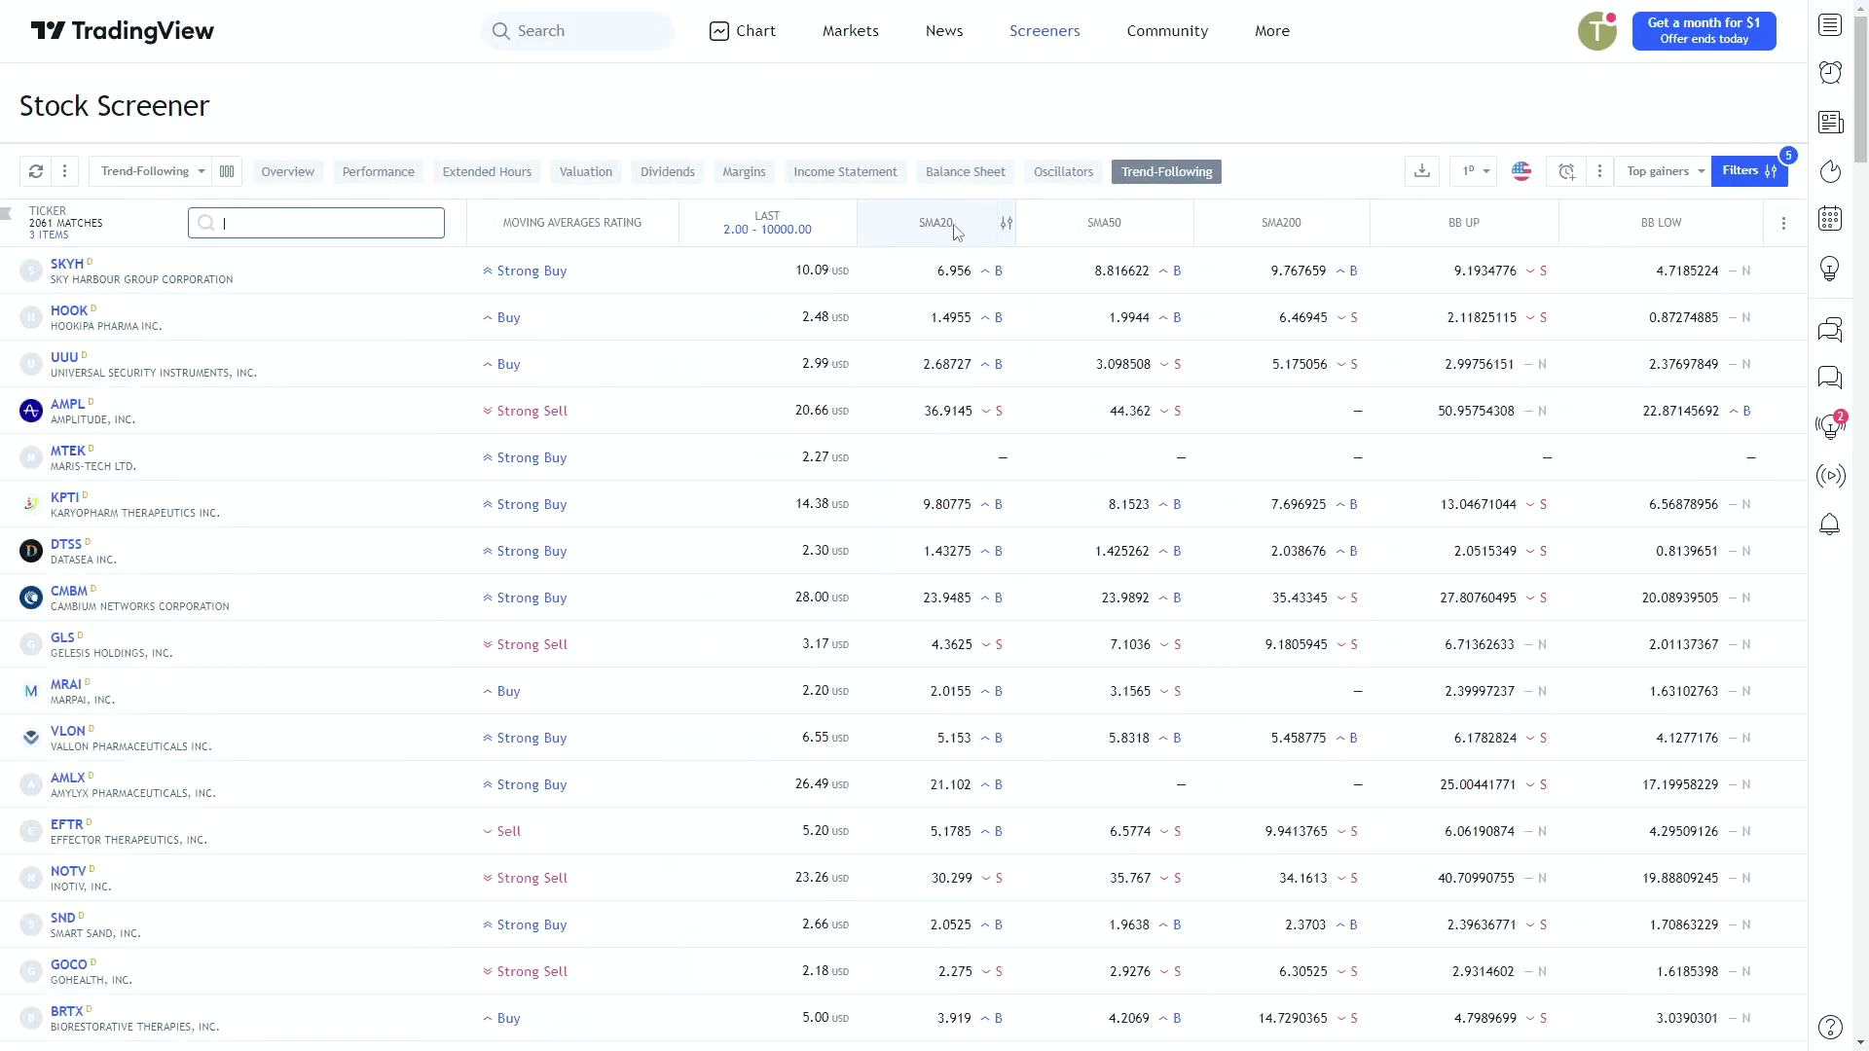
left_click(1784, 223)
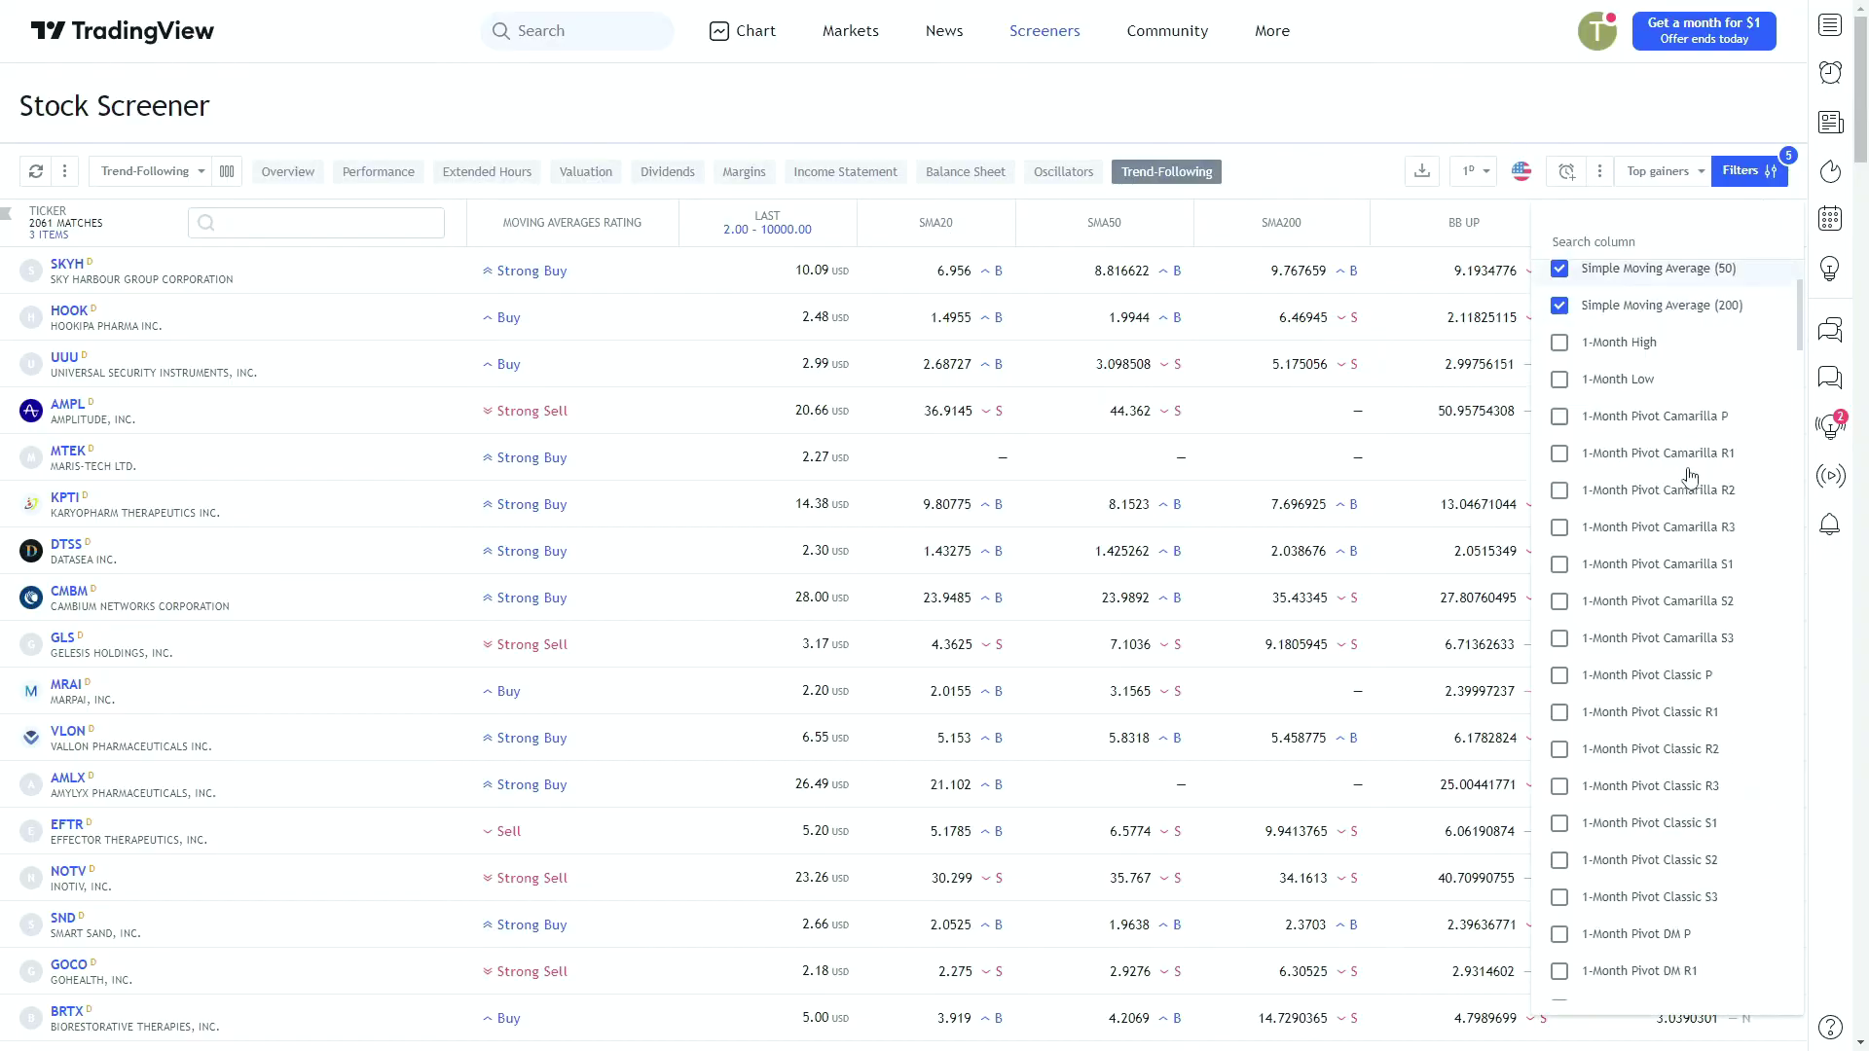
scroll(1689, 481, "down", 10)
left_click(1278, 137)
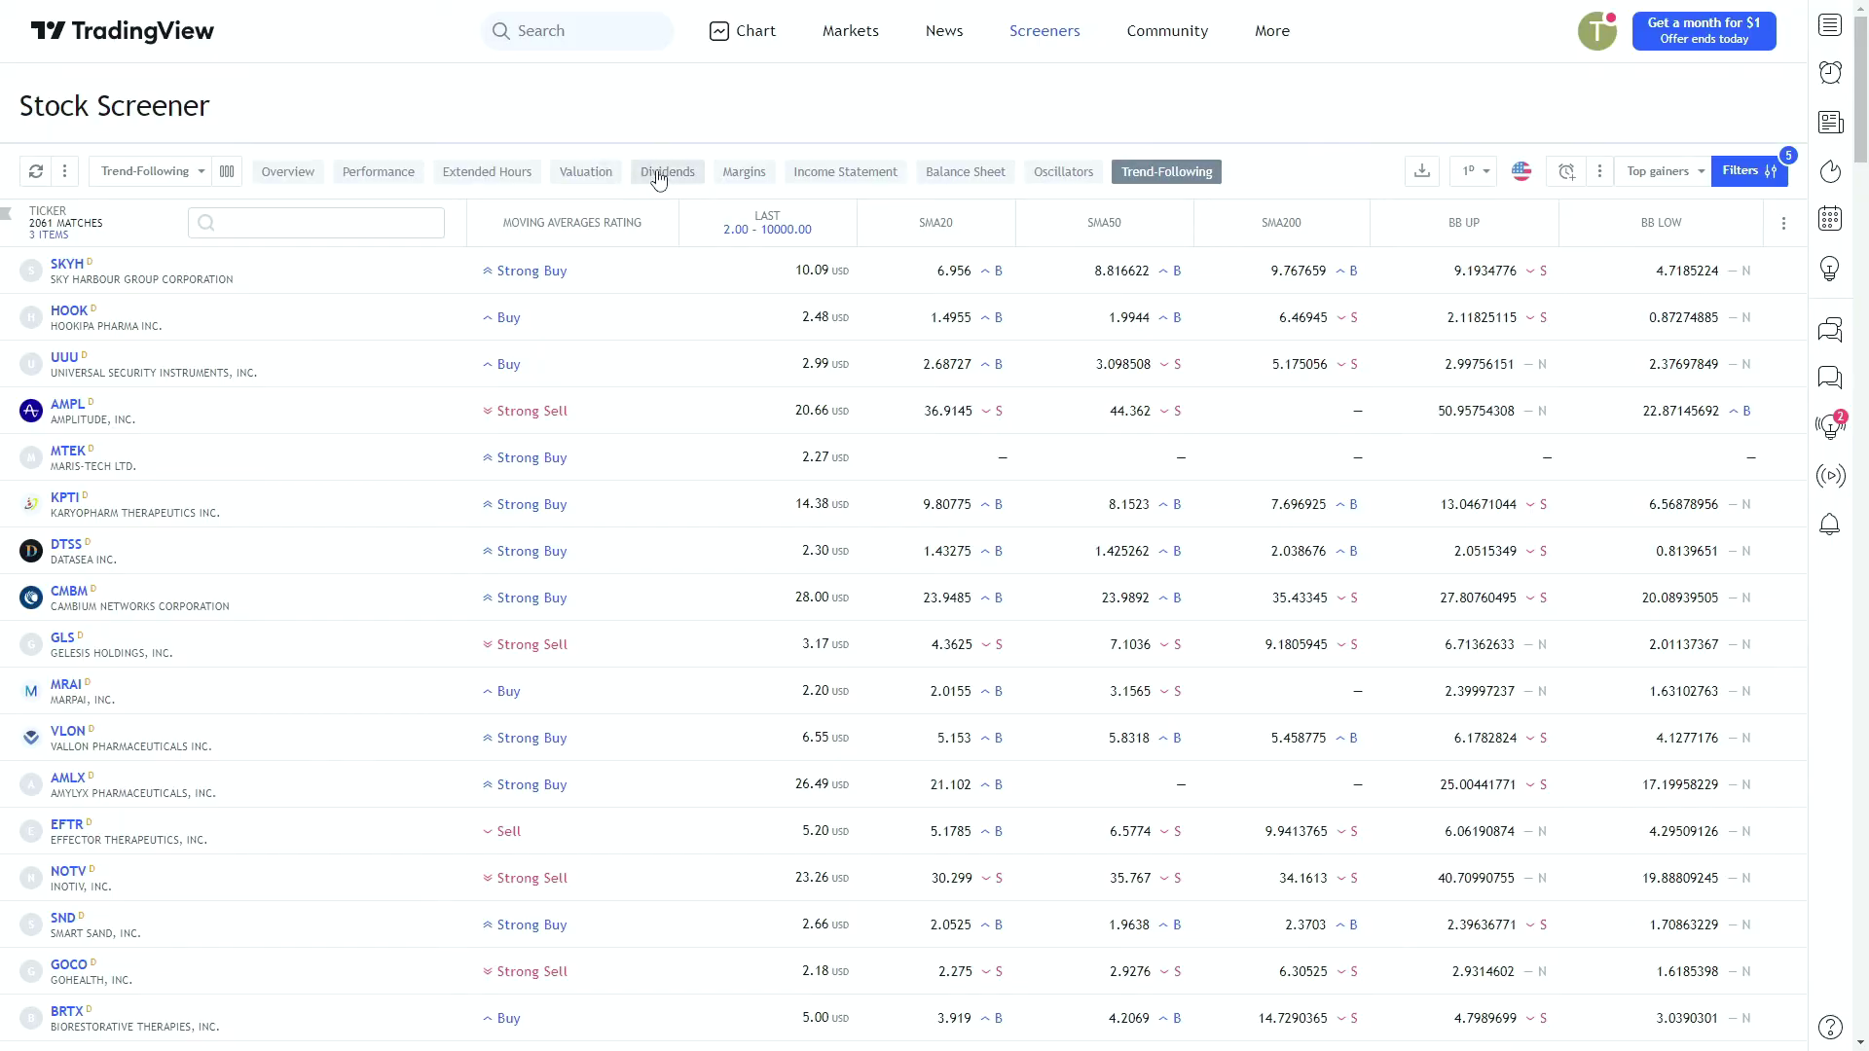
left_click(585, 173)
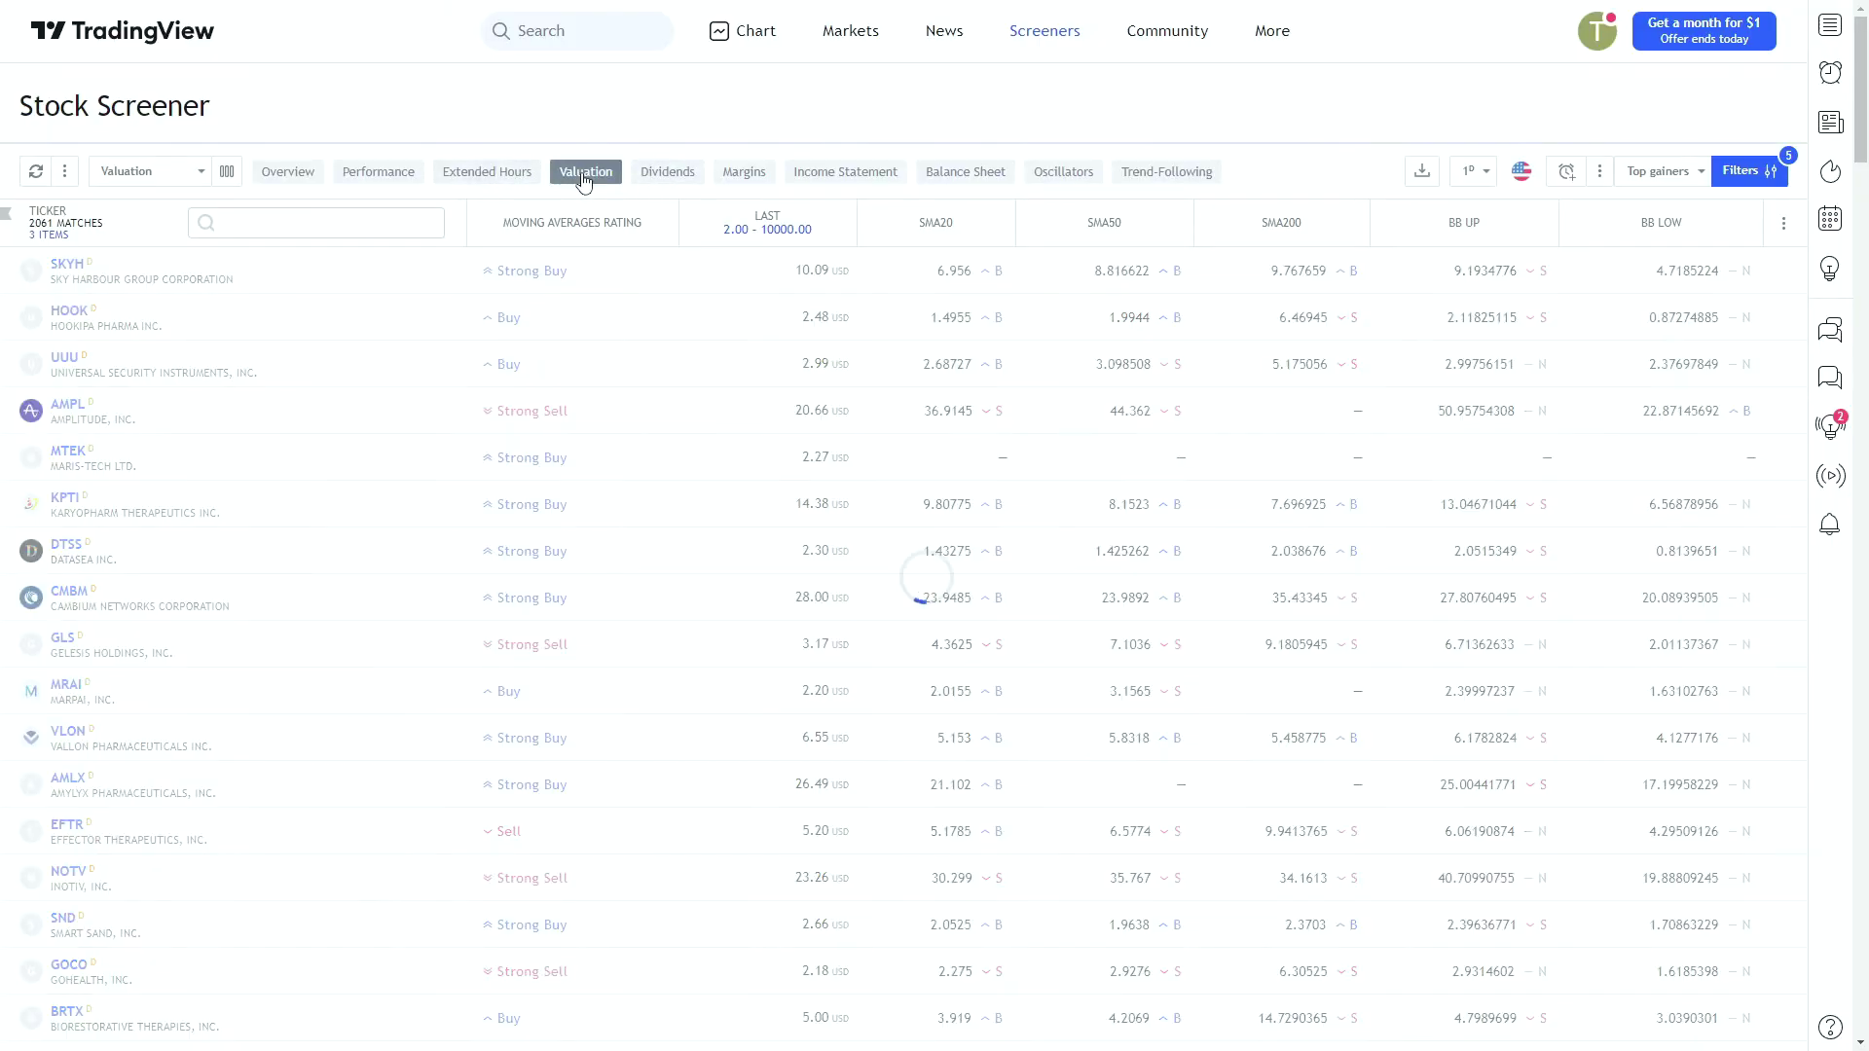
left_click(675, 173)
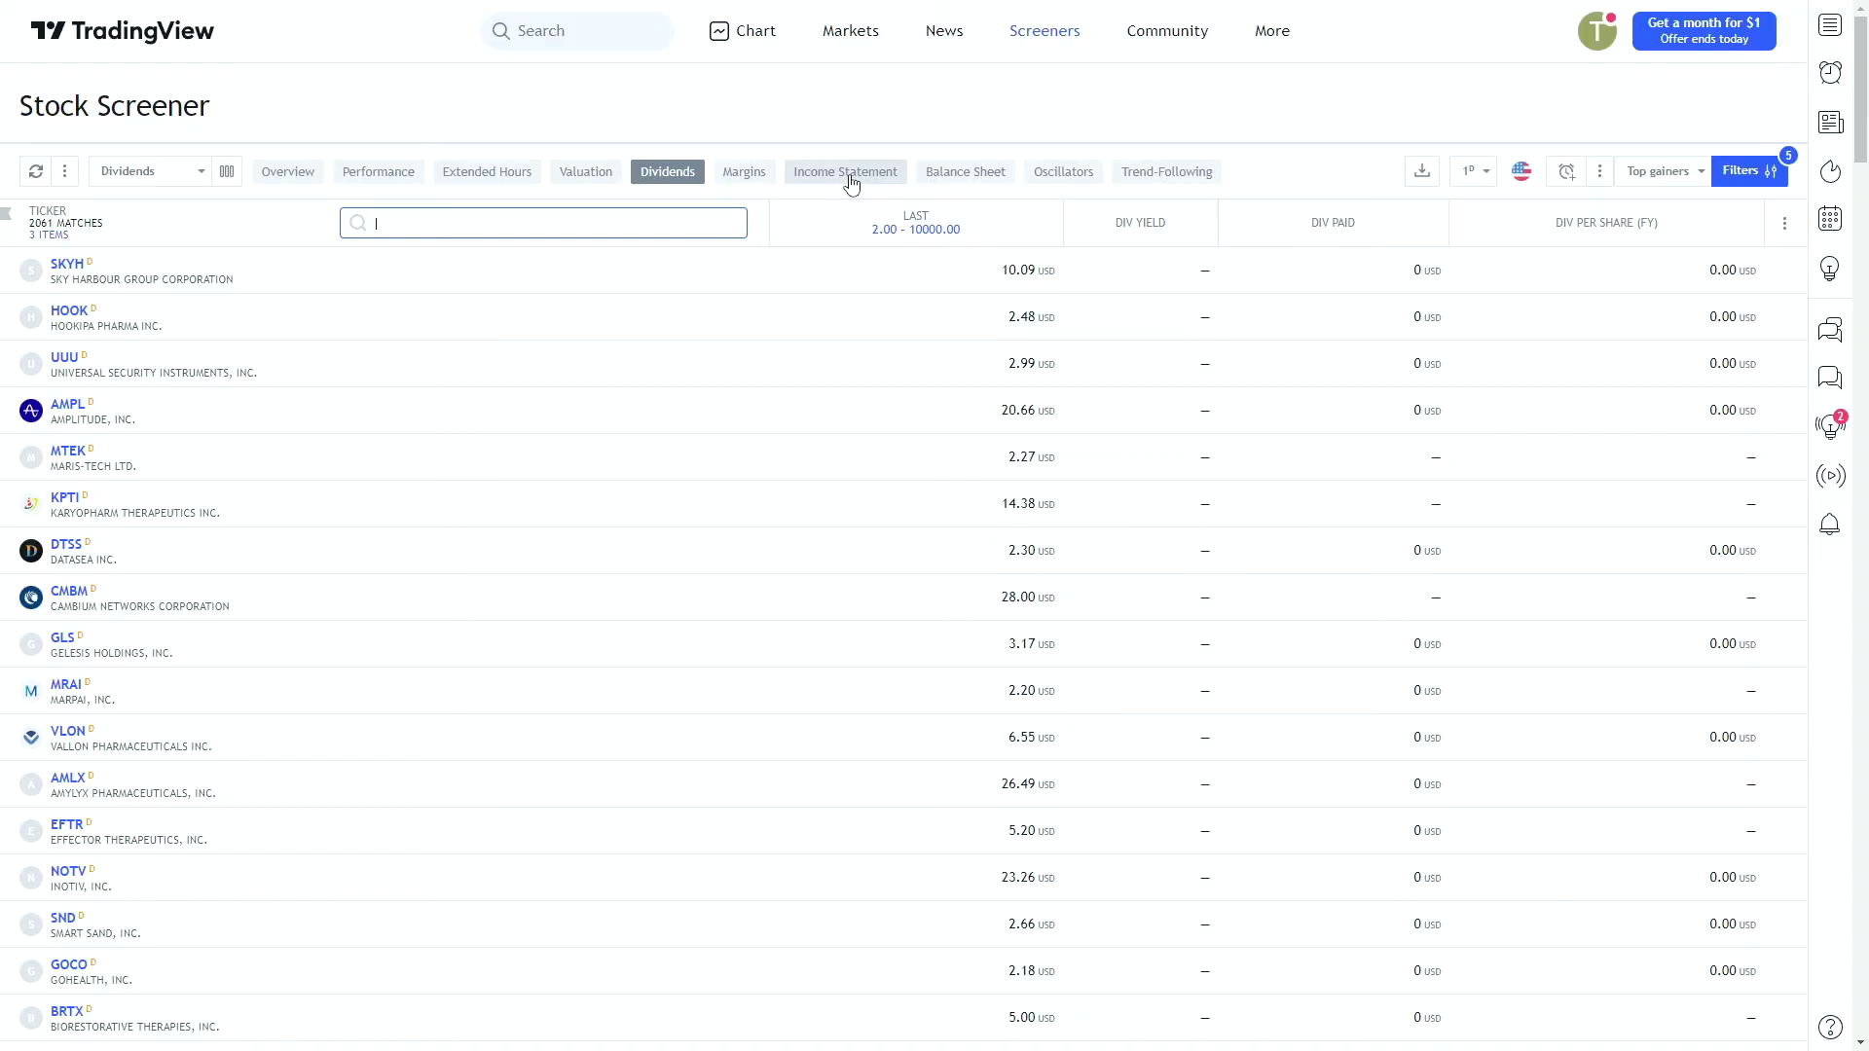
Step: Switch the screener market to United Kingdom, giving 480 GBP-priced matches
left_click(1522, 176)
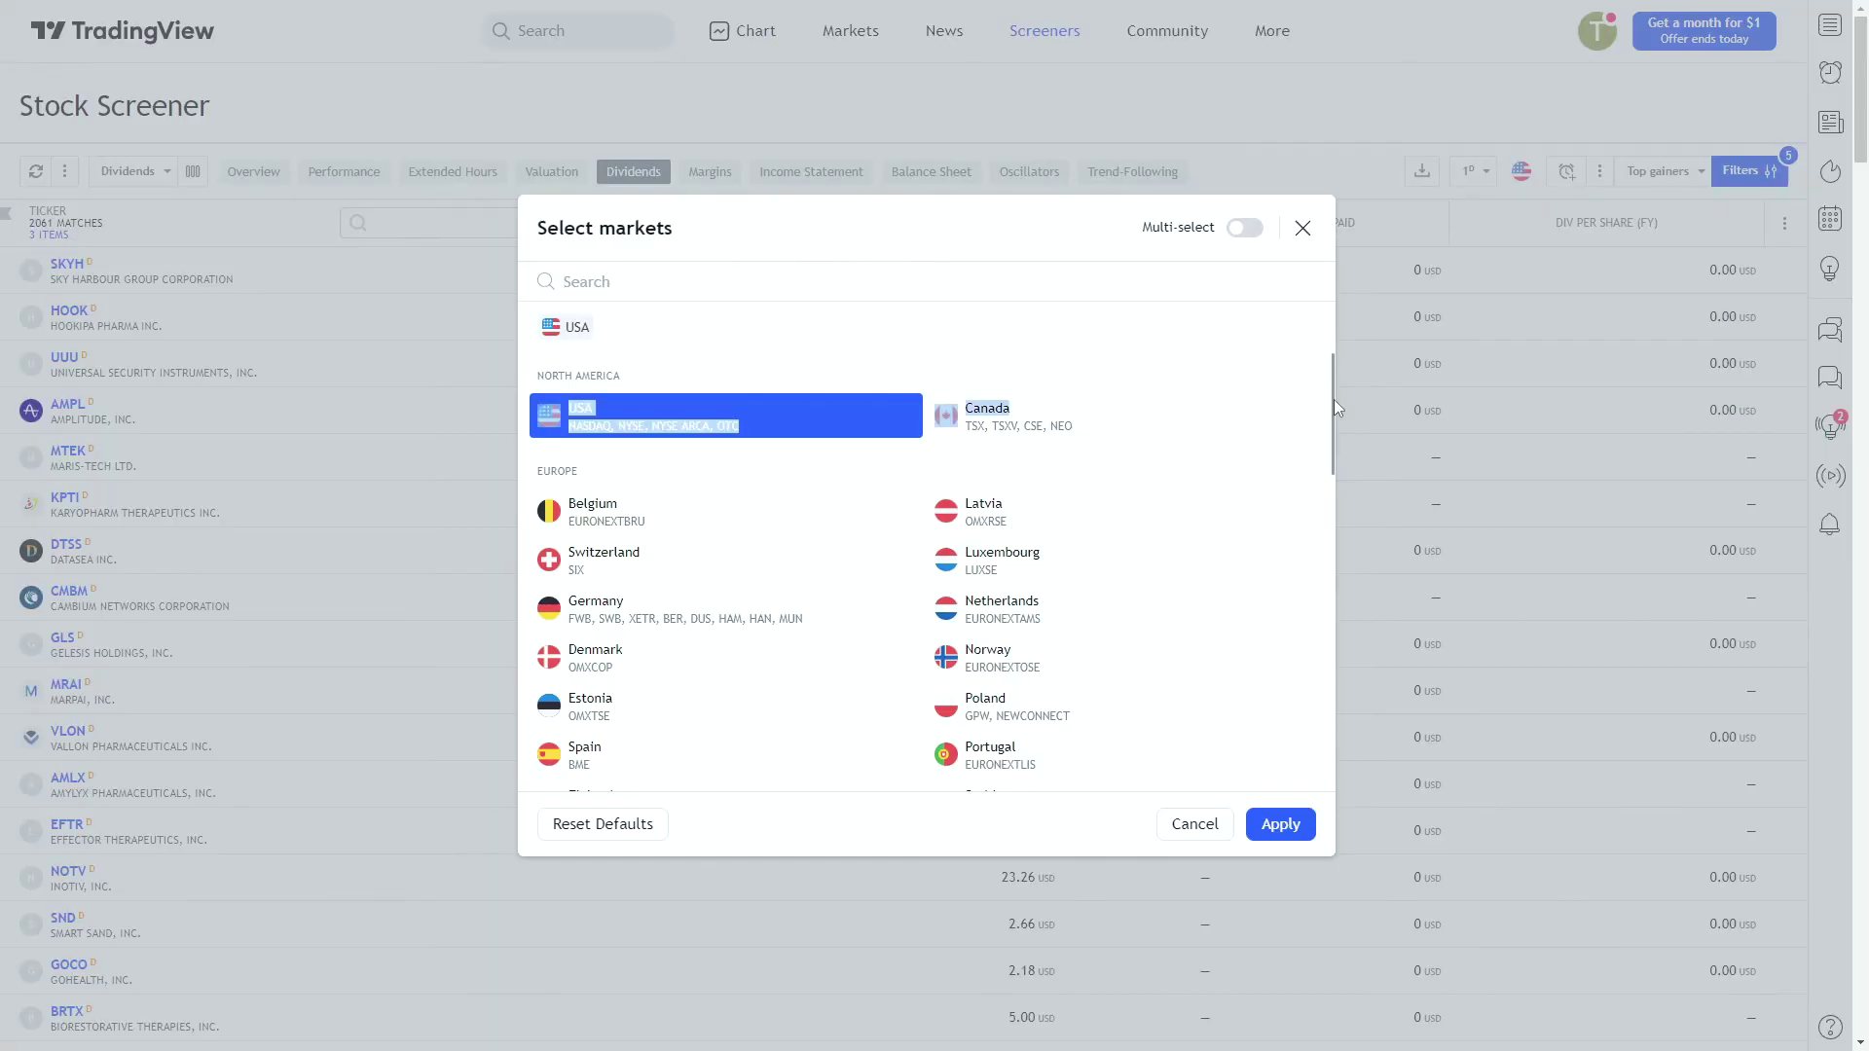
left_click_drag(1334, 400, 1324, 506)
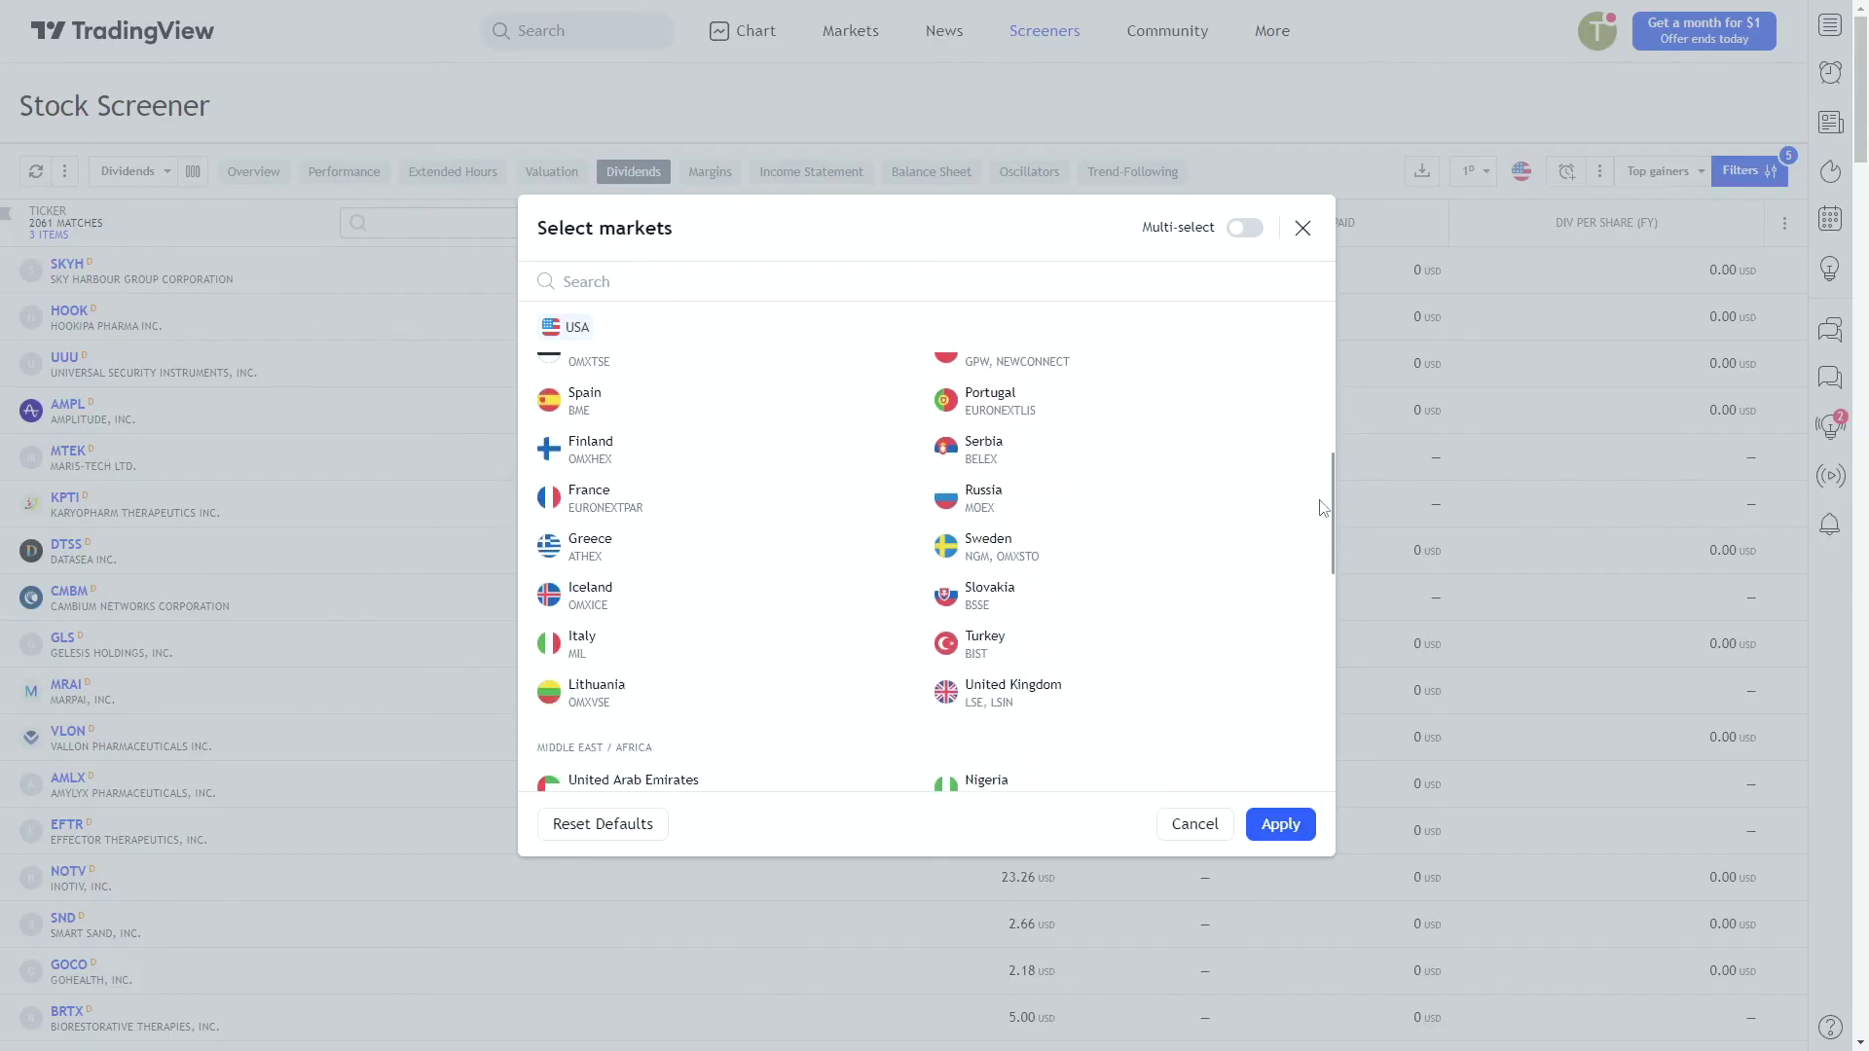
left_click(1045, 686)
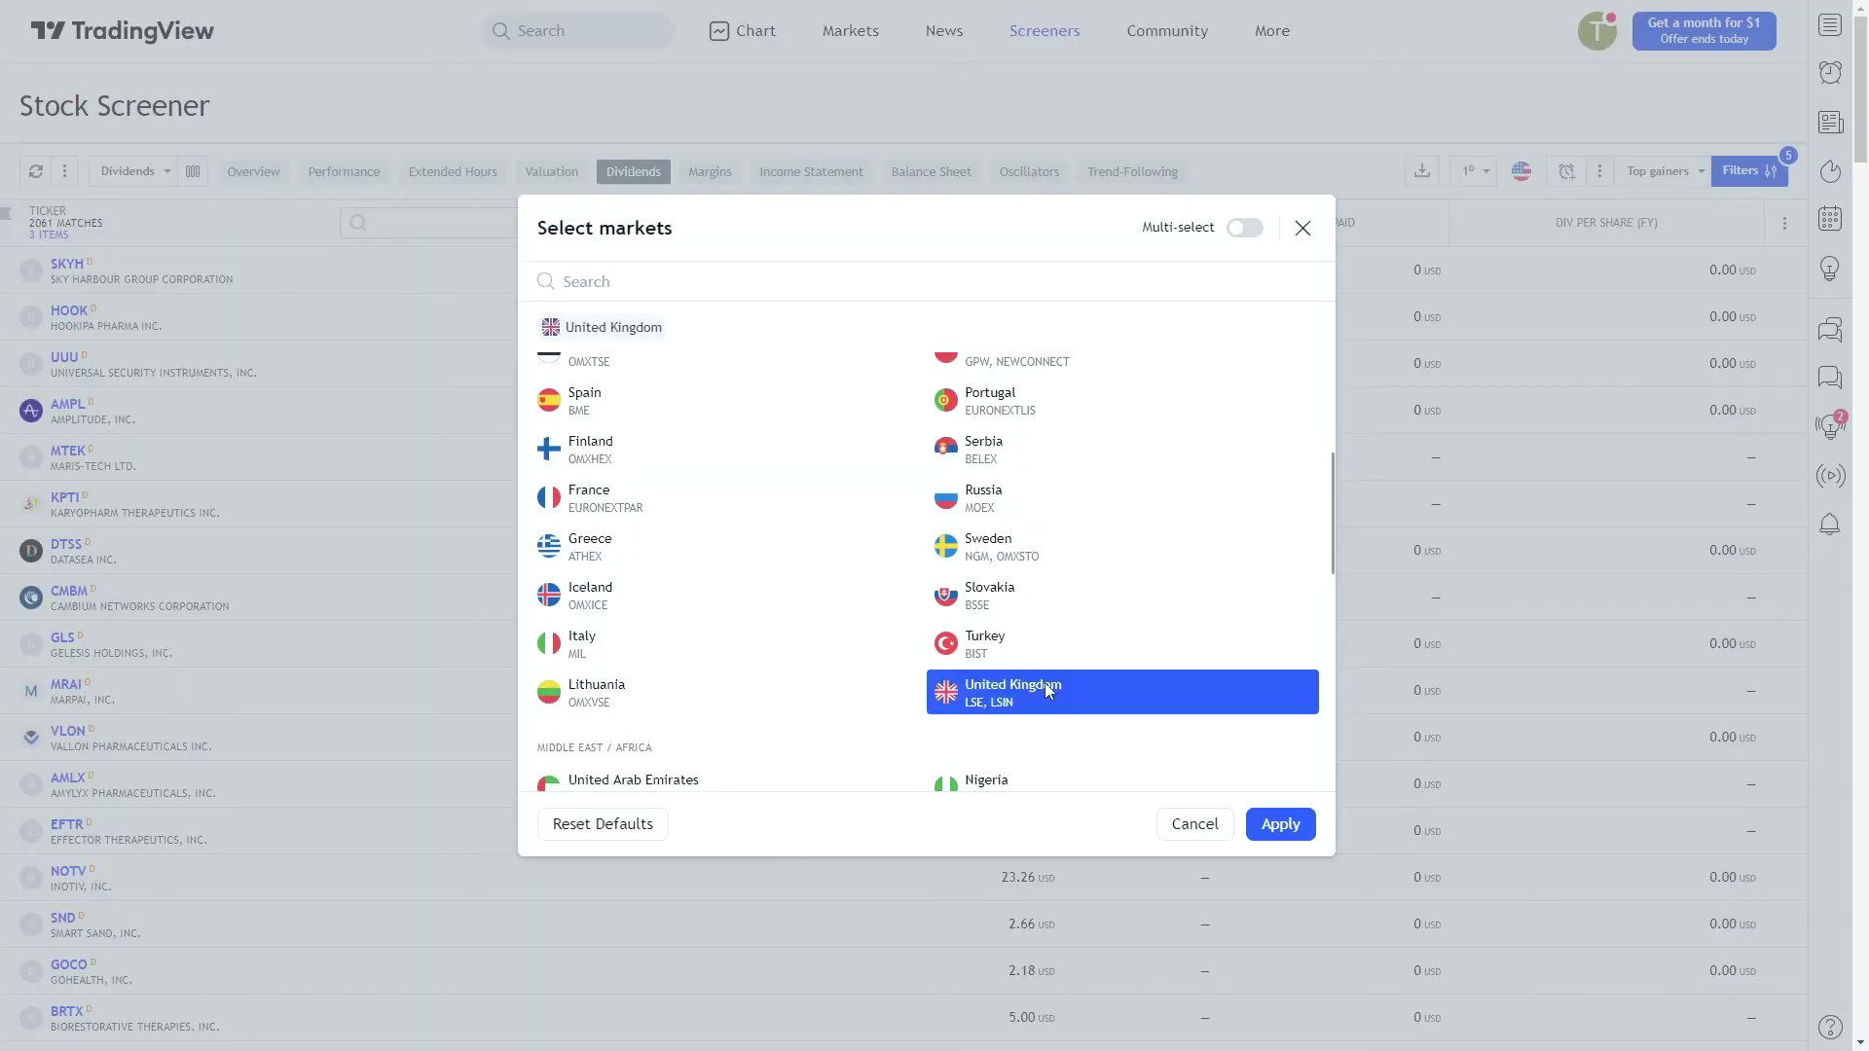
left_click(1280, 825)
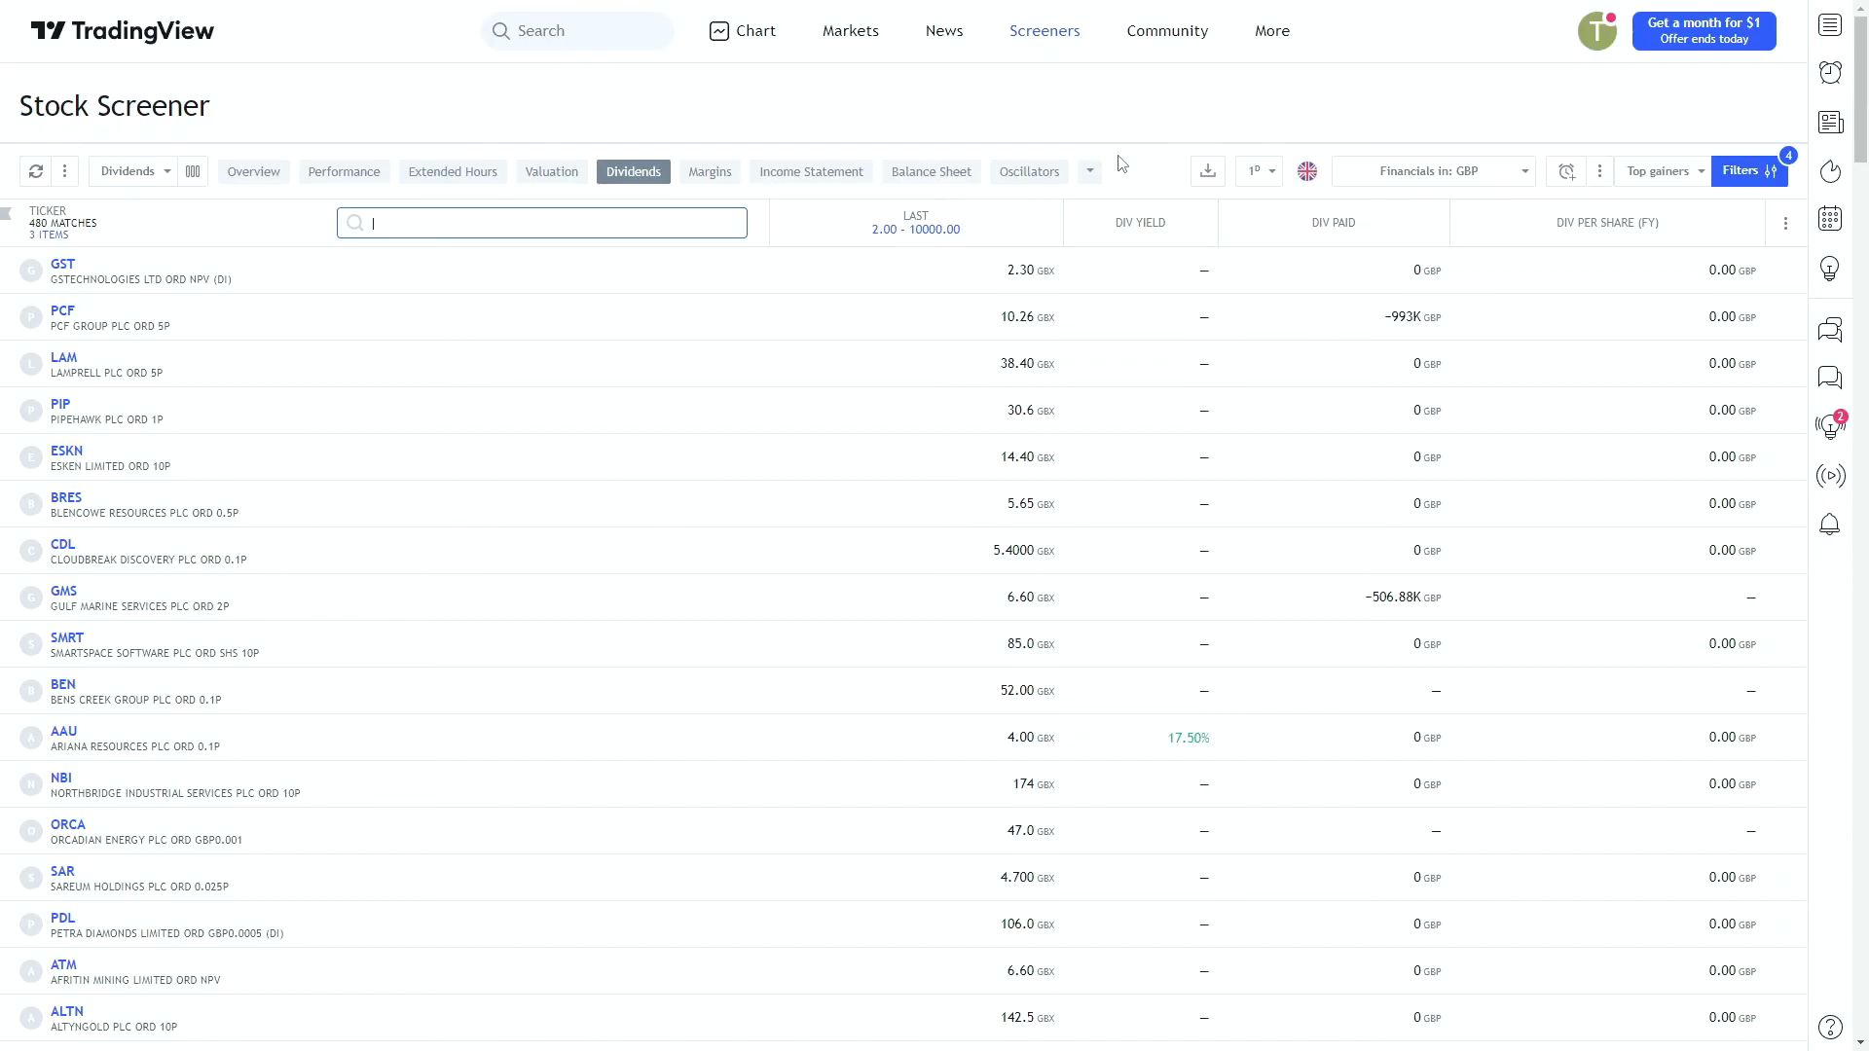
Step: Keep financials in GBP and return the UK stock list to the Overview columns
left_click(1407, 172)
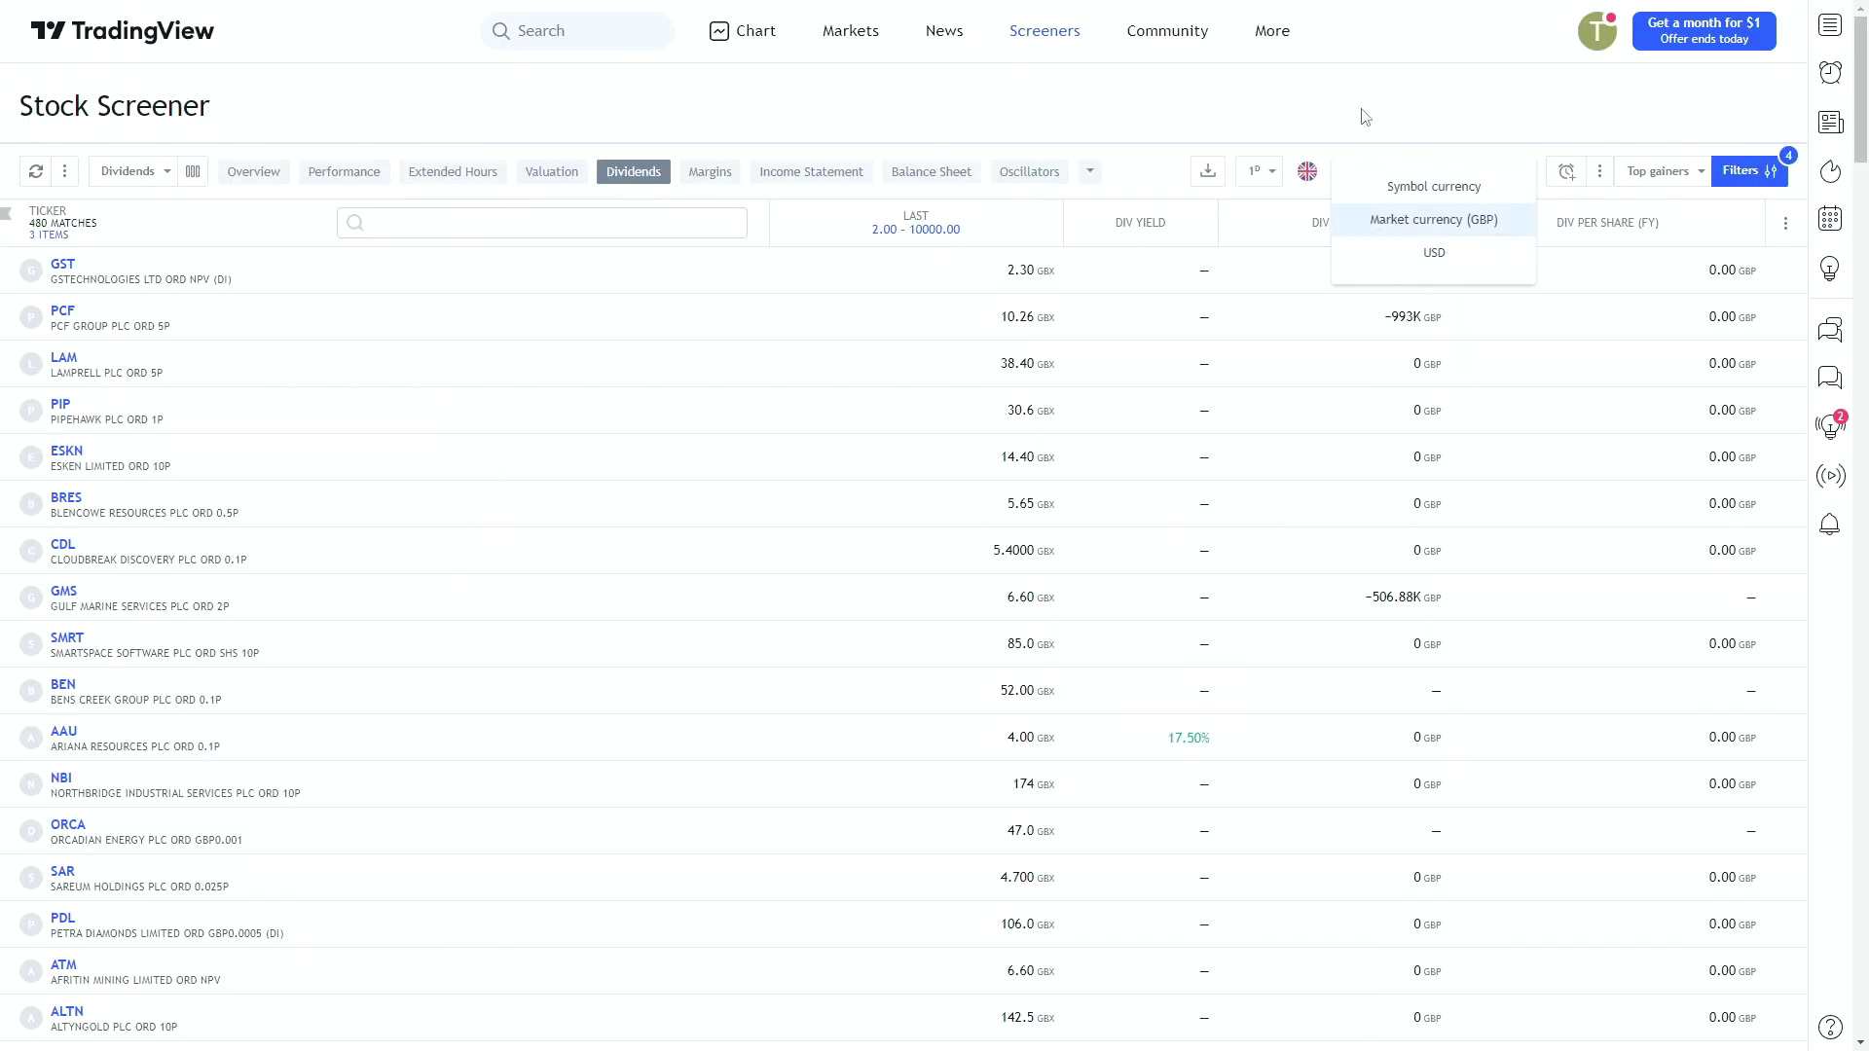
left_click(1434, 219)
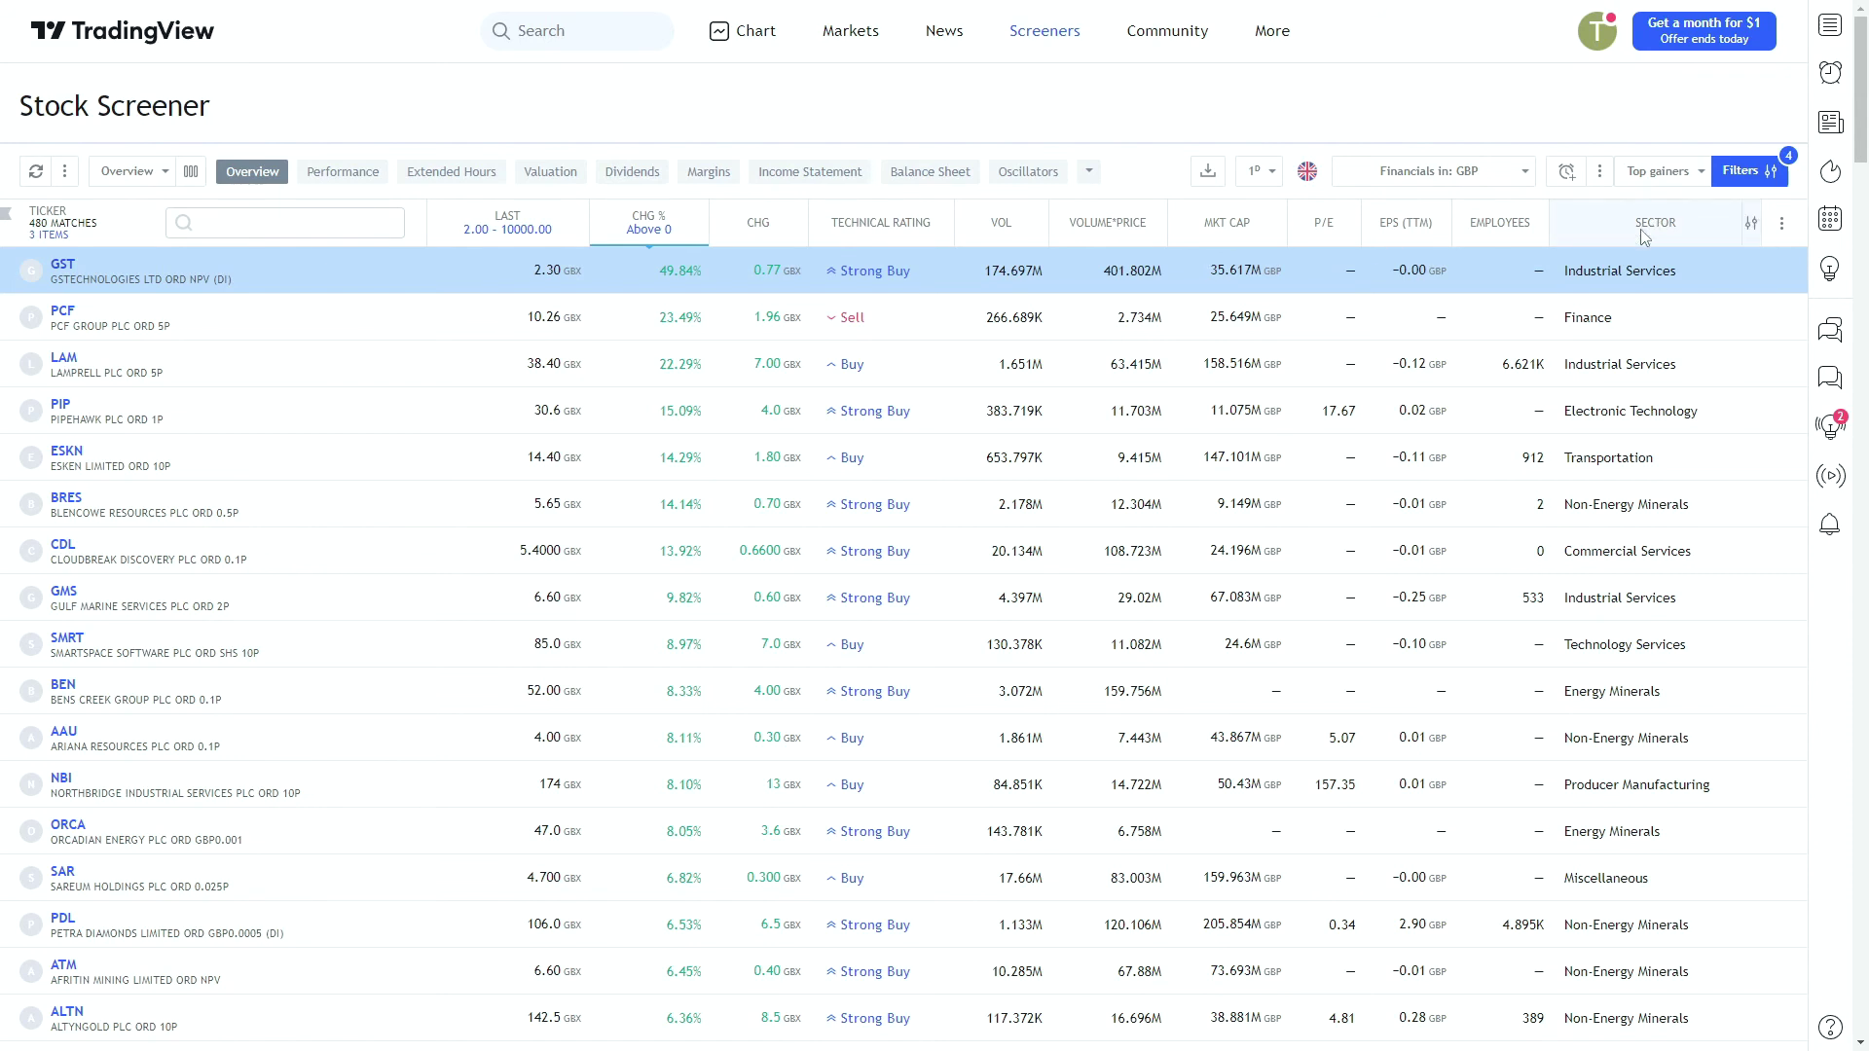
left_click(1752, 223)
left_click(1457, 240)
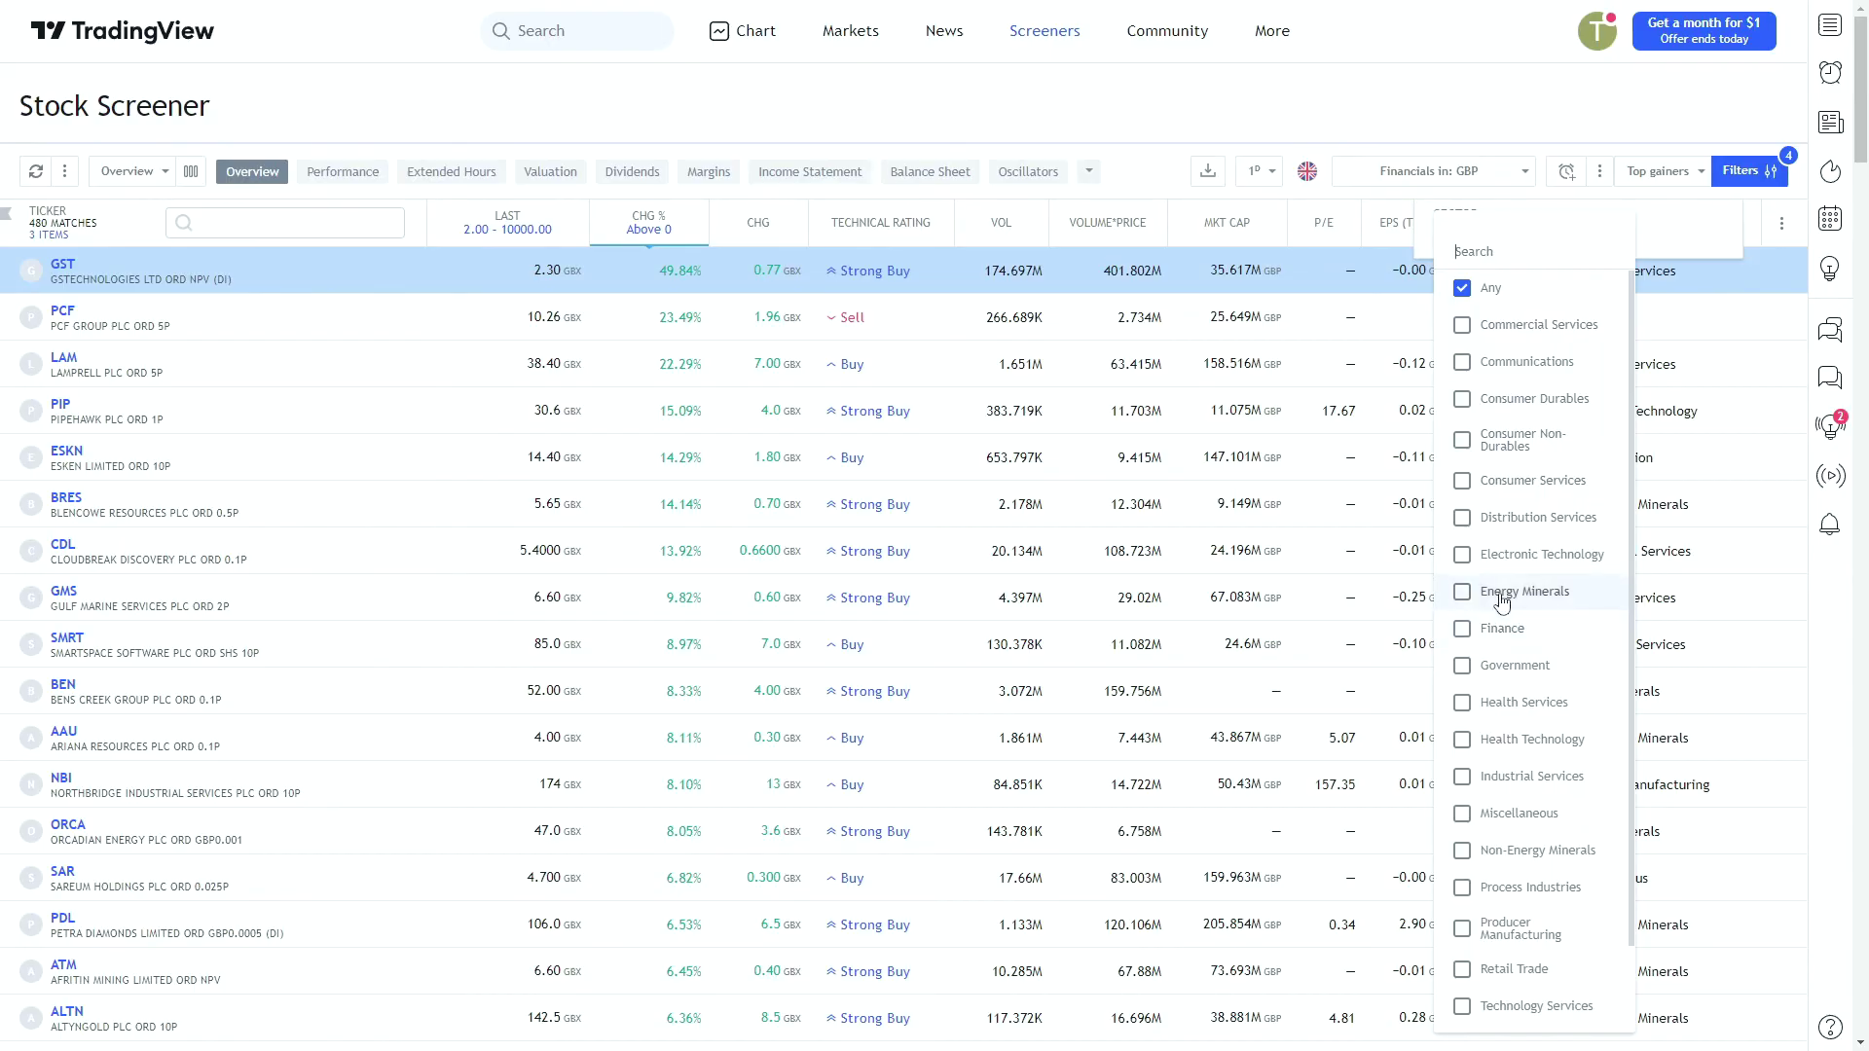
scroll(1504, 599, "down", 1)
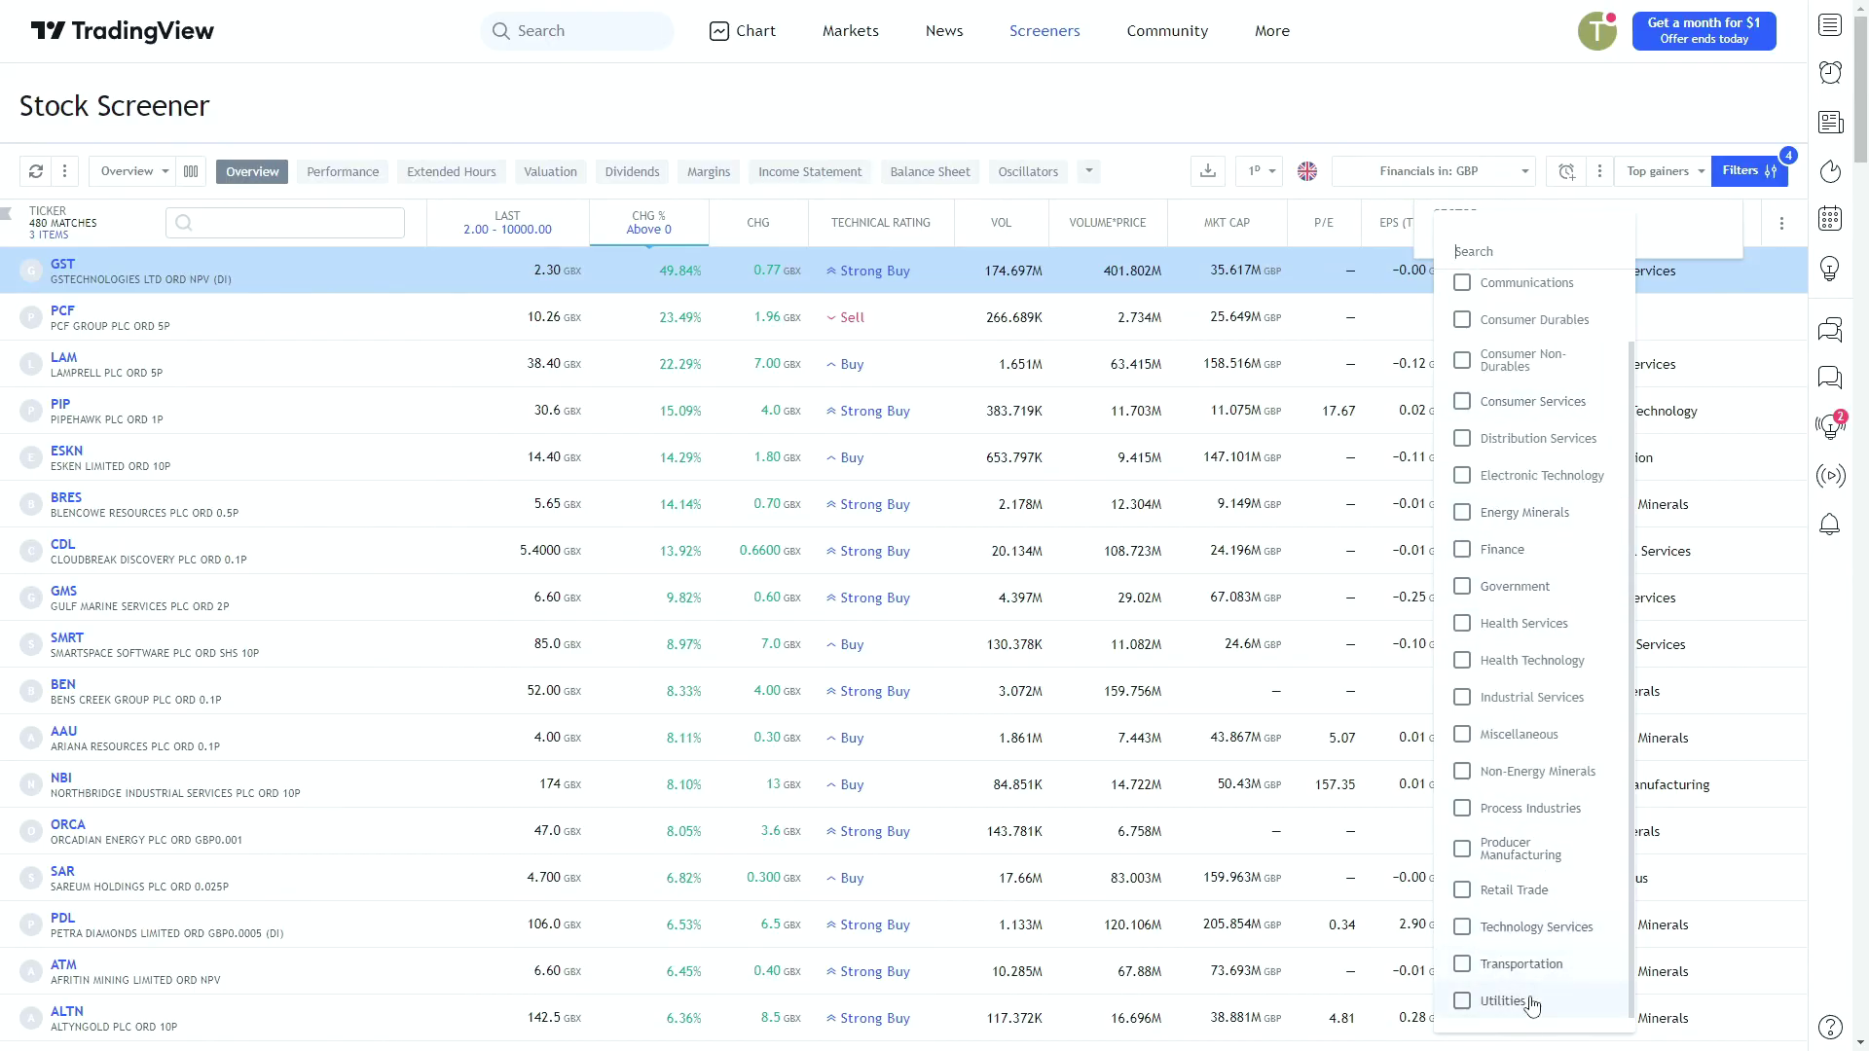
left_click(1530, 121)
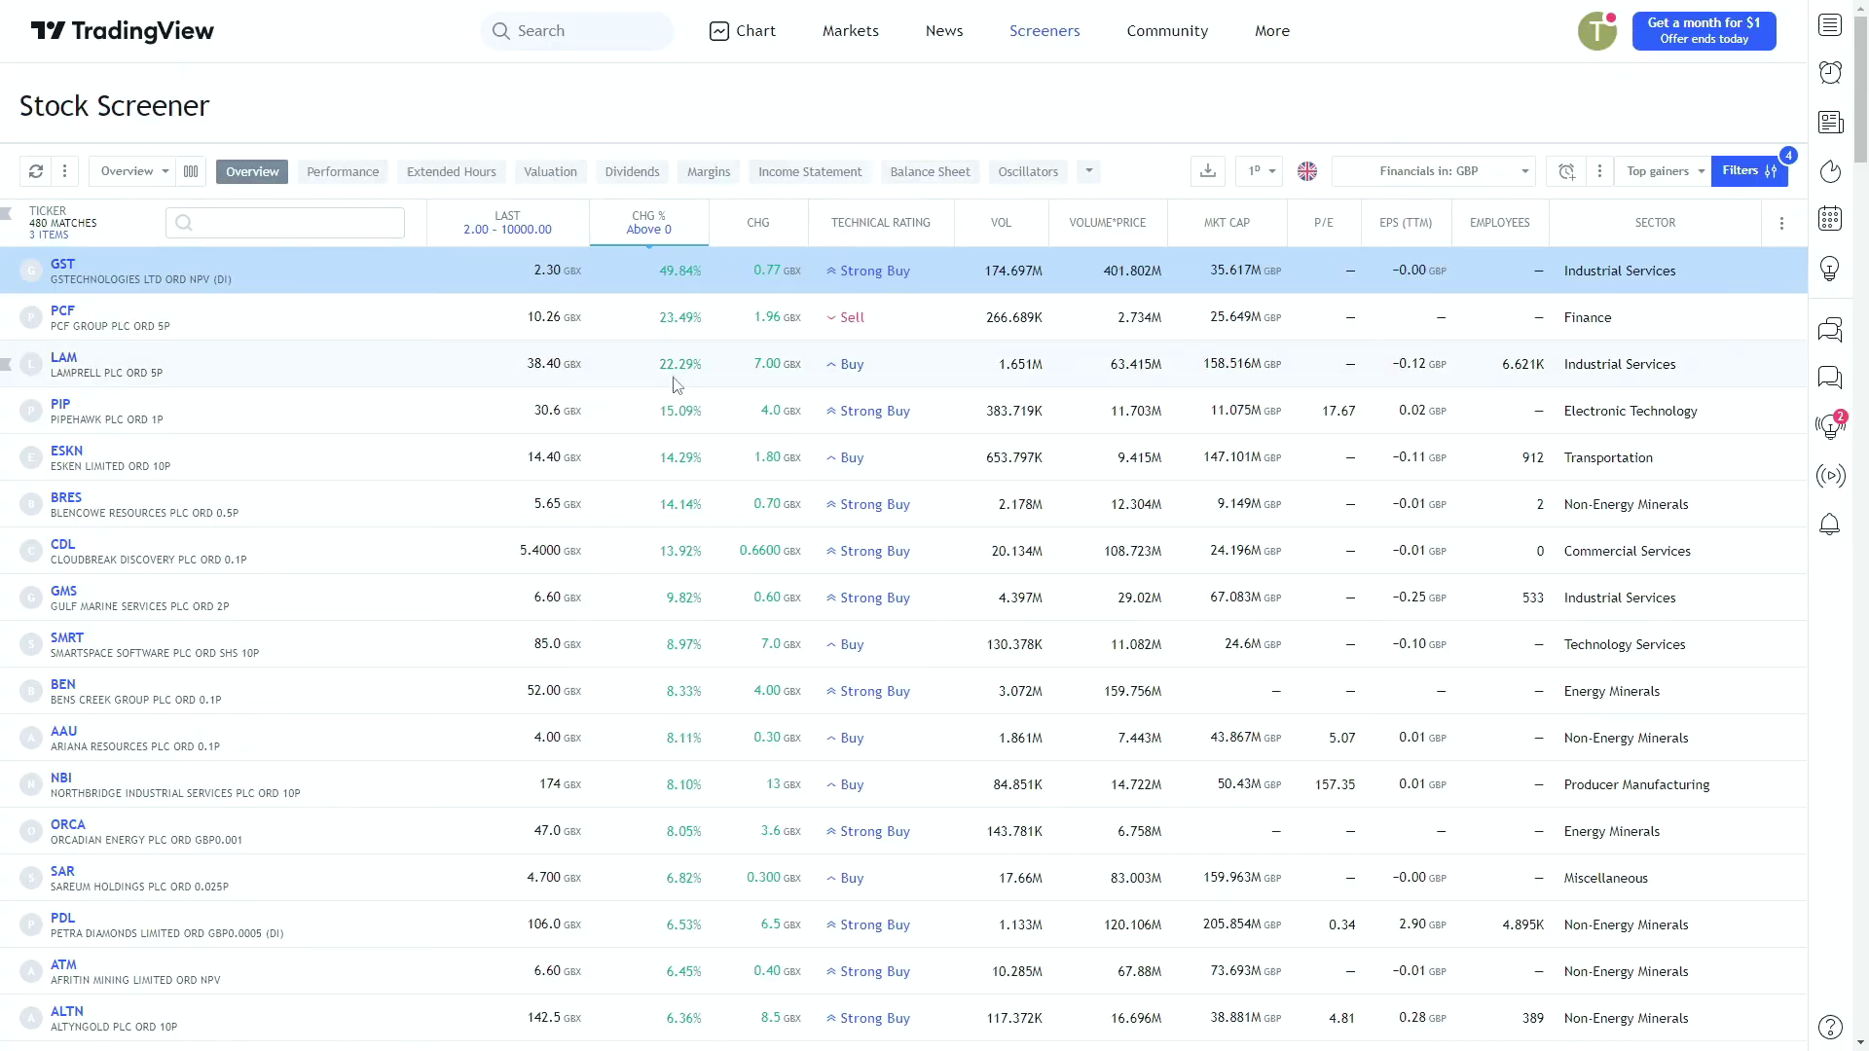
Step: Bring up the context menu for the GST row
right_click(448, 276)
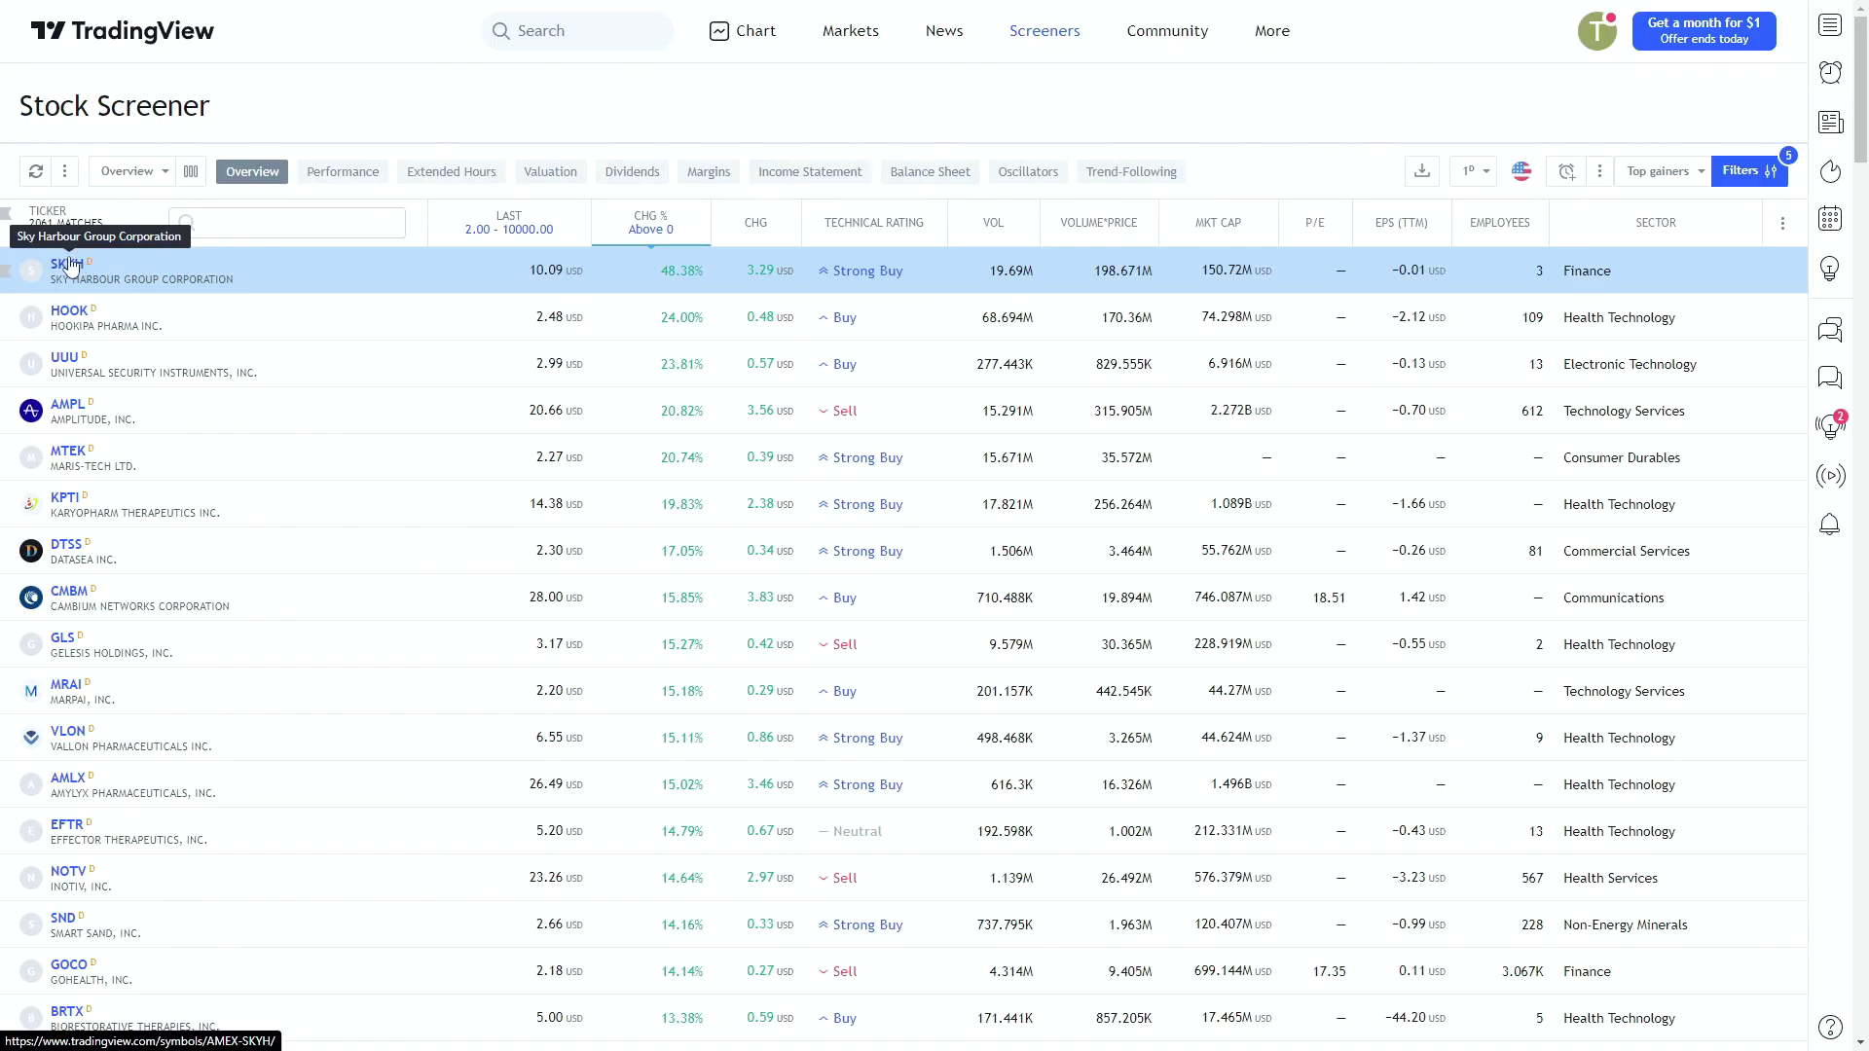
Step: Open the SKYH (Sky Harbour Group Corporation) symbol page from the screener table
left_click(75, 263)
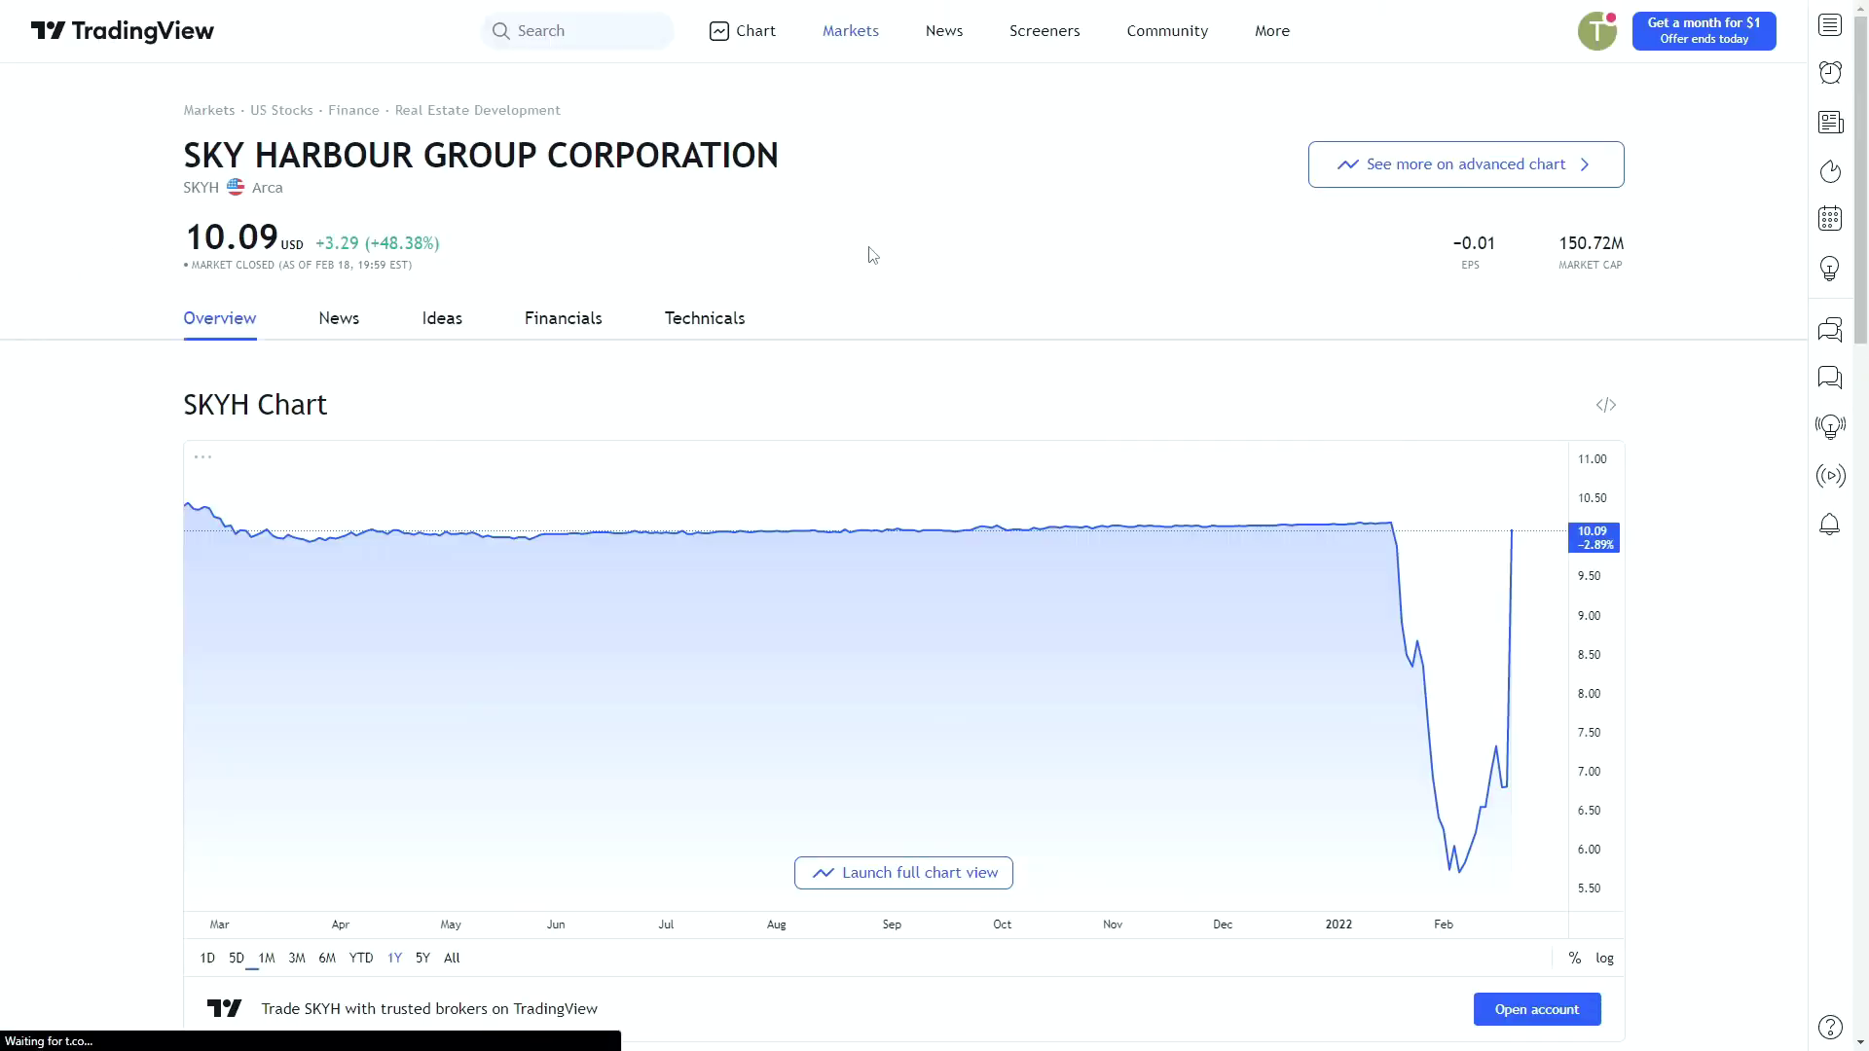